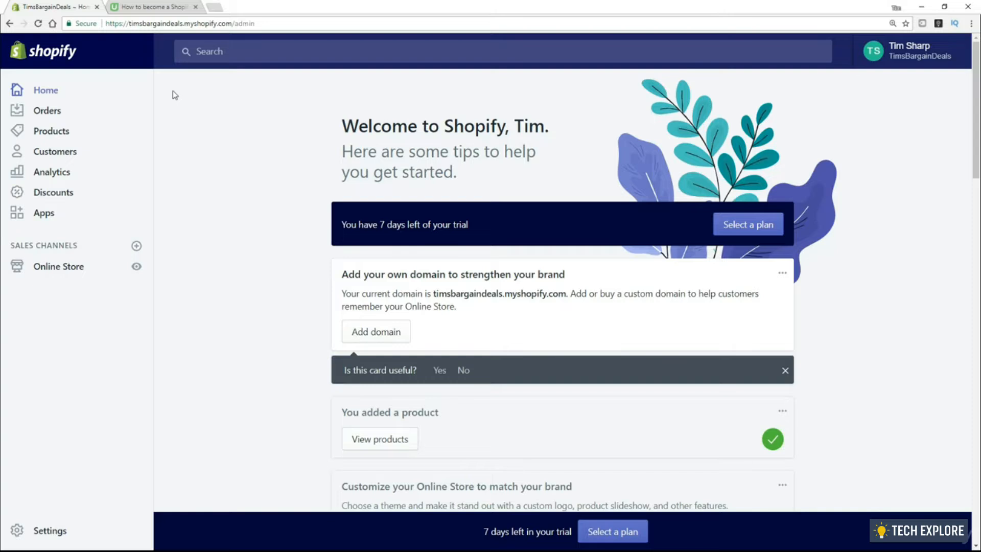
Open the Analytics overview and scroll through today's 2 visits, sales and order cards
left_click(47, 173)
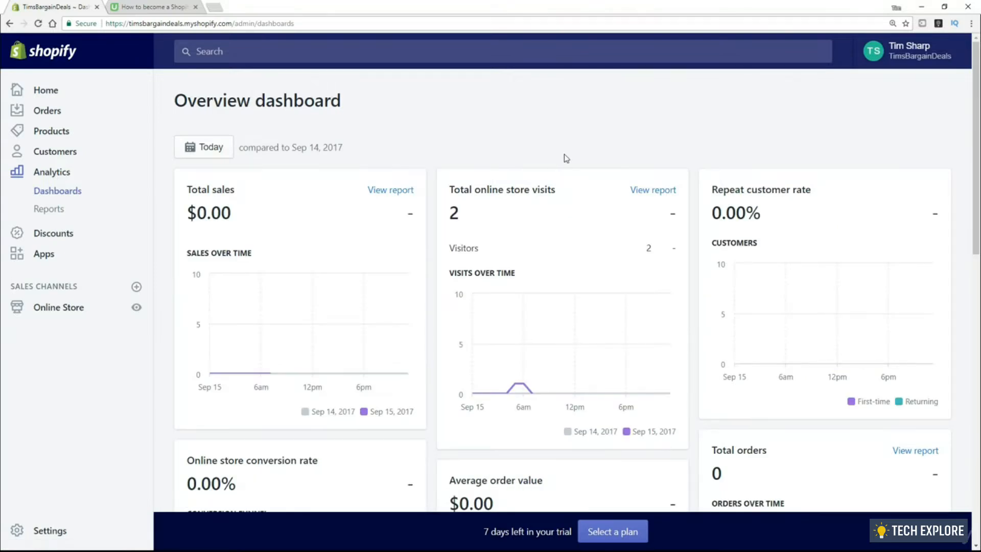
scroll(555, 158, "down", 2)
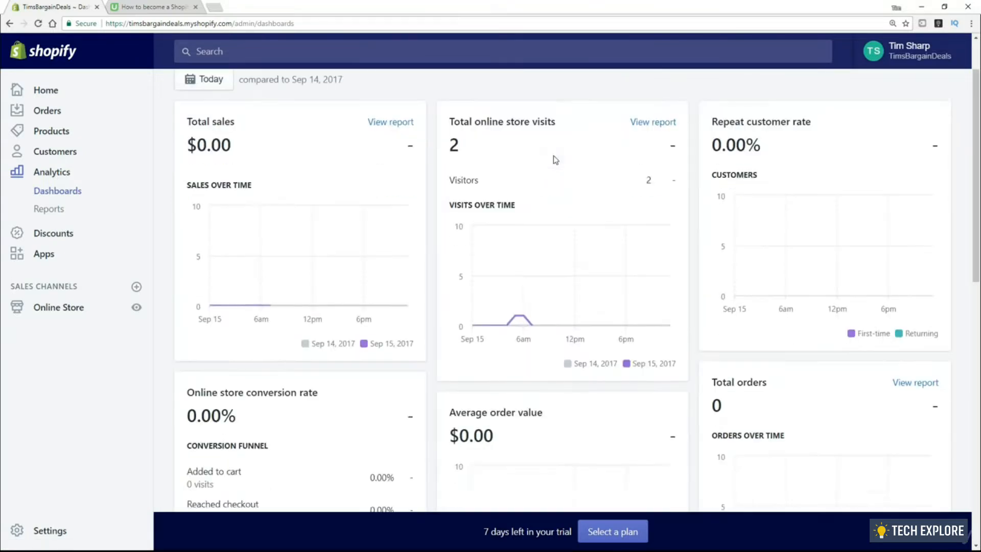
scroll(555, 161, "up", 2)
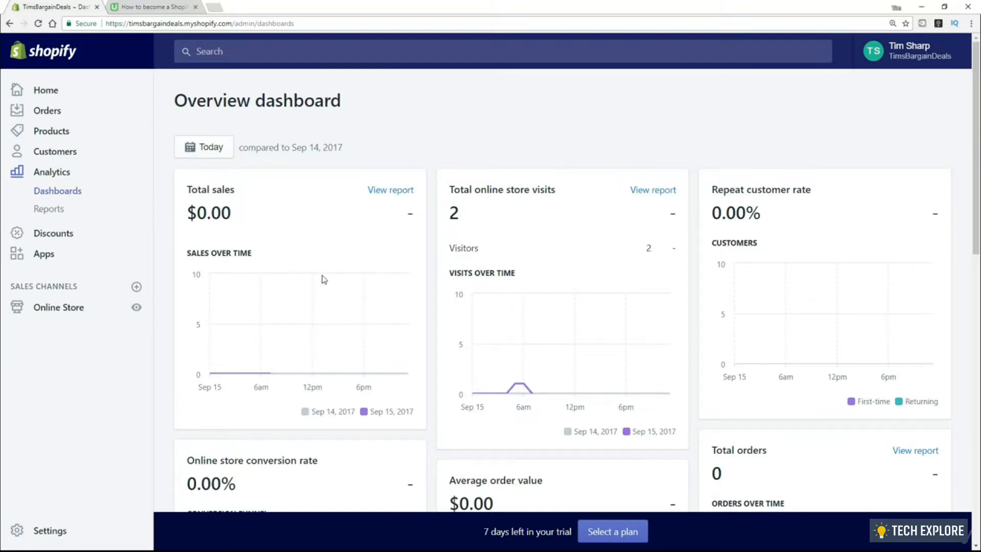
scroll(855, 160, "down", 1)
scroll(625, 240, "down", 6)
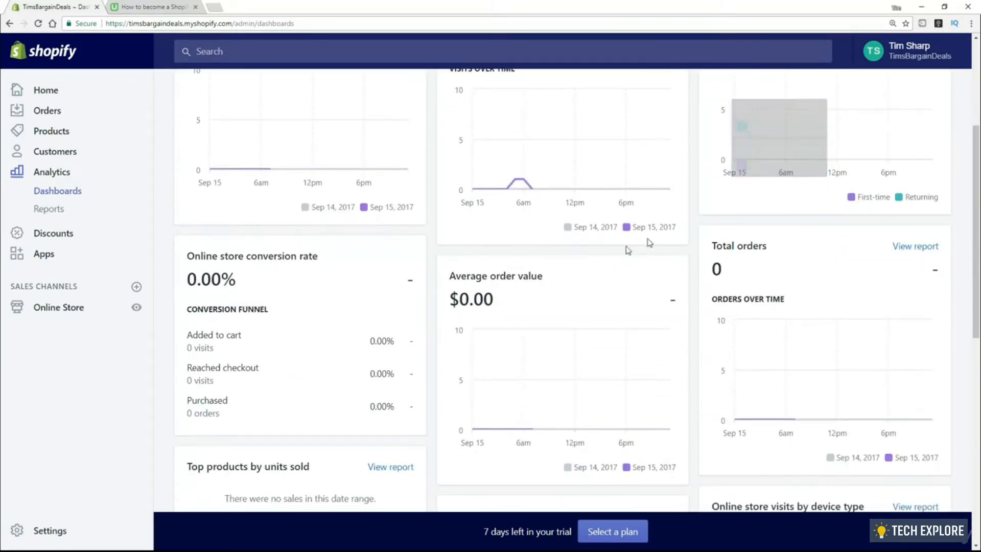
scroll(388, 296, "down", 6)
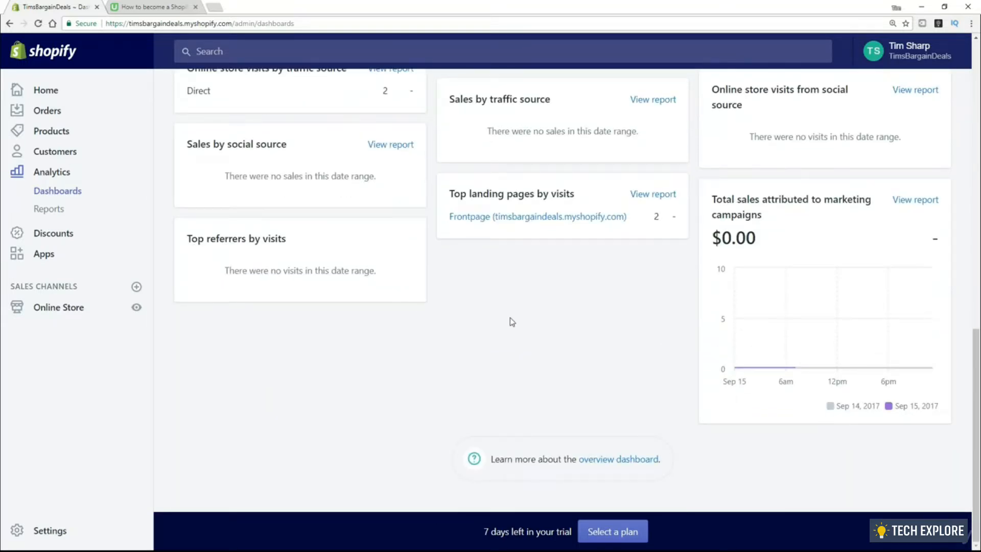
scroll(538, 323, "up", 7)
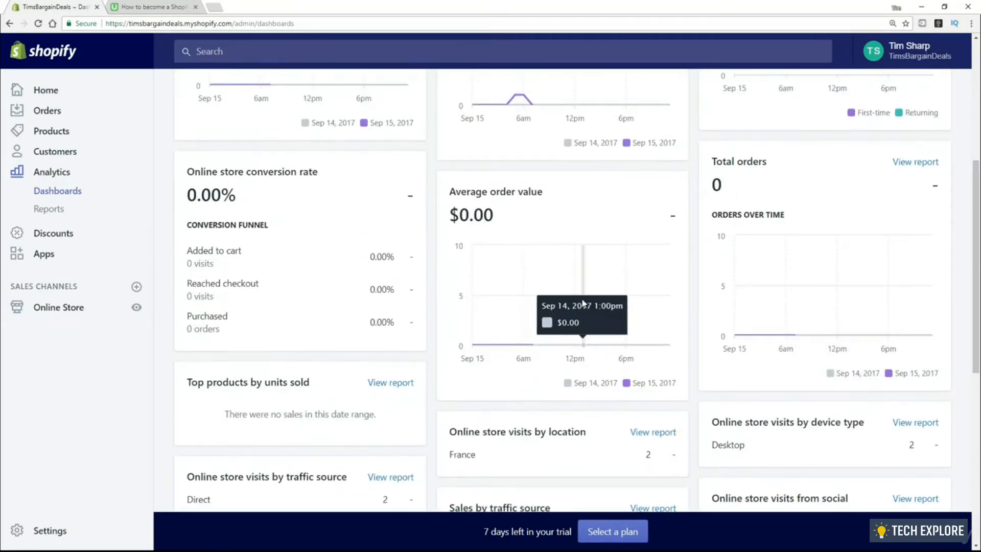
scroll(541, 325, "up", 5)
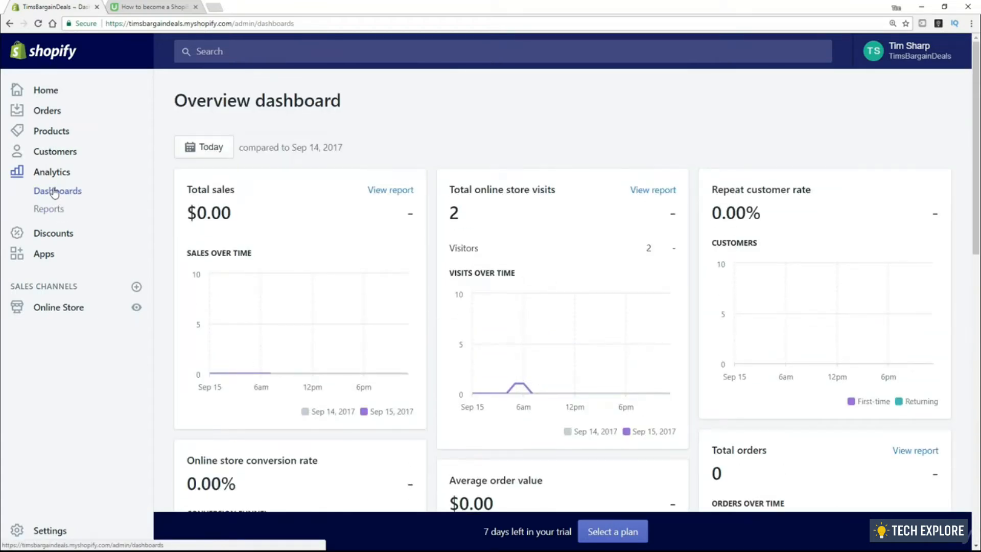
Open Analytics Reports and browse the Sales, Acquisition, Customers and Behavior report groups
left_click(52, 213)
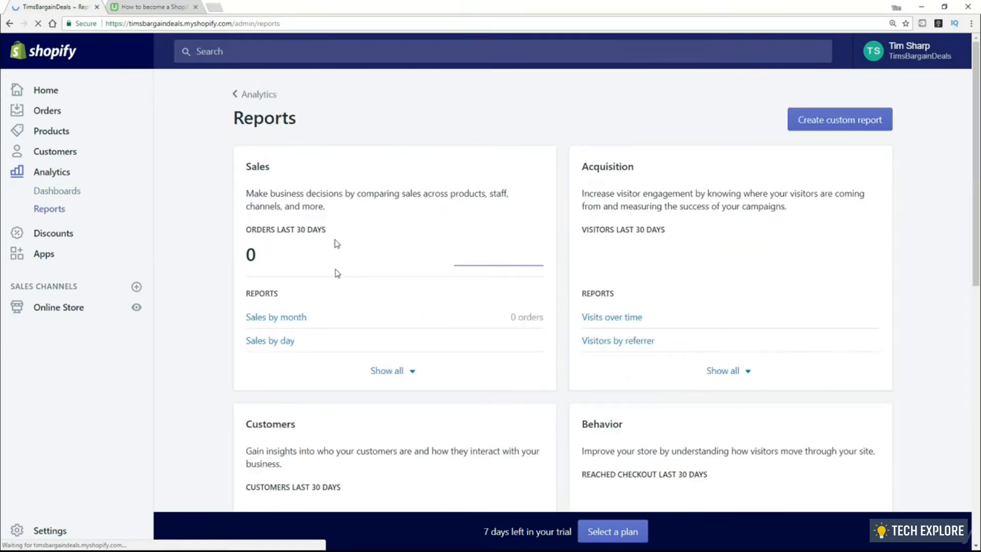
scroll(717, 288, "down", 1)
scroll(717, 290, "down", 5)
scroll(472, 327, "down", 5)
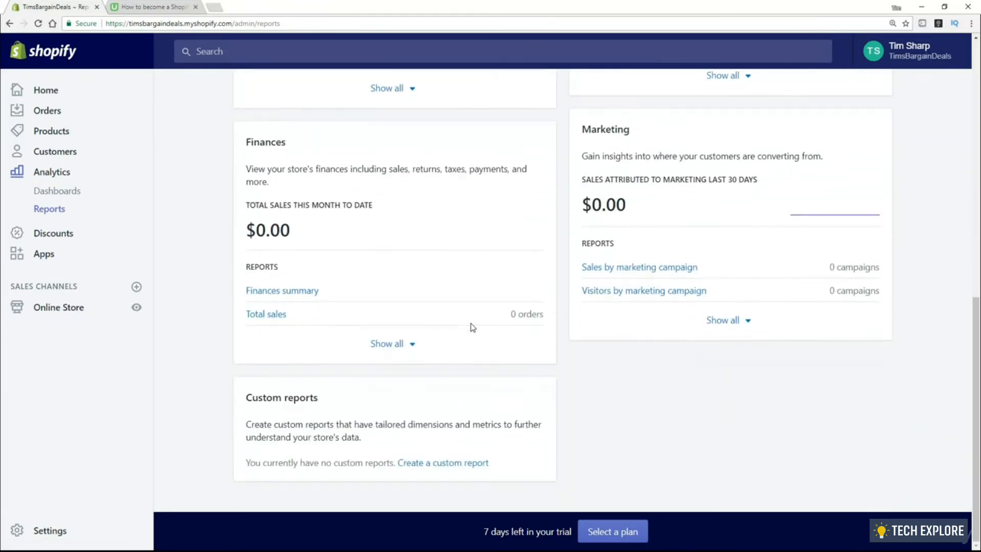
scroll(471, 327, "up", 10)
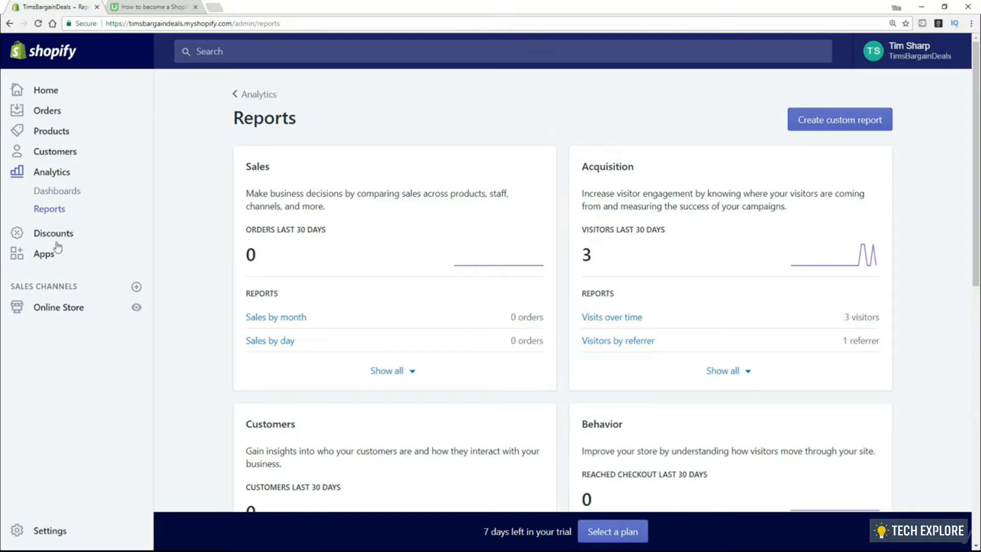
Preview the live store and check out the cart of 2 dog beds ($40.00)
left_click(136, 308)
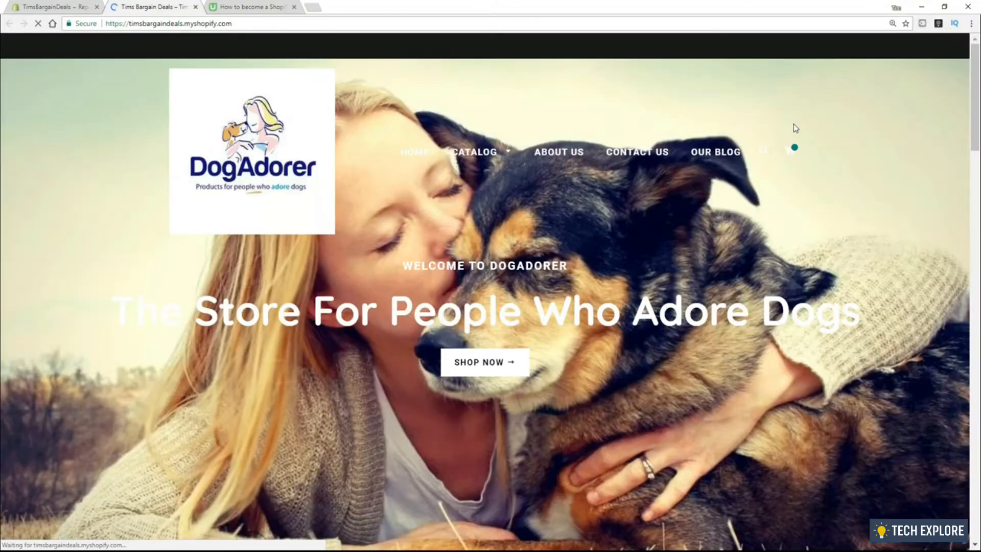
left_click(794, 152)
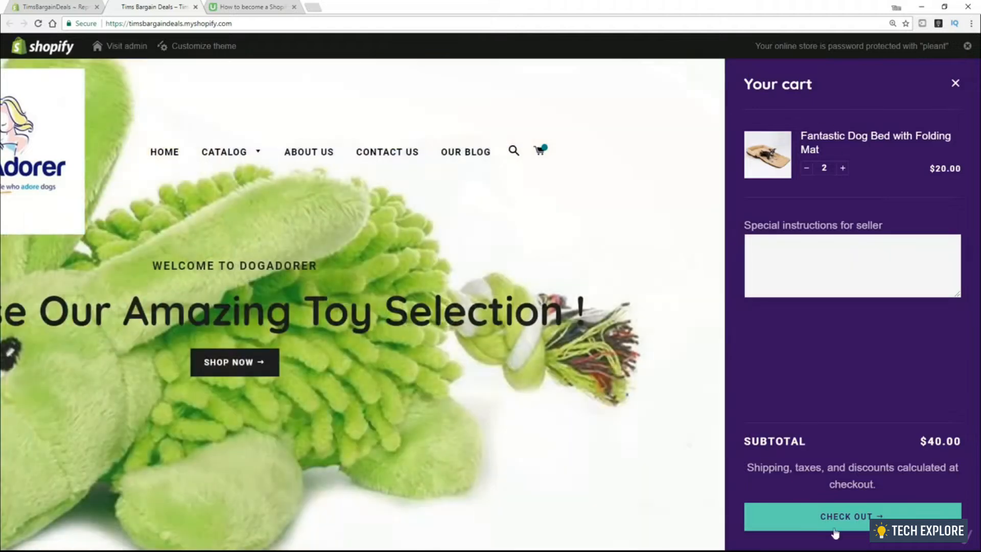
left_click(853, 523)
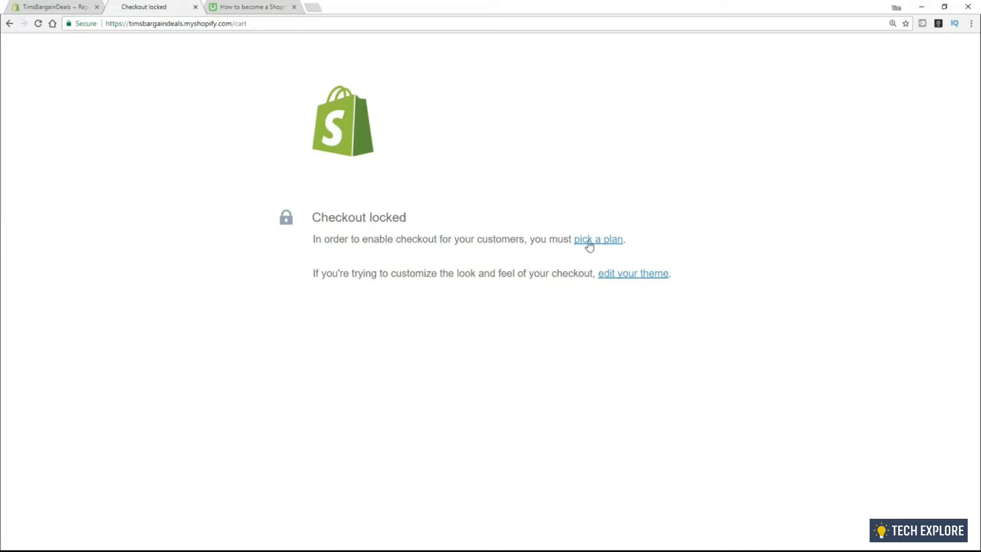
Return to the admin and bring up the Basic $29, Shopify $79 and Advanced $299 plan comparison
left_click(56, 9)
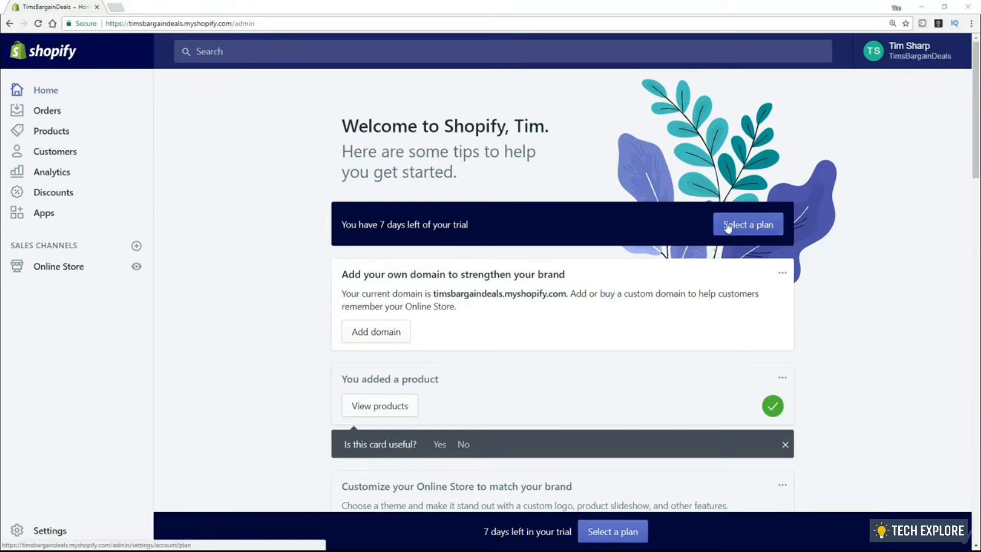
left_click(617, 539)
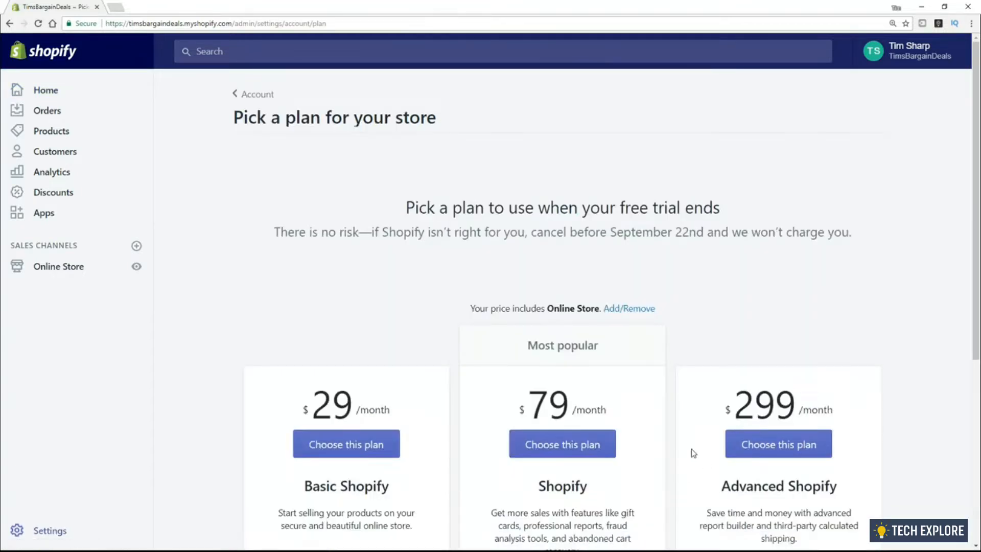
scroll(884, 221, "down", 5)
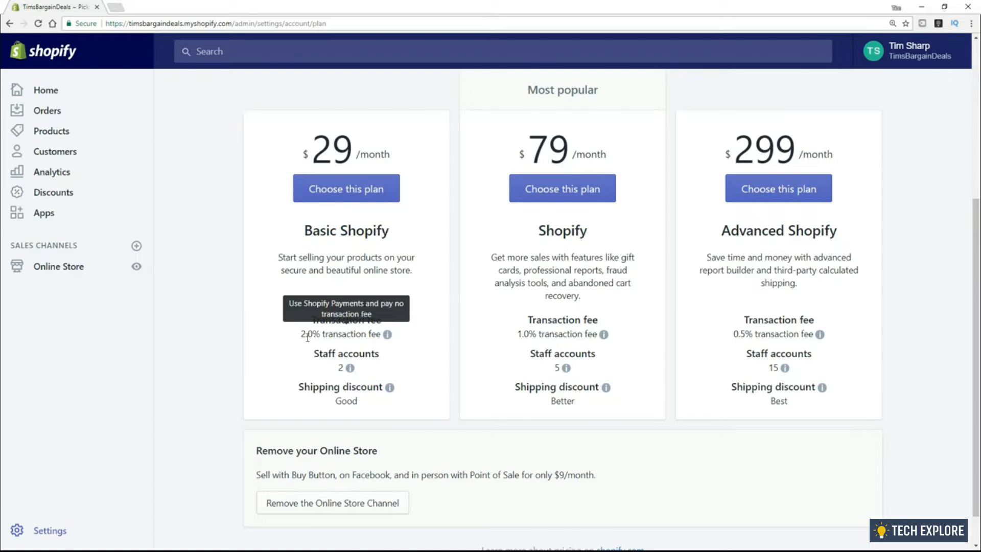
mouse_move(313, 328)
mouse_move(545, 338)
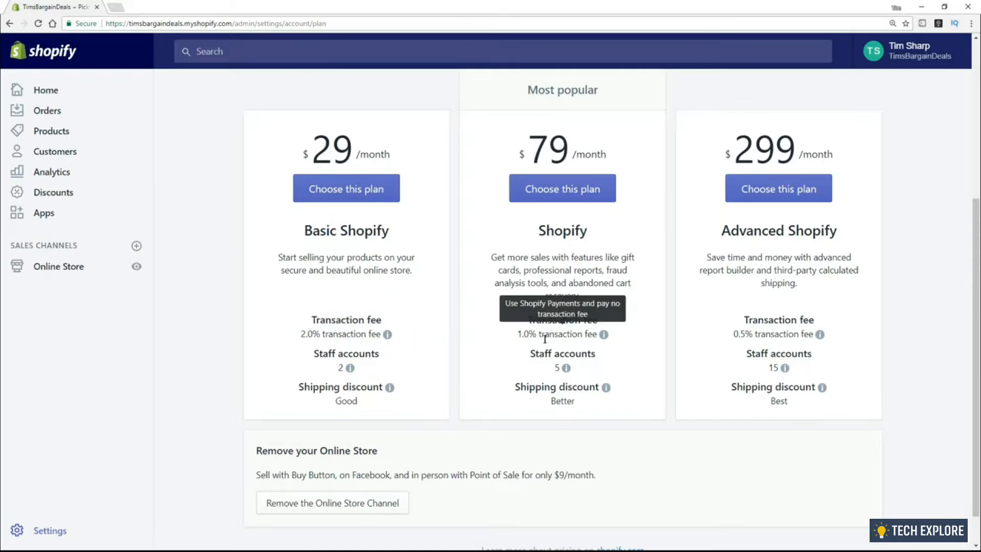
mouse_move(774, 335)
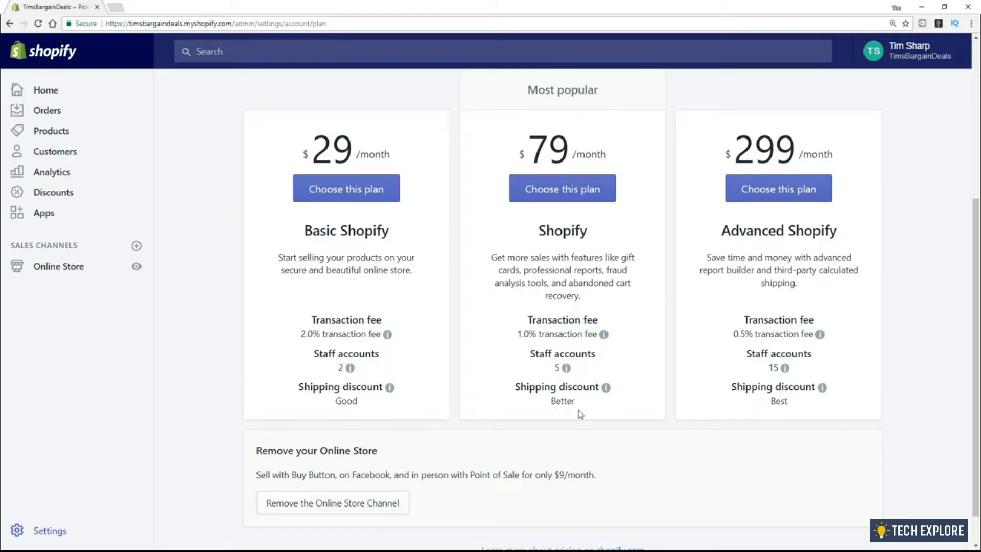
Google what Shopify's shipping discount means, then return to the plan comparison page
mouse_move(566, 368)
mouse_move(763, 369)
mouse_move(390, 389)
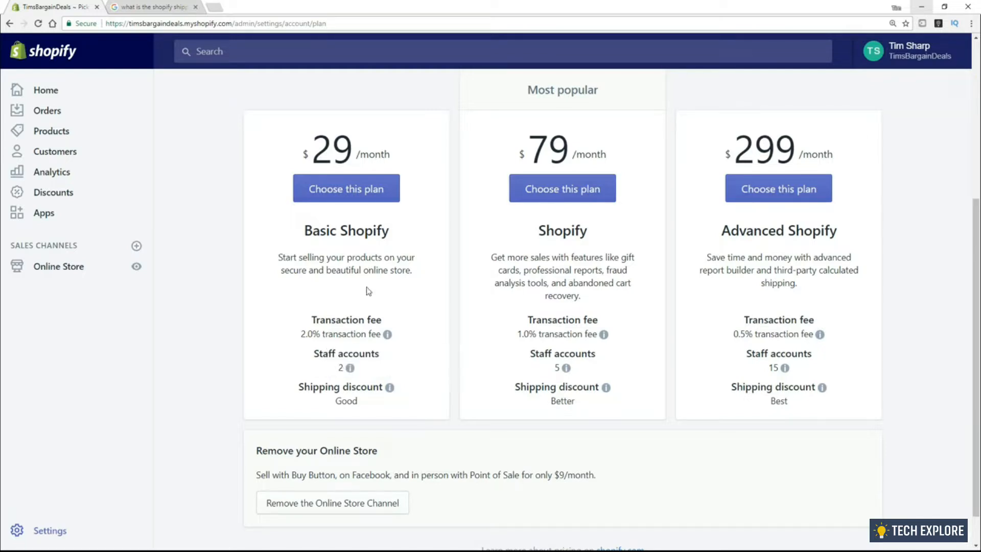
left_click_drag(279, 257, 419, 272)
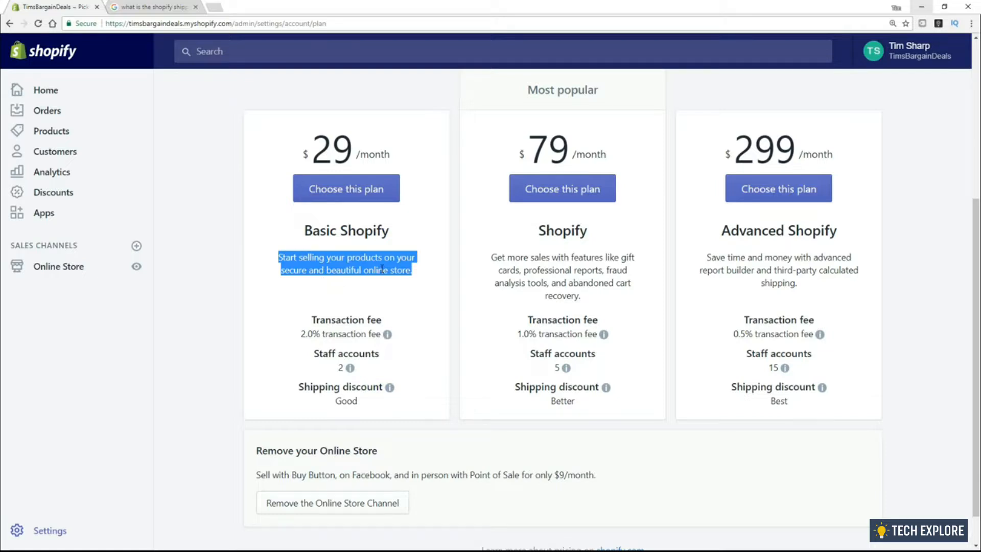
left_click(491, 269)
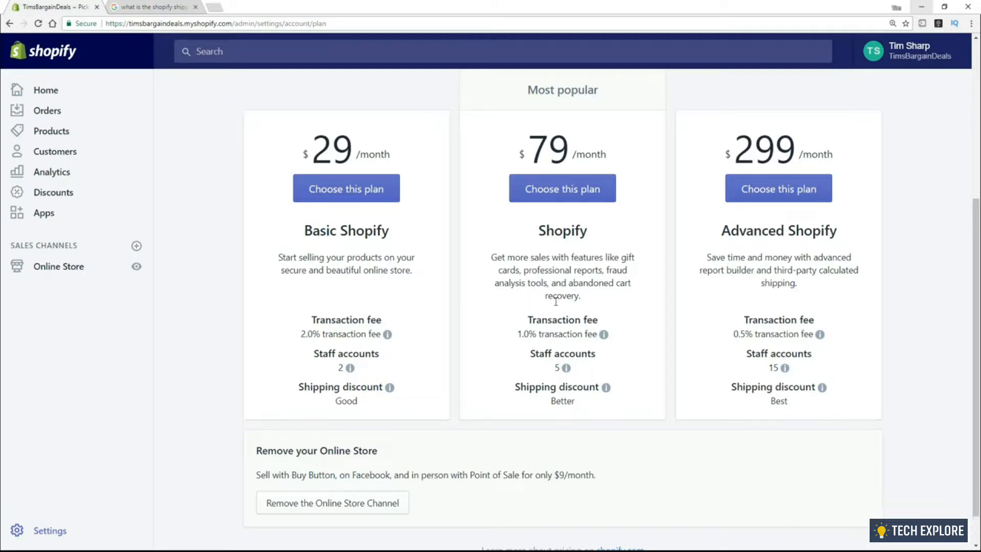
left_click_drag(573, 283, 578, 296)
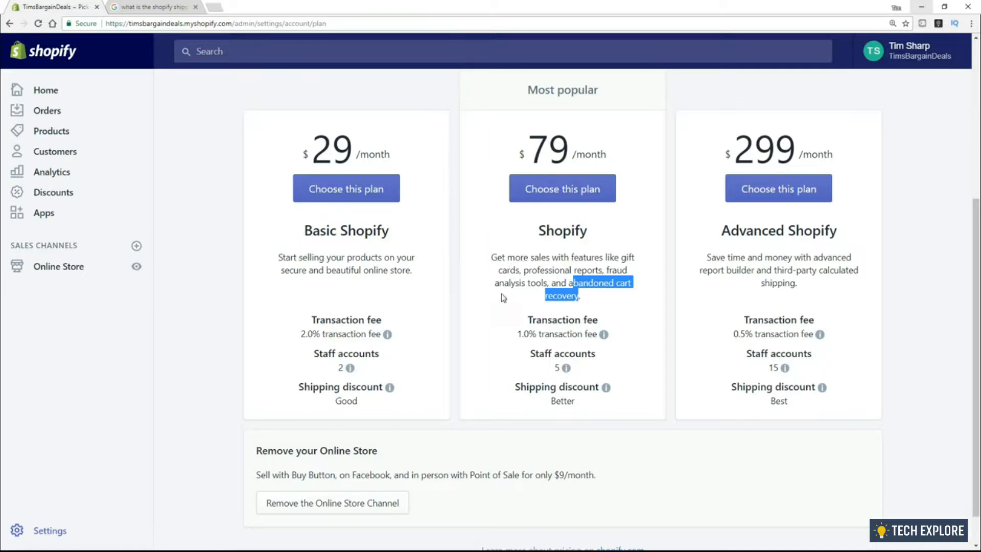
Highlight the fraud analysis tools row, then choose the $79/month Shopify plan
left_click_drag(606, 270, 548, 281)
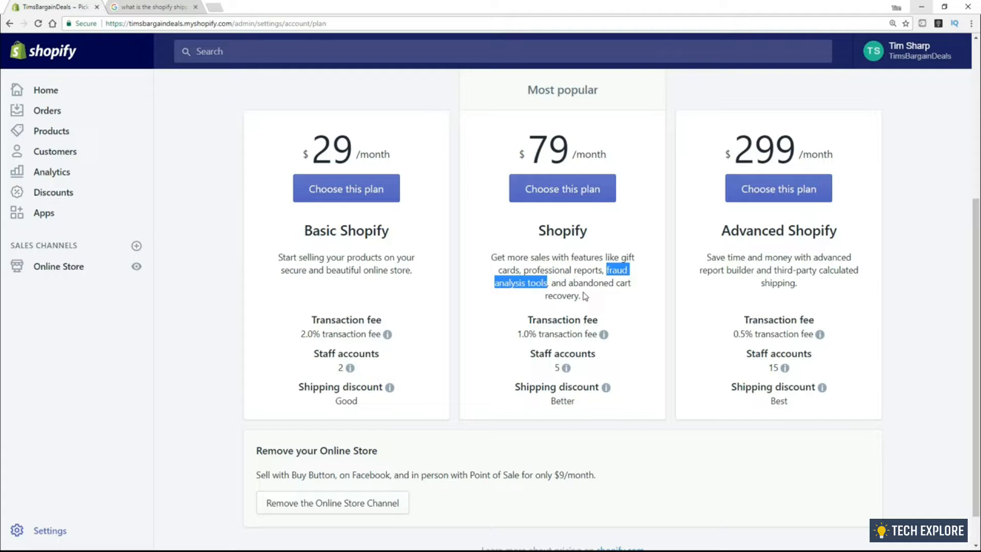
left_click(552, 269)
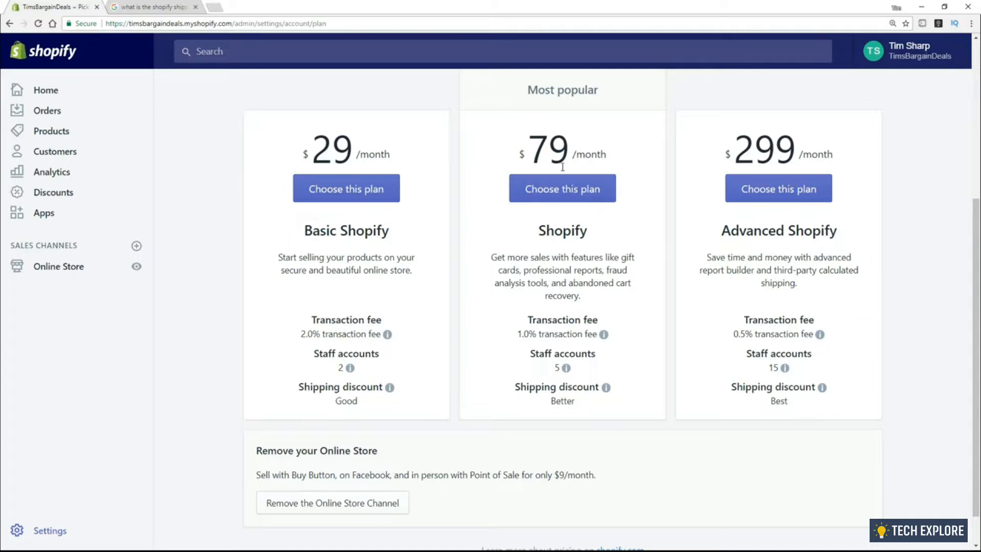
left_click(561, 189)
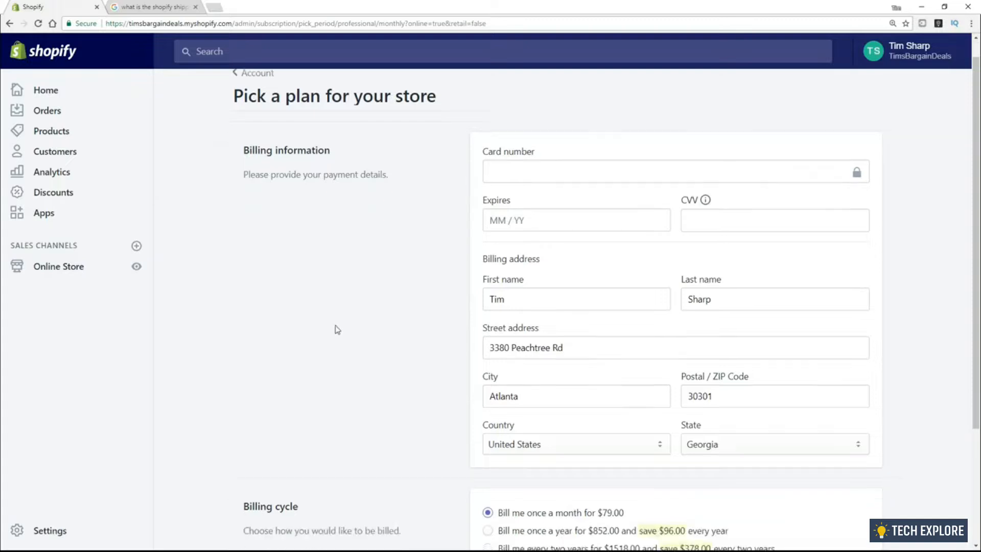
Scroll the billing form offering $79.00 monthly or $852.00 yearly billing
scroll(336, 328, "down", 4)
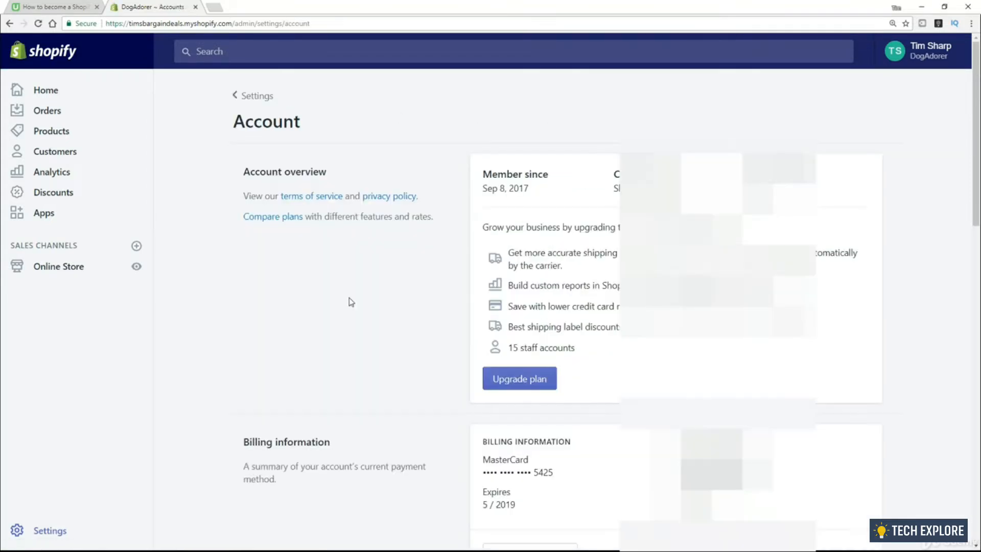
Scroll through Account settings showing the Shopify/Monthly plan with Active status
scroll(350, 302, "down", 1)
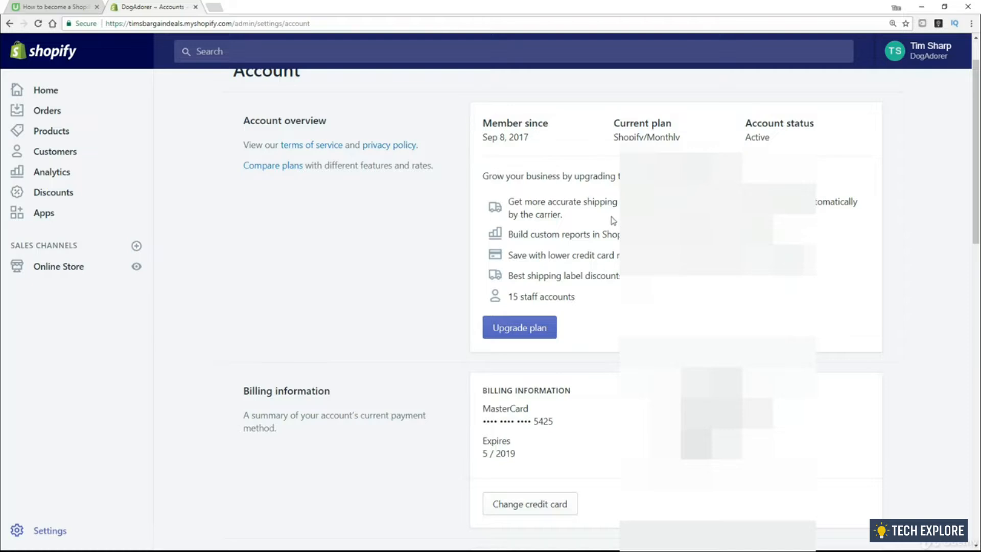
left_click(521, 330)
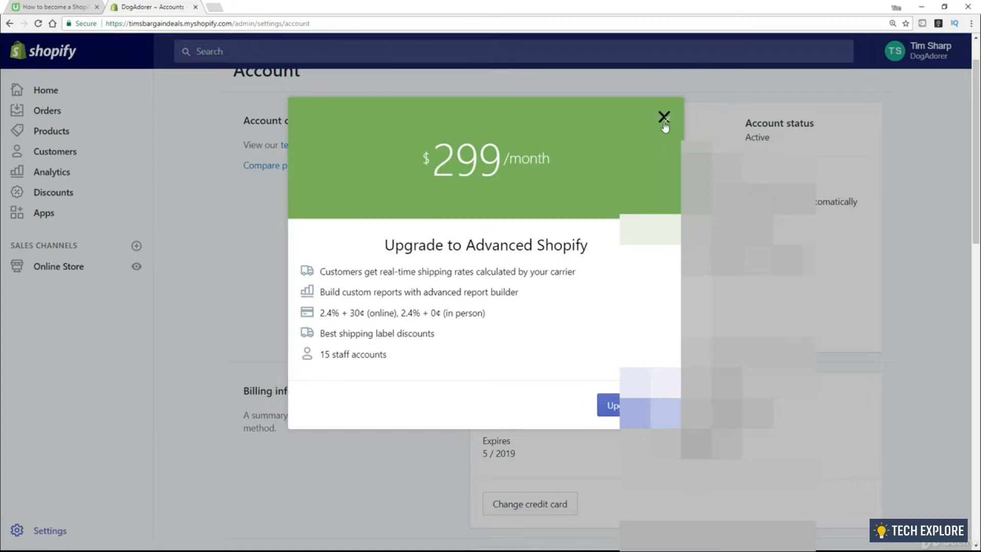
left_click(667, 120)
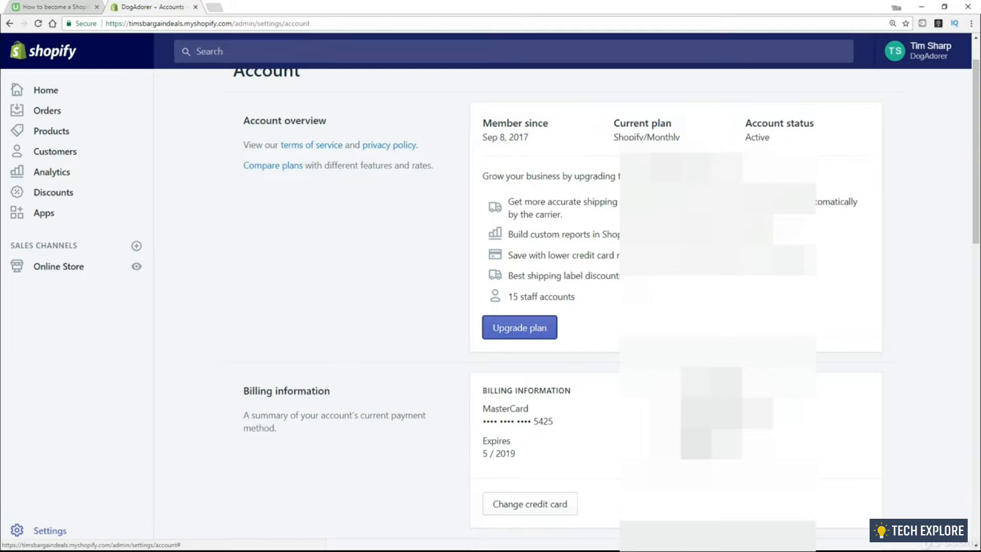
scroll(590, 225, "down", 5)
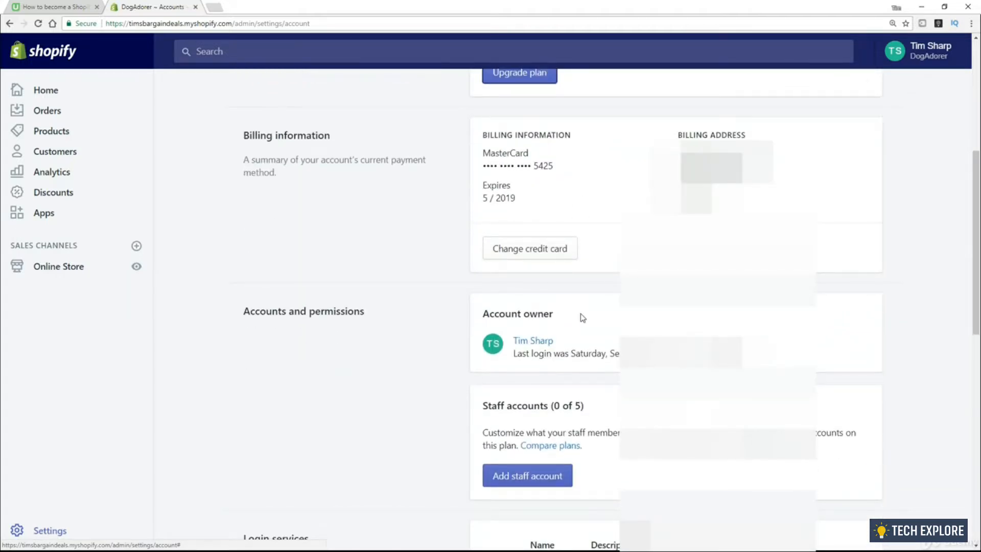
scroll(382, 342, "down", 3)
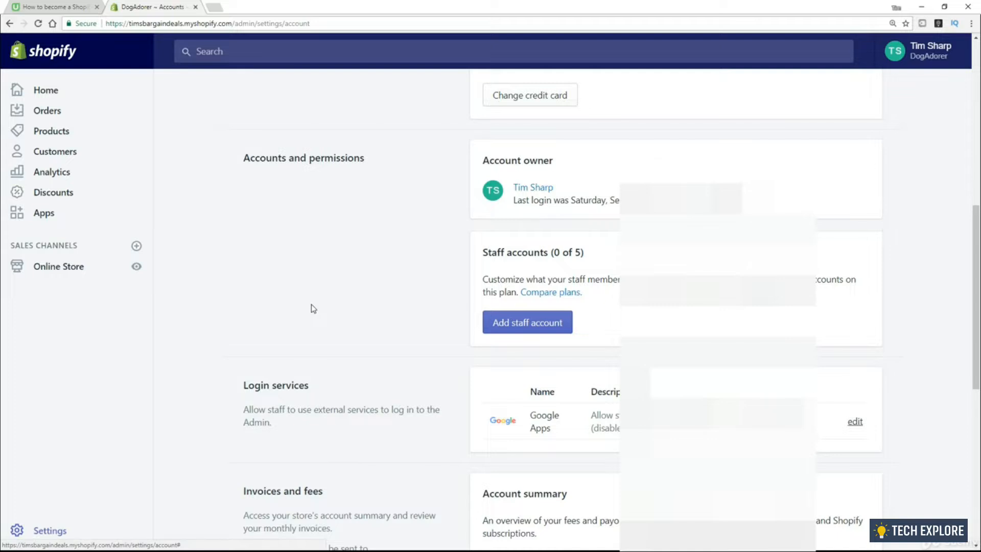
scroll(314, 301, "down", 6)
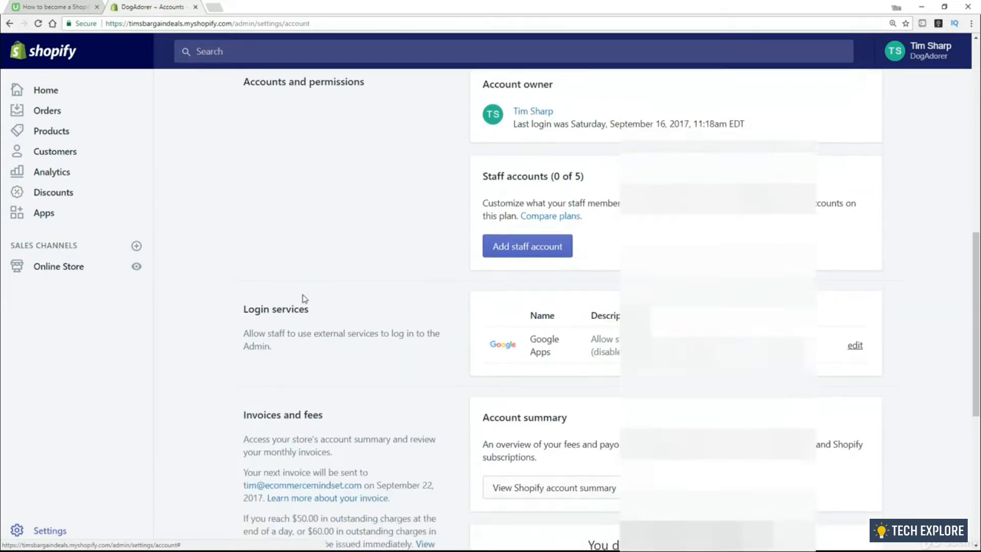
scroll(314, 302, "down", 1)
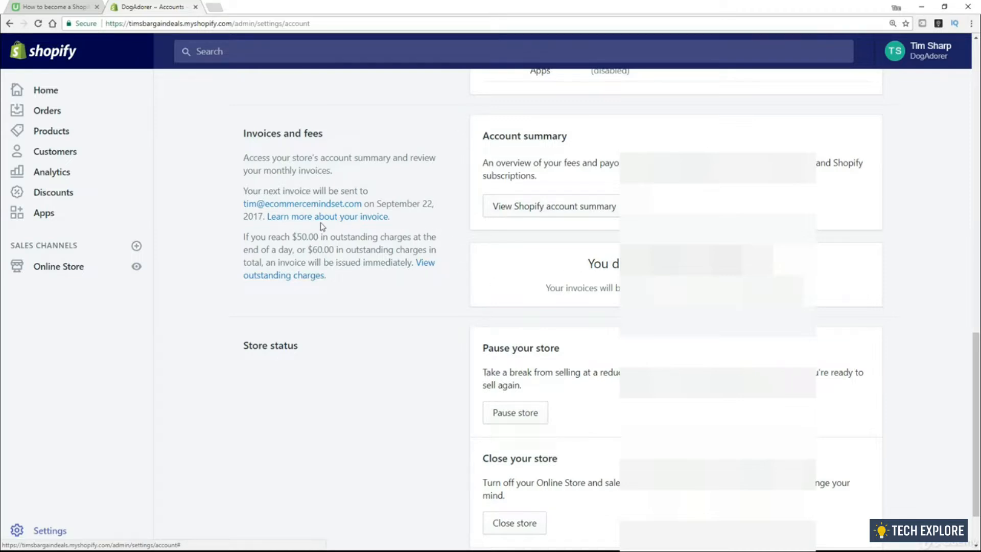
left_click_drag(381, 203, 433, 203)
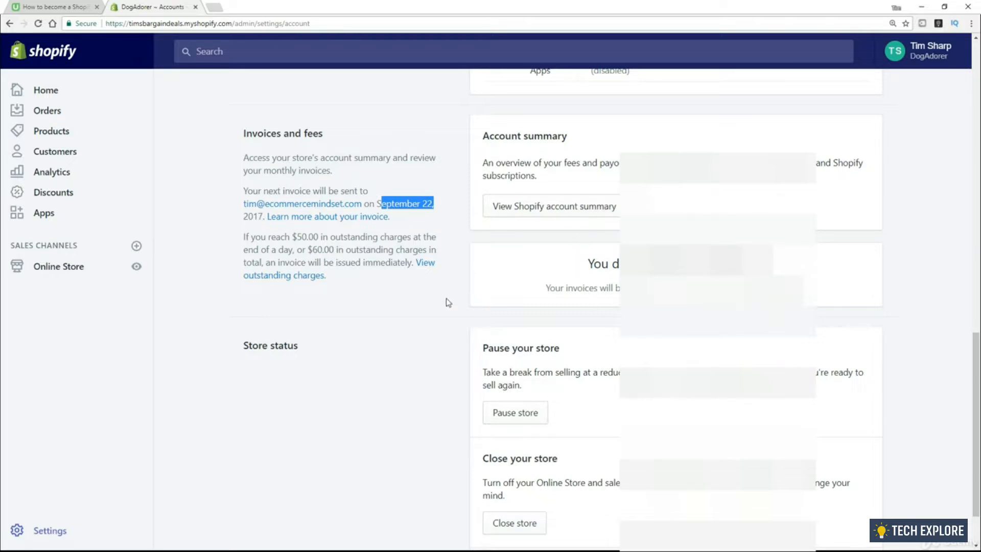
scroll(255, 364, "down", 1)
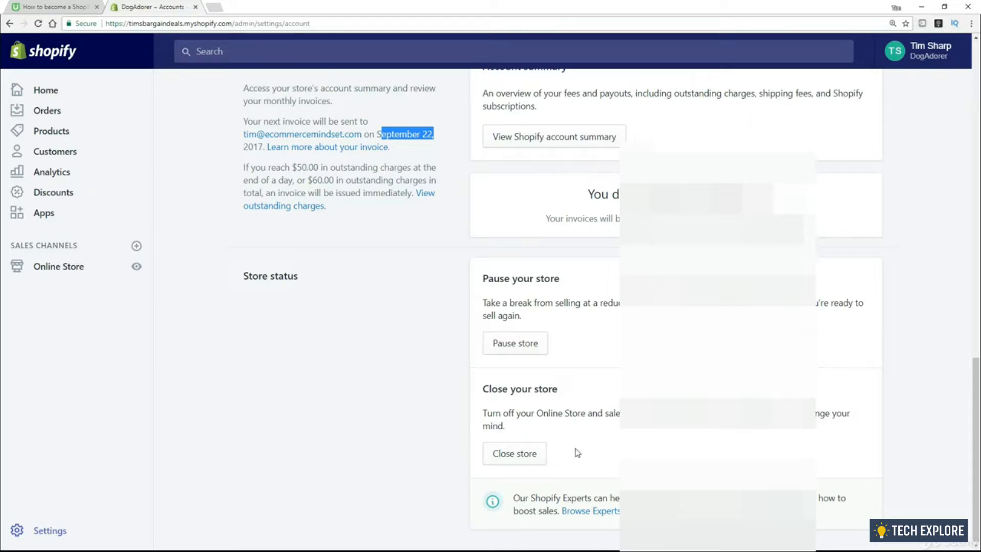
scroll(613, 445, "up", 4)
scroll(587, 442, "up", 15)
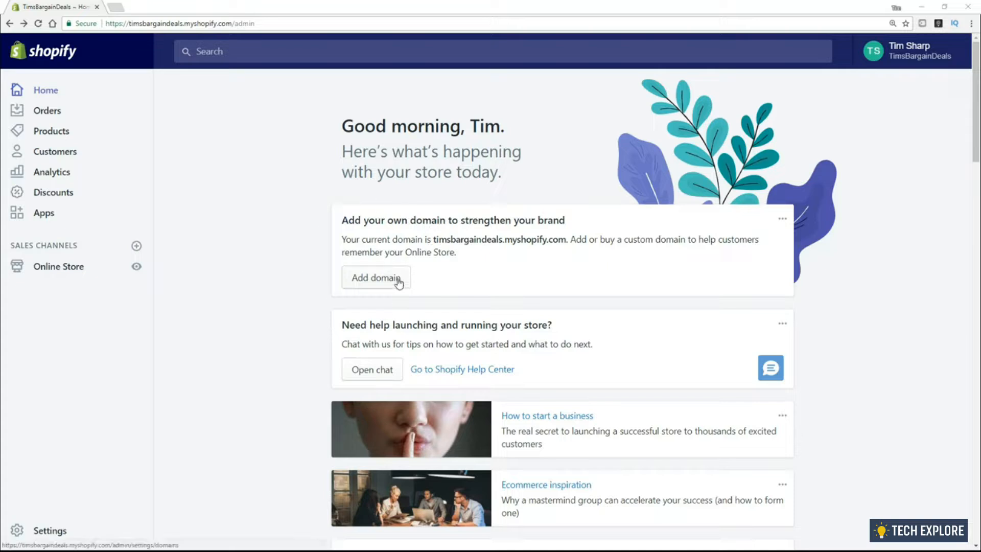
Open the Online Store Themes page showing Brooklyn as the current theme
left_click(55, 269)
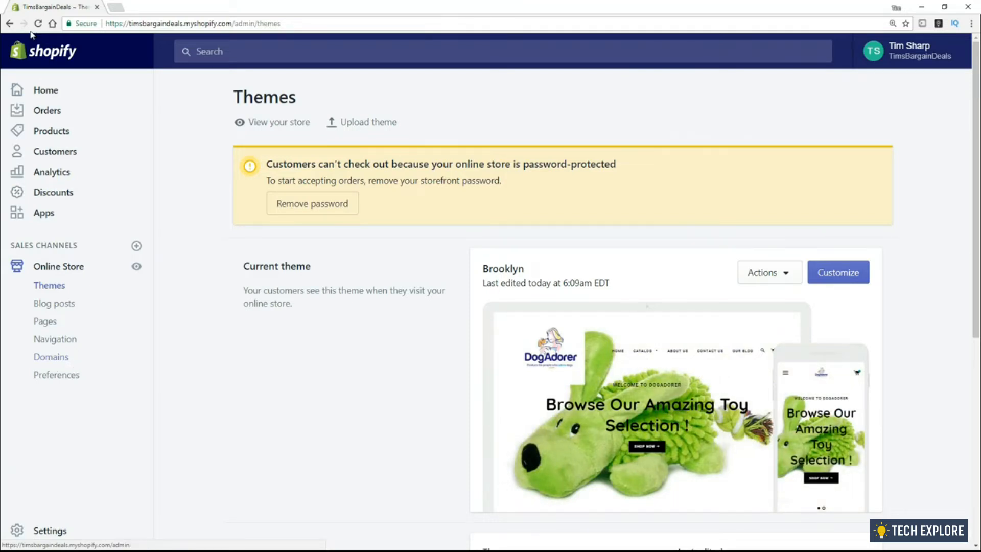
Go Home, view the live DogAdorer storefront in a new tab, then switch back to admin
left_click(11, 24)
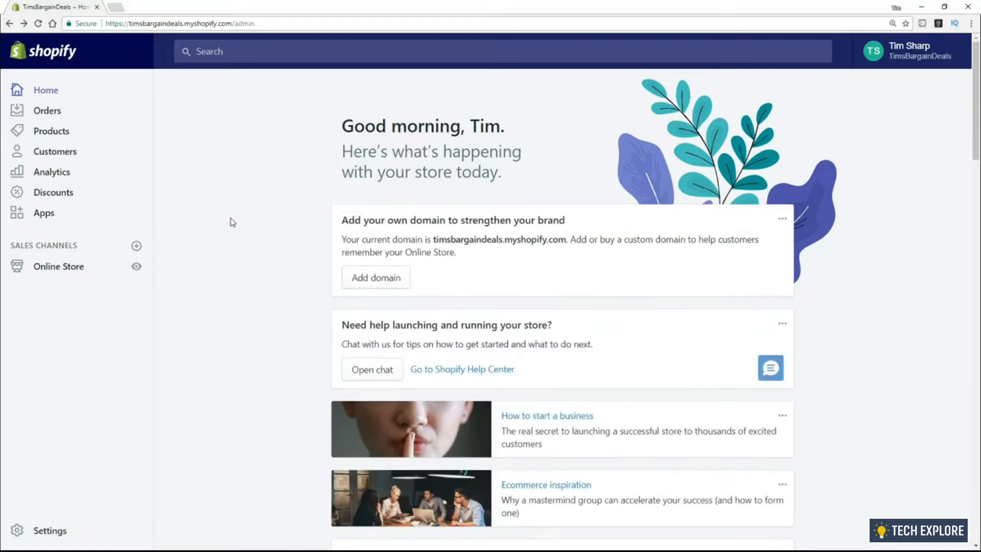
left_click(137, 266)
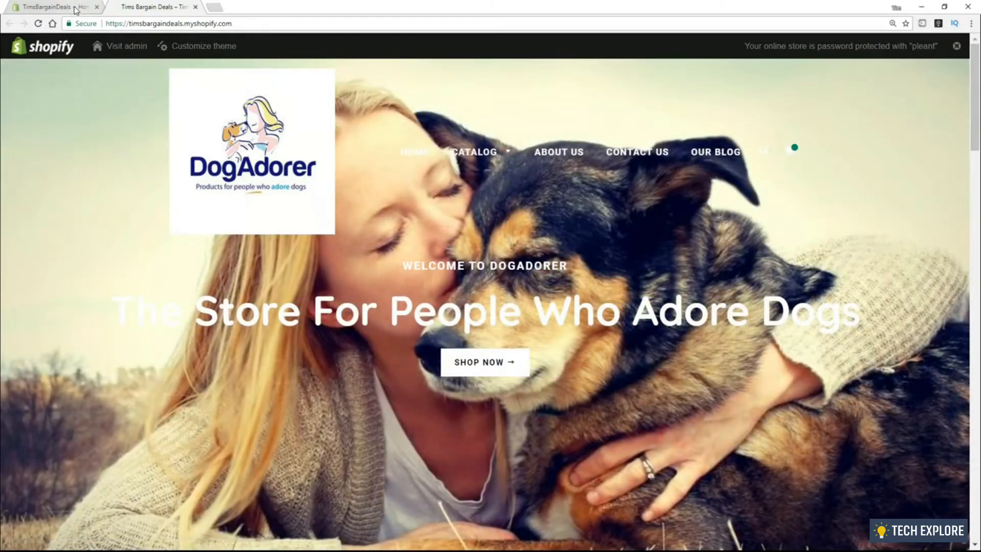
left_click(75, 10)
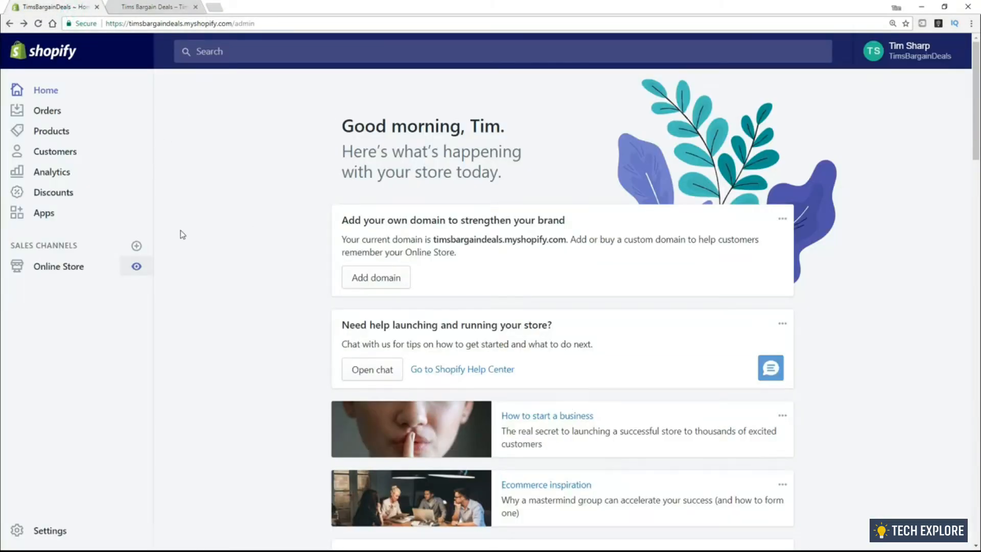
Use Add domain on the Home page's domain card to reach the Domains page
left_click(387, 282)
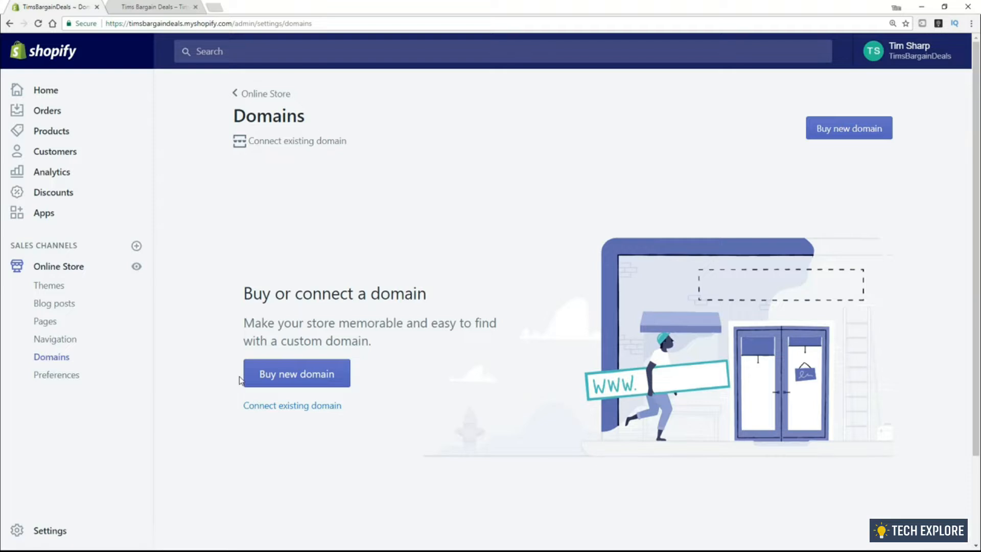
Choose Buy new domain and search 'dogadorer2' to see available domains and yearly prices
left_click(275, 378)
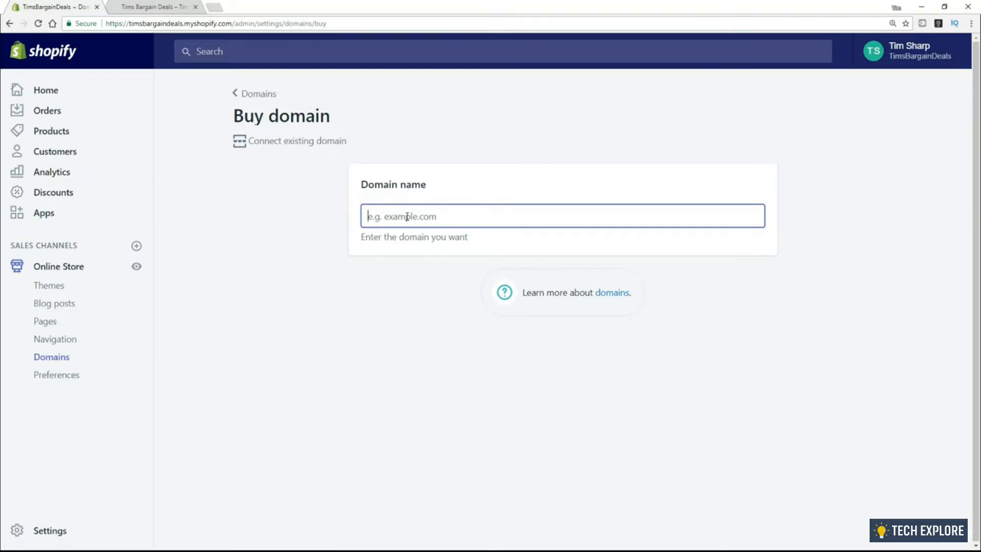
type("dogadorer2")
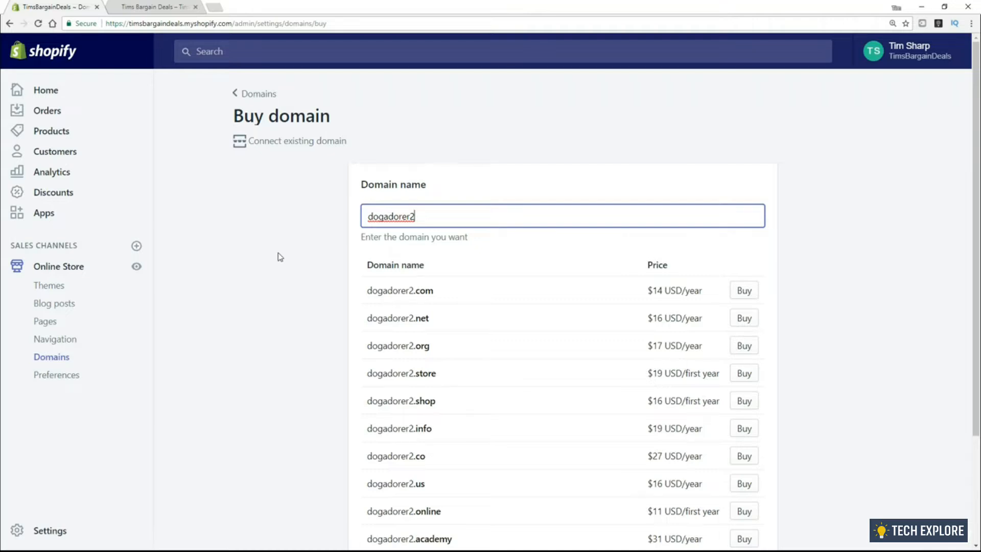
Return to the Domains page without buying any dogadorer2 domain
left_click(253, 98)
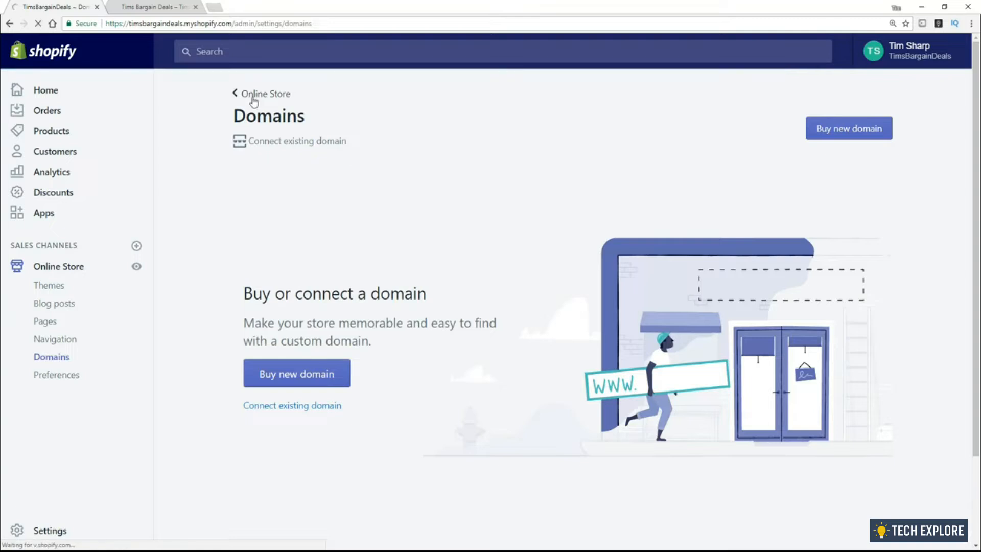
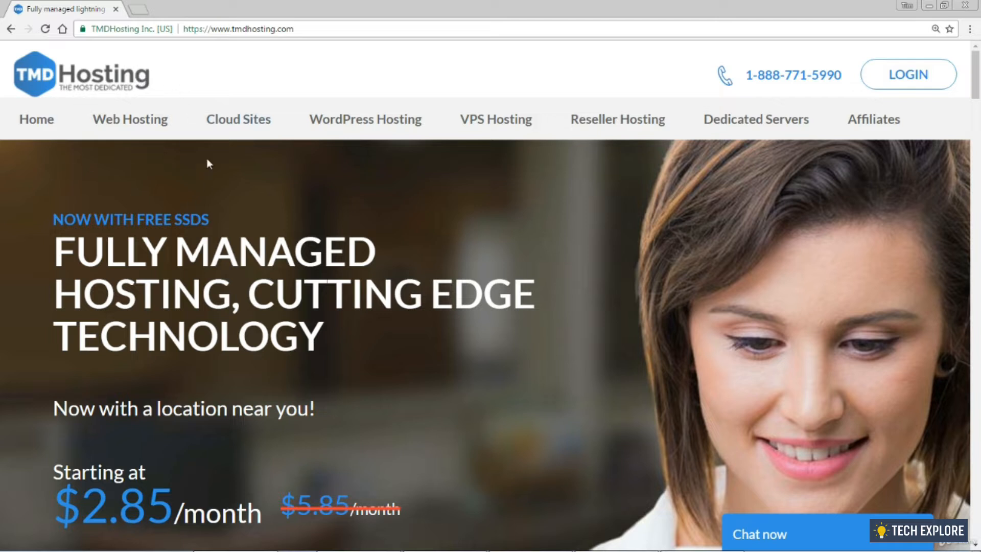
Compare TMDHosting's shared web hosting plans and sign up for the Starter plan
left_click(117, 122)
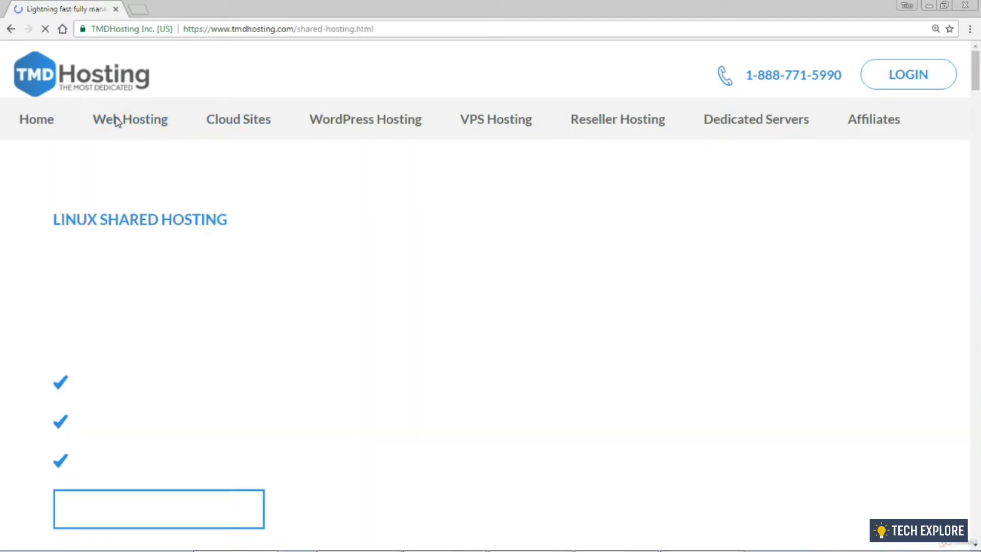
scroll(353, 213, "down", 12)
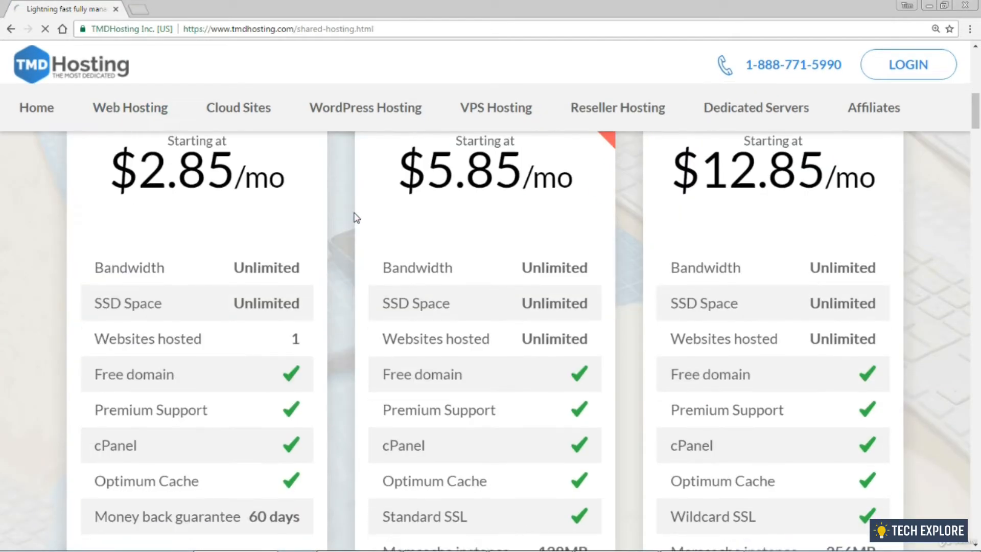
scroll(353, 218, "up", 1)
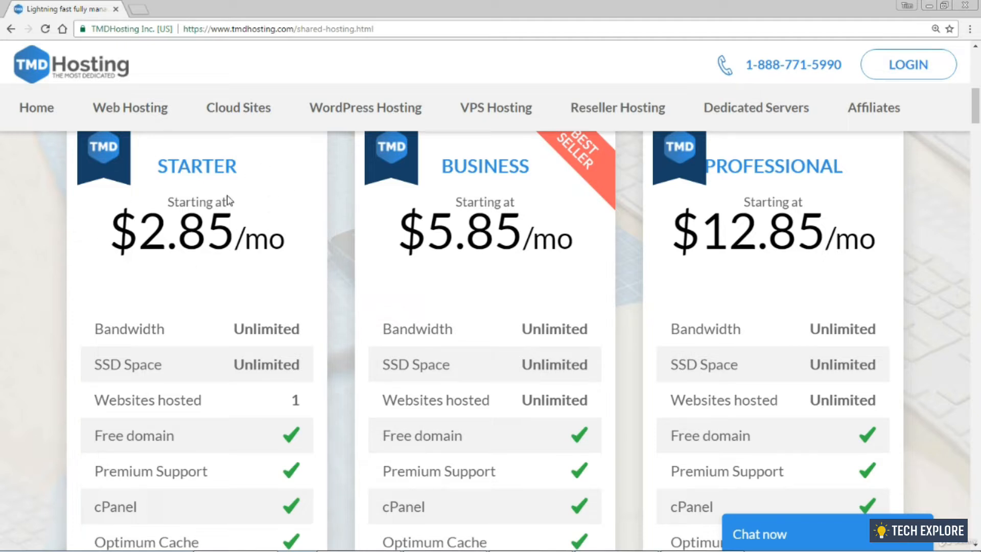
scroll(253, 278, "down", 3)
scroll(253, 279, "down", 1)
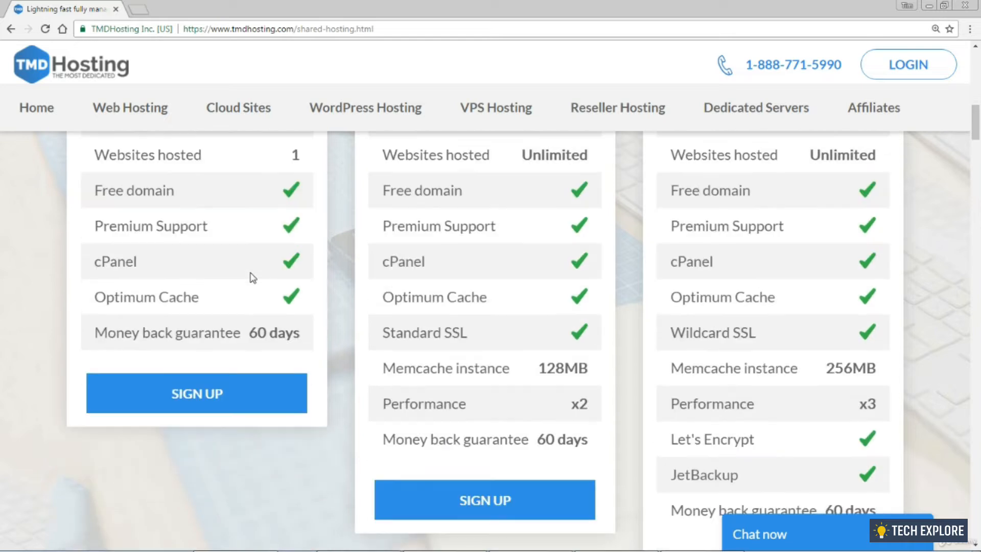
left_click_drag(94, 332, 304, 420)
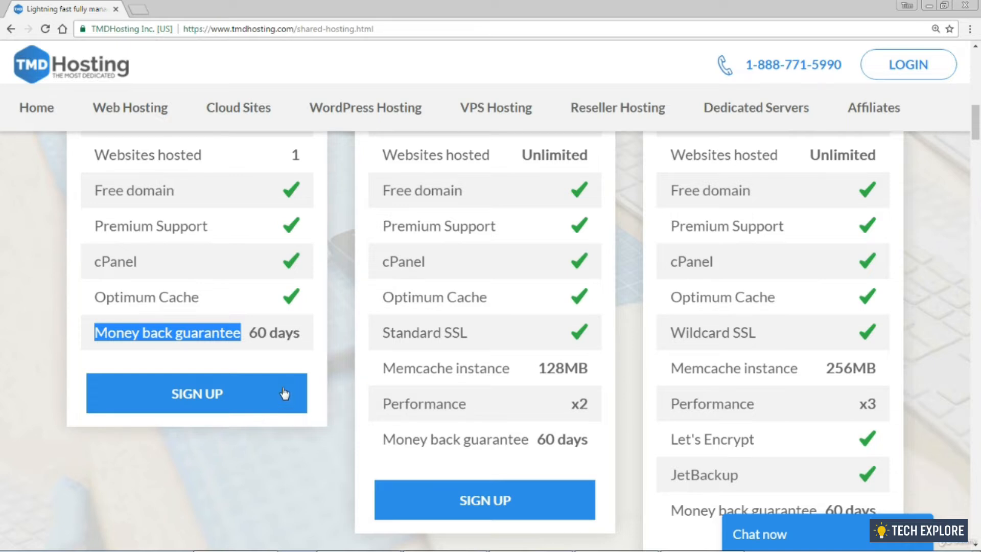
left_click(221, 390)
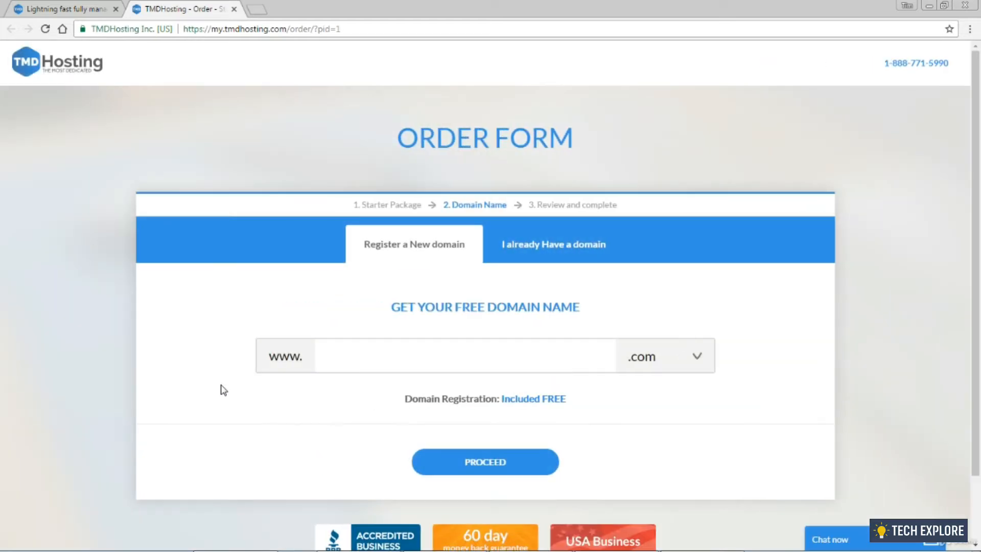
Request timshotdeals2.com as the order's free domain and proceed
left_click(330, 349)
type("timshotdeals2")
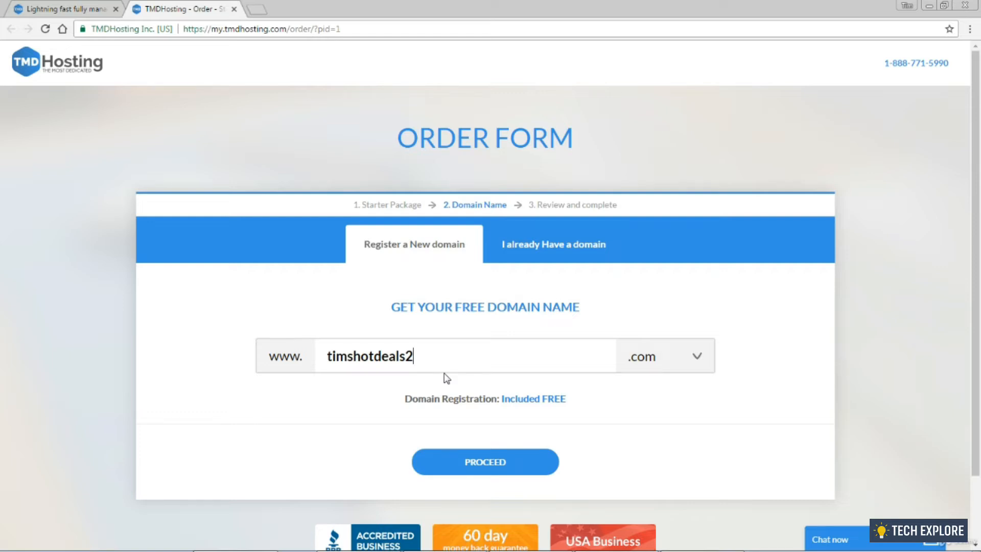
left_click(462, 460)
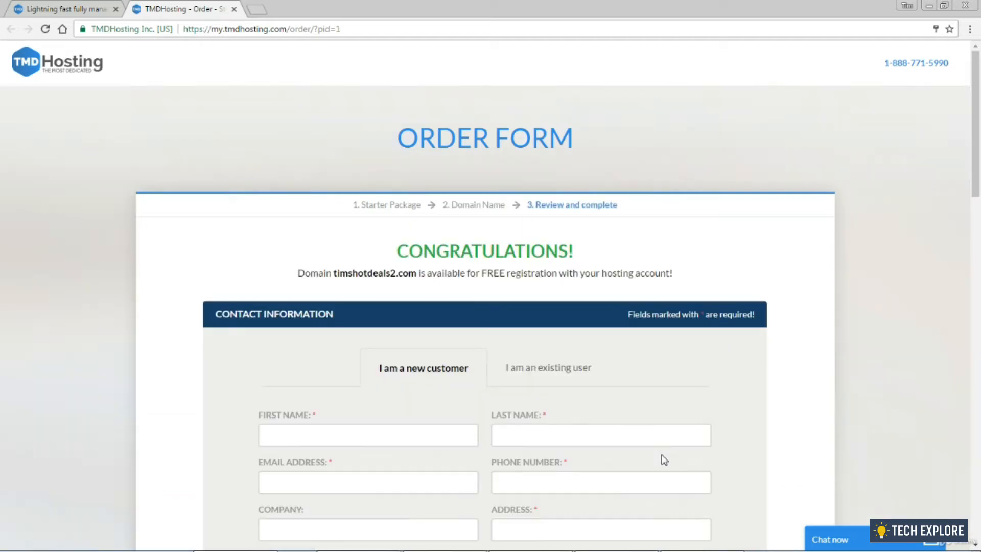
Go through the contact and payment sections, keeping Amsterdam, NL as the data center
left_click_drag(393, 252, 618, 251)
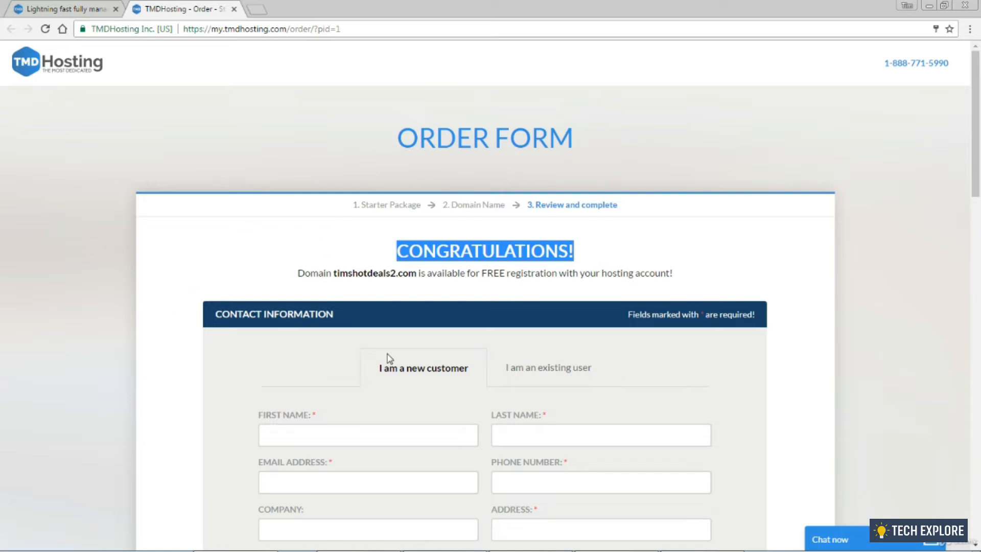
scroll(368, 307, "down", 3)
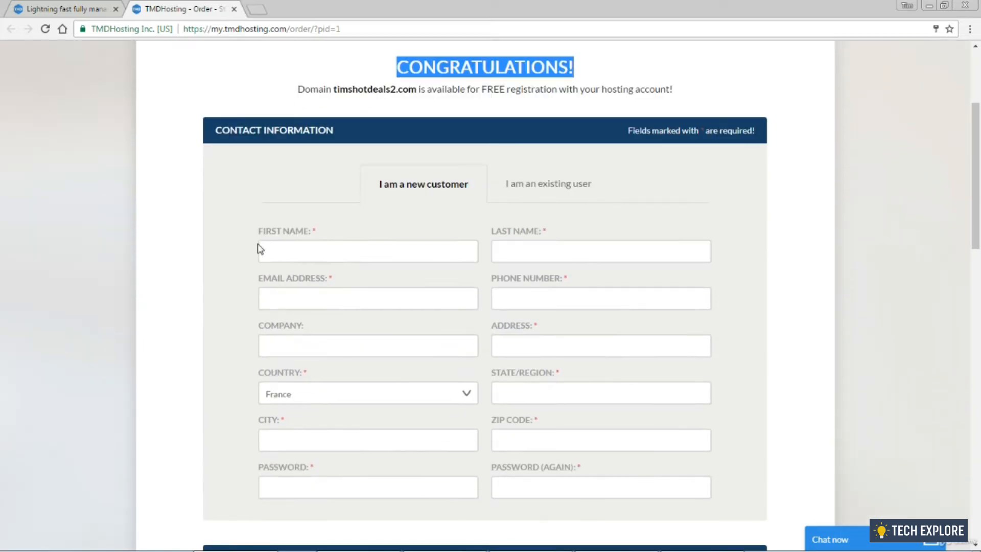
left_click(279, 251)
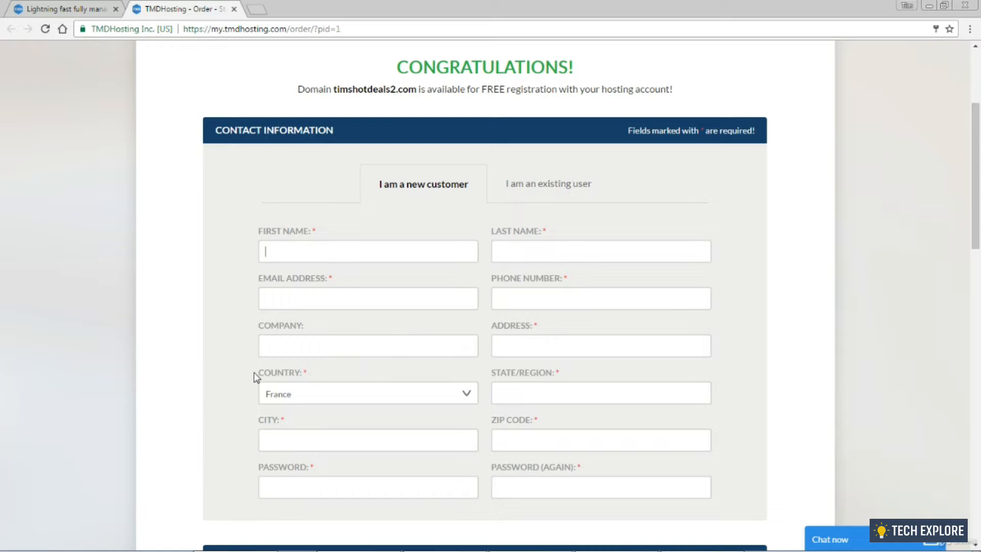
scroll(241, 377, "down", 3)
scroll(228, 350, "down", 5)
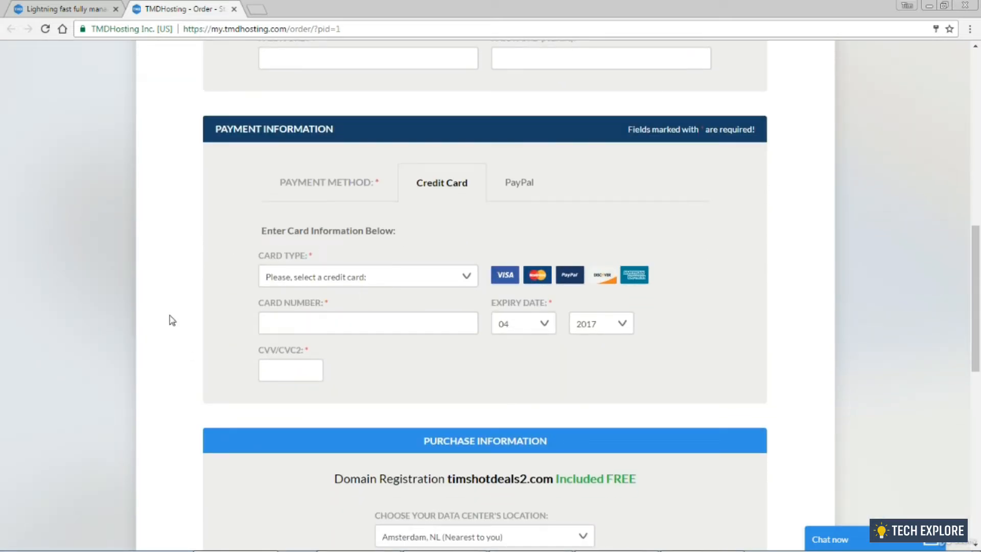
scroll(289, 313, "down", 3)
scroll(289, 313, "down", 3)
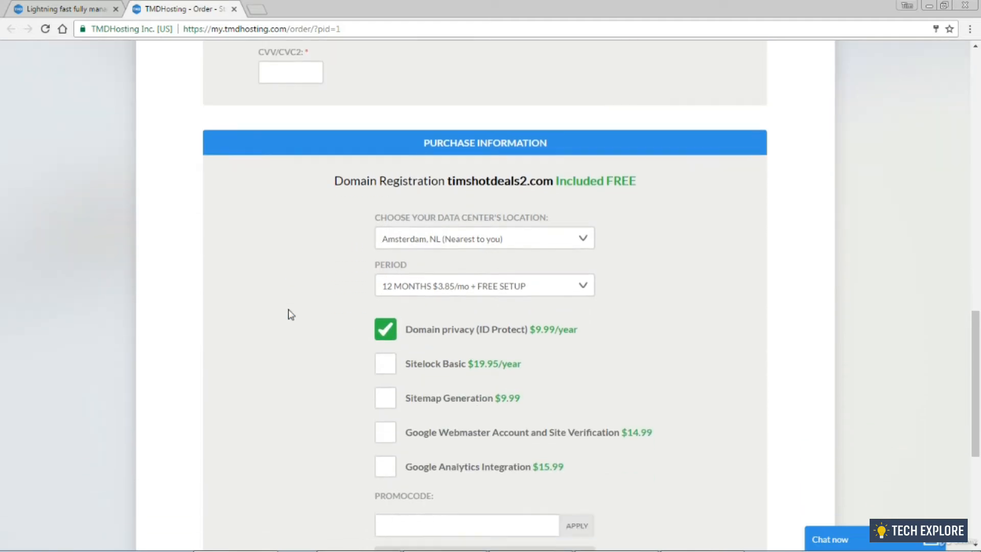
left_click(529, 235)
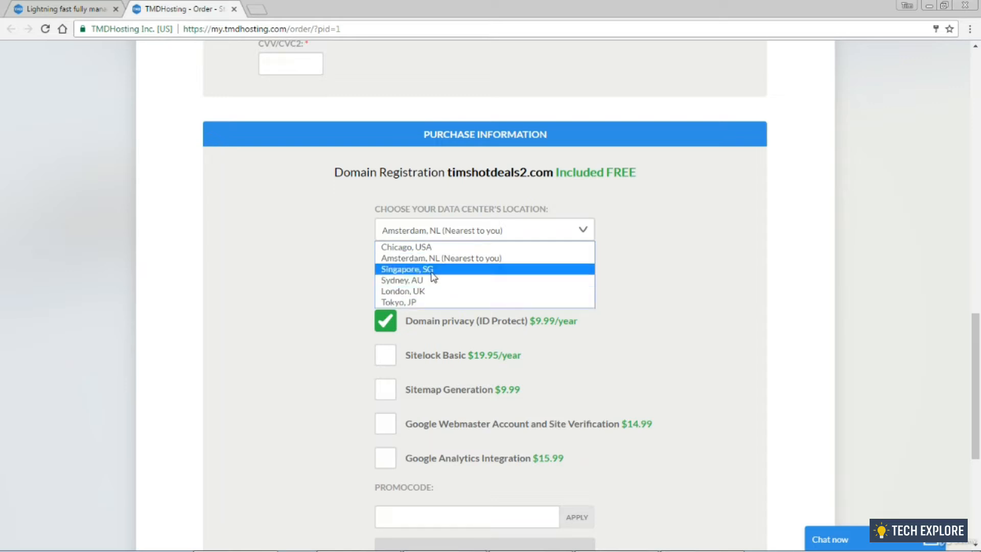
left_click(313, 265)
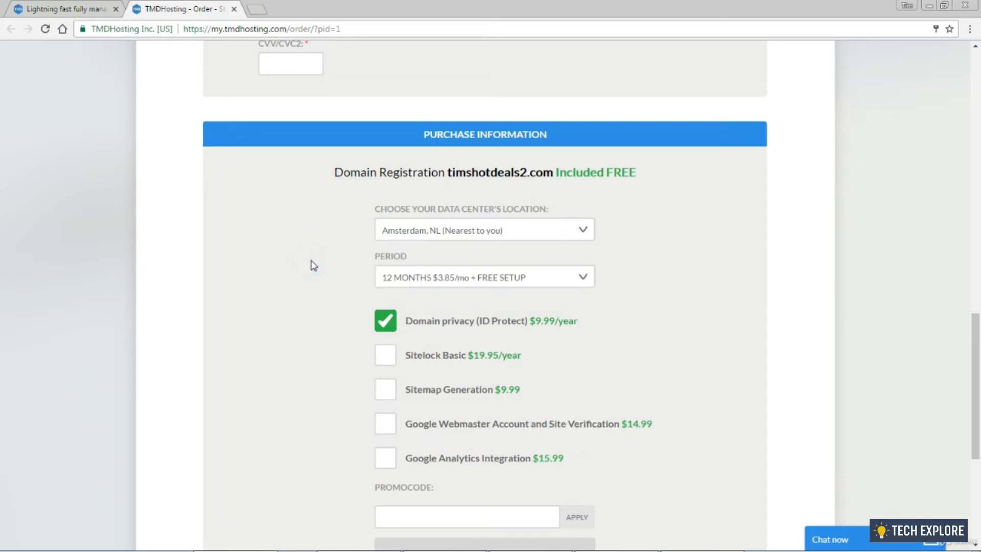
scroll(313, 265, "down", 1)
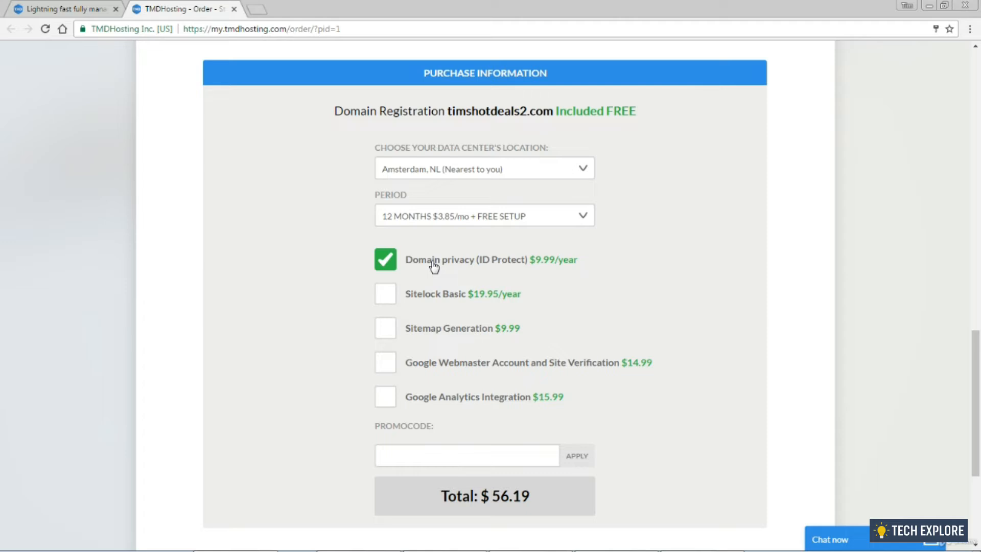
Drop domain privacy, apply promo code SuccessToday for 7% off, and accept the Terms of Service
left_click(390, 265)
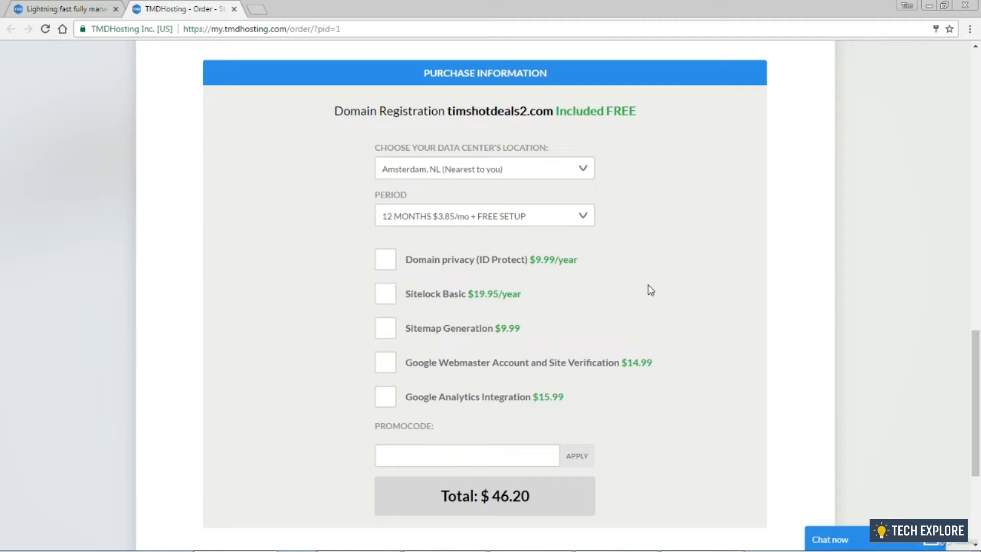
scroll(653, 292, "down", 3)
left_click(515, 341)
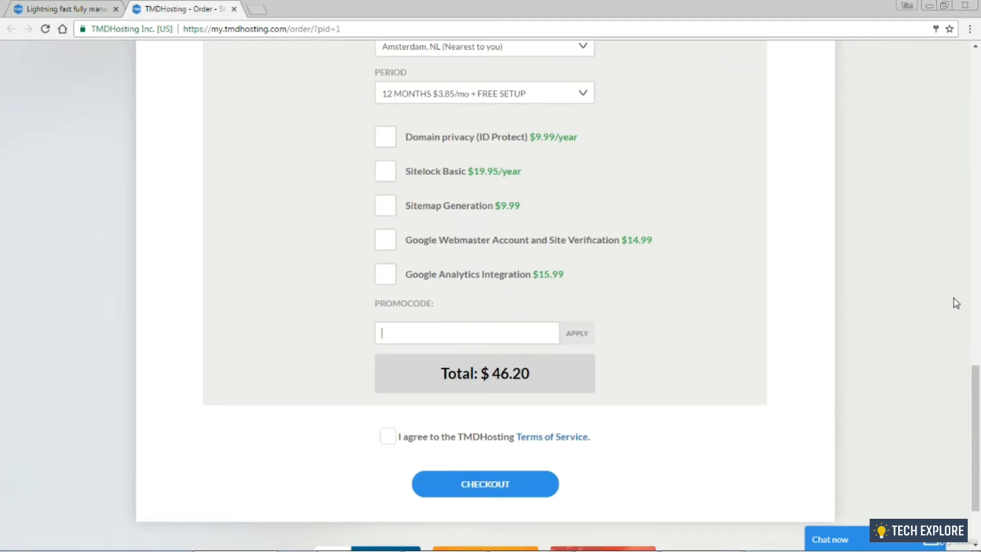
type("SuccessToday")
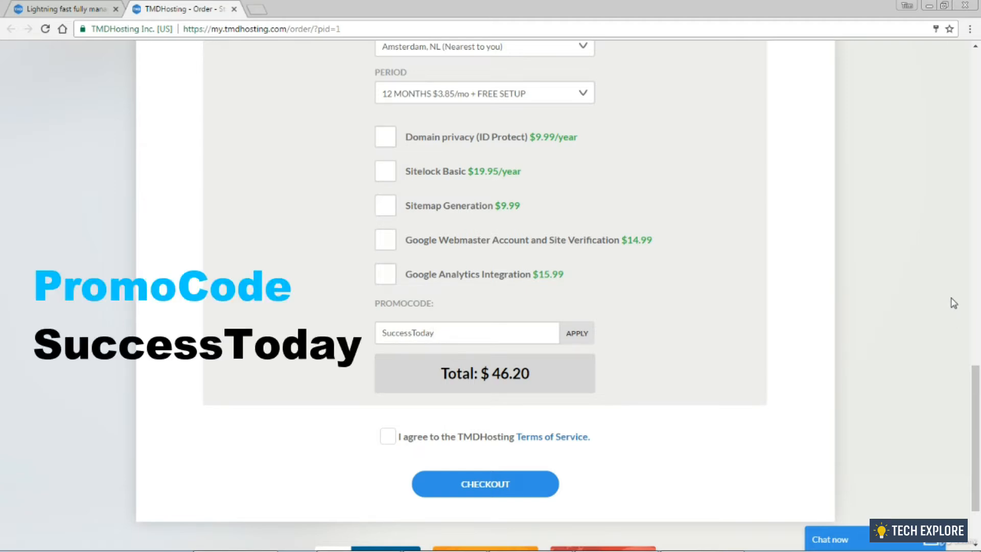
left_click(583, 333)
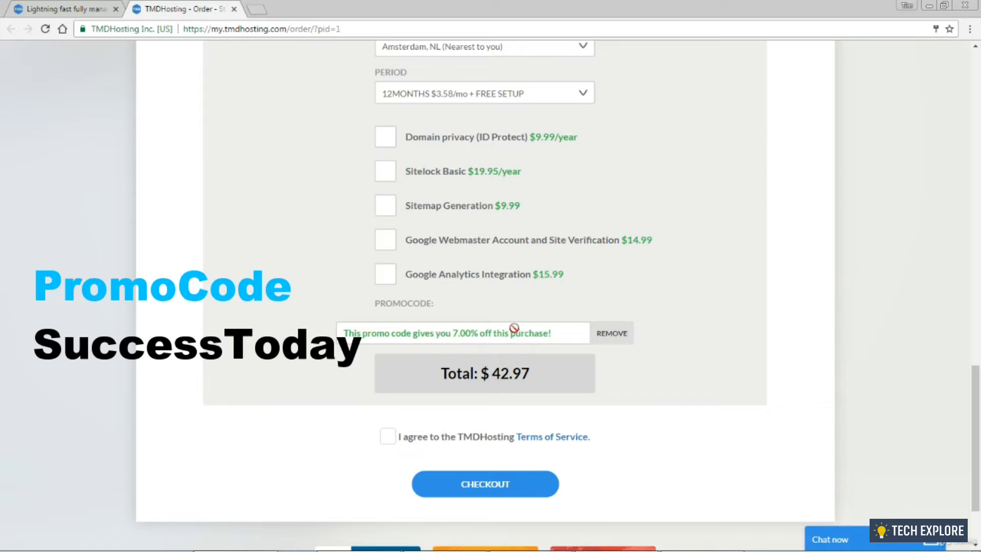
left_click(390, 440)
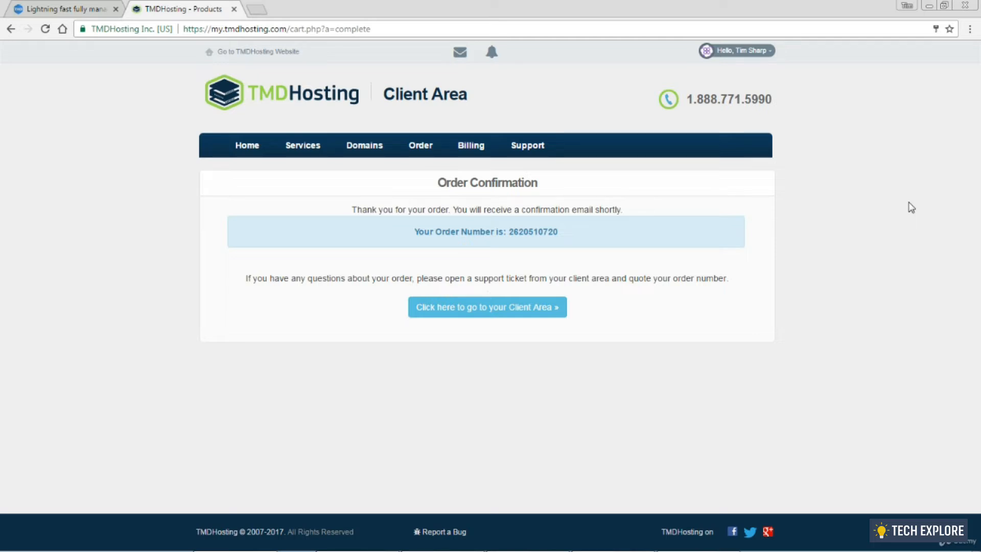
Go to the Client Area, dismiss the TMD Portal beta invitation, and list My Services
left_click(474, 311)
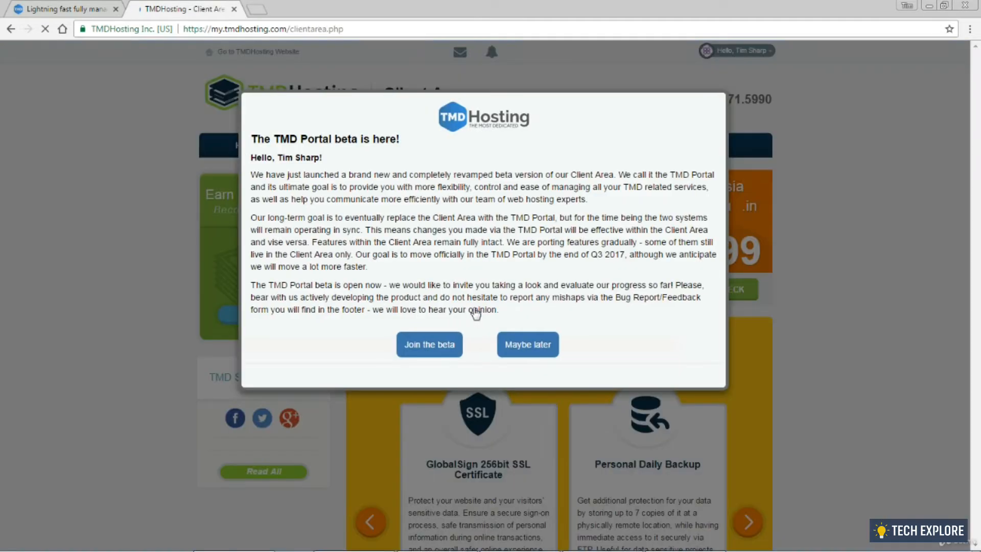
left_click(526, 351)
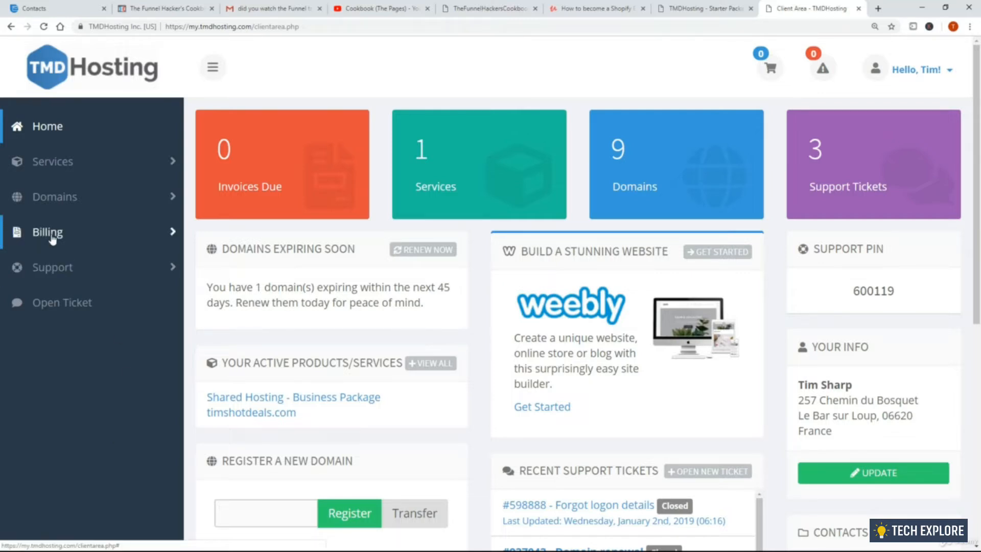
left_click(65, 162)
left_click(66, 192)
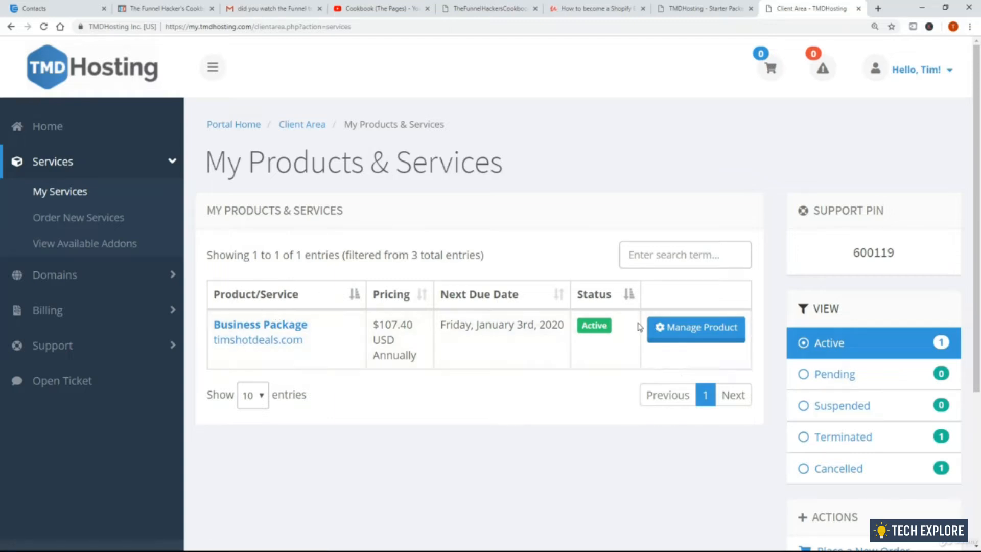
Manage the timshotdeals.com Business Package and launch its cPanel via One Click Login
left_click(712, 333)
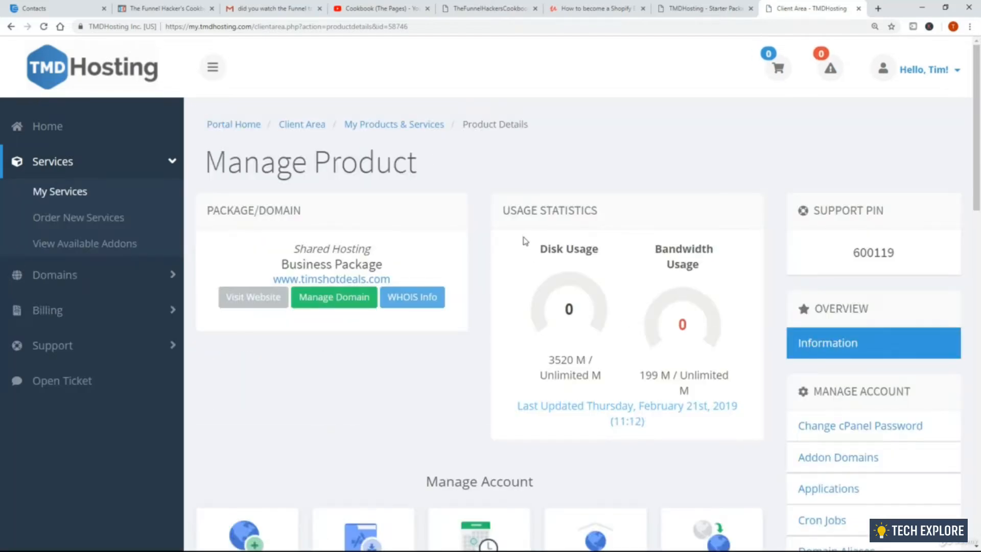
scroll(525, 240, "down", 10)
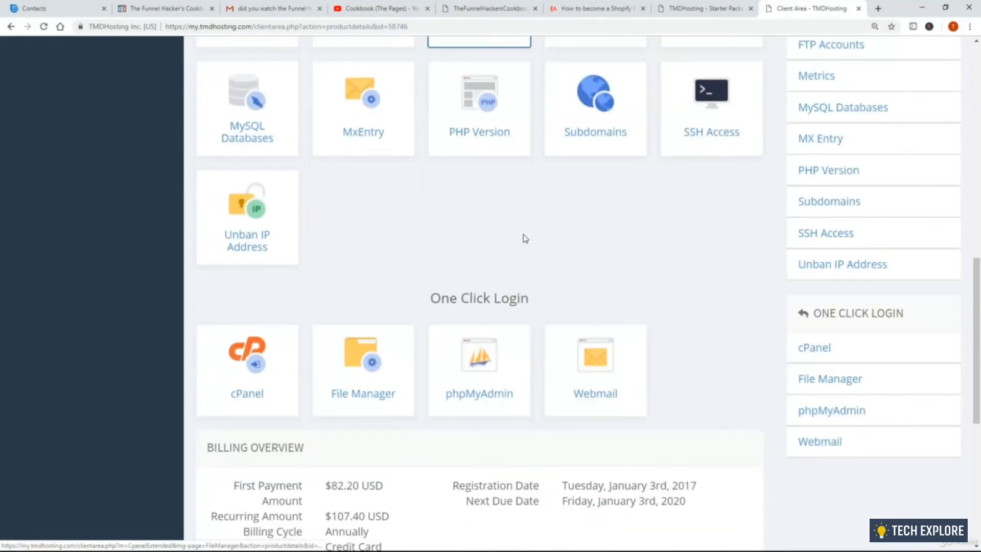
scroll(525, 241, "down", 3)
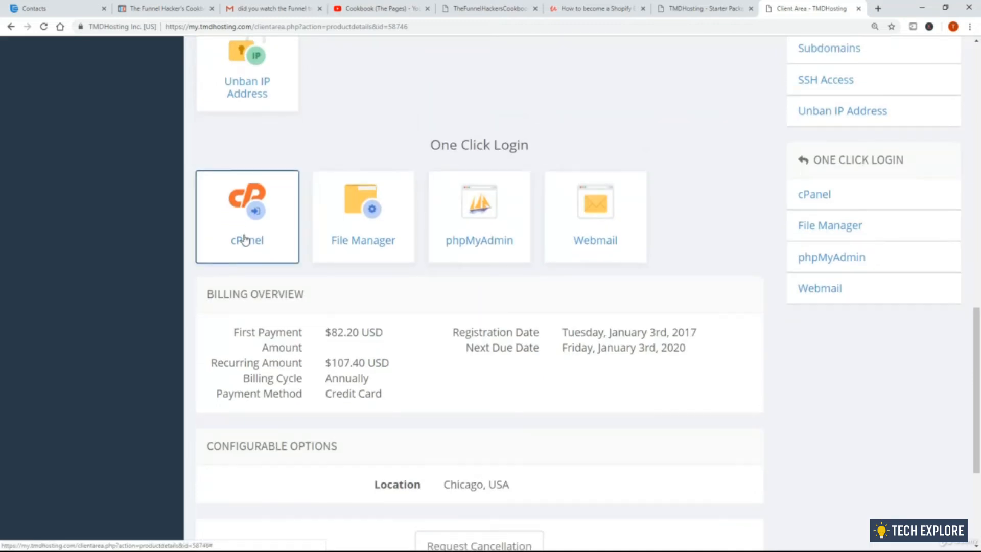
left_click(244, 240)
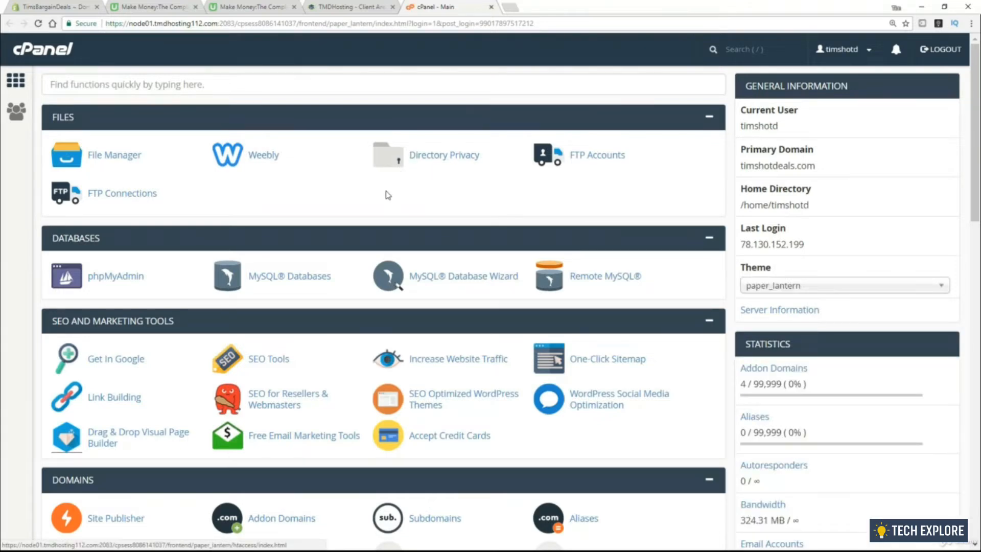
Open cPanel's Email Accounts page and its Add Email Account form
scroll(388, 189, "down", 3)
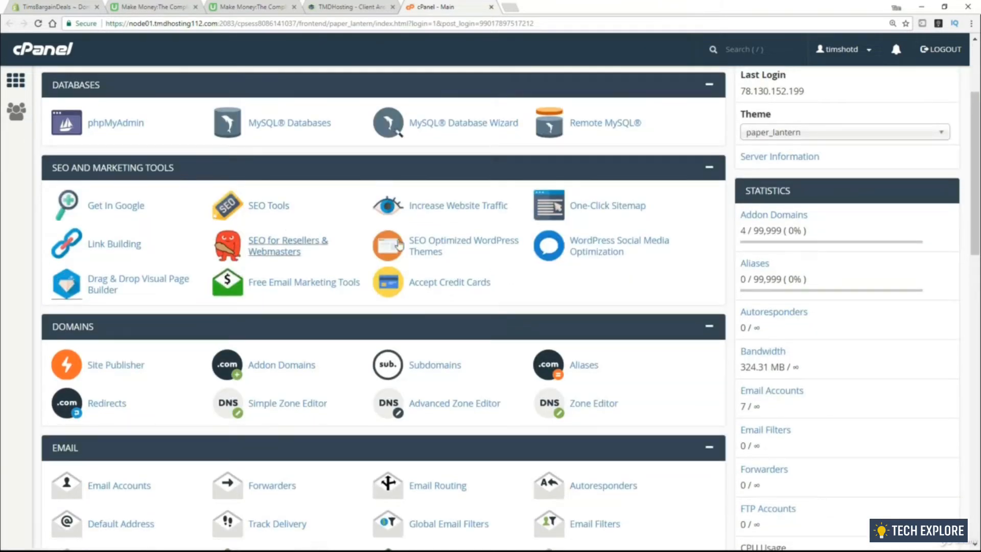
scroll(309, 229, "down", 2)
scroll(308, 229, "down", 5)
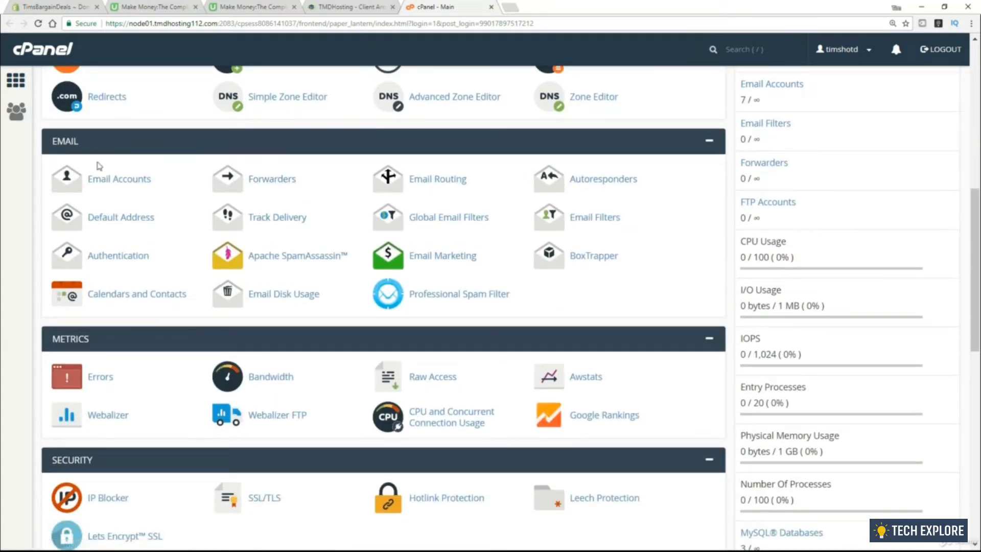
left_click(125, 183)
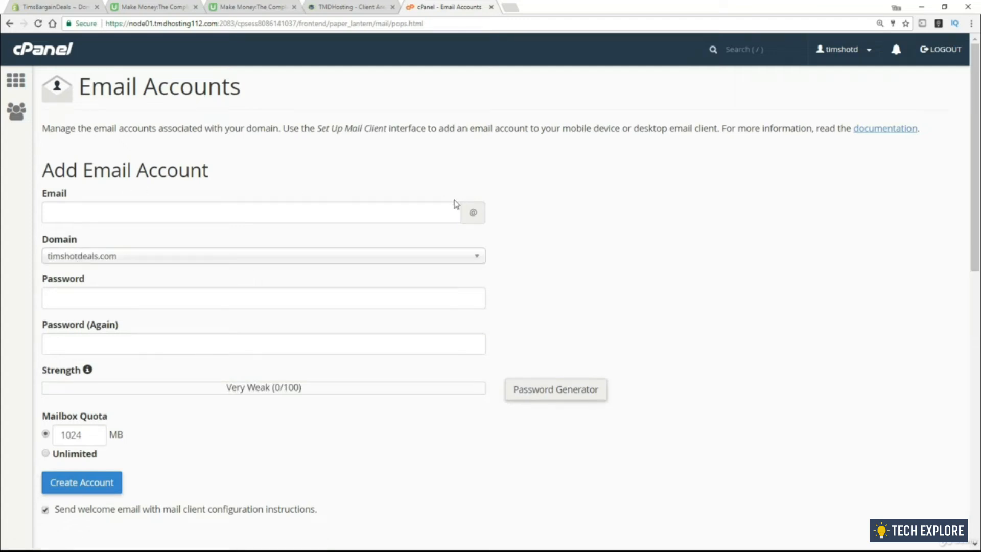
left_click(576, 207)
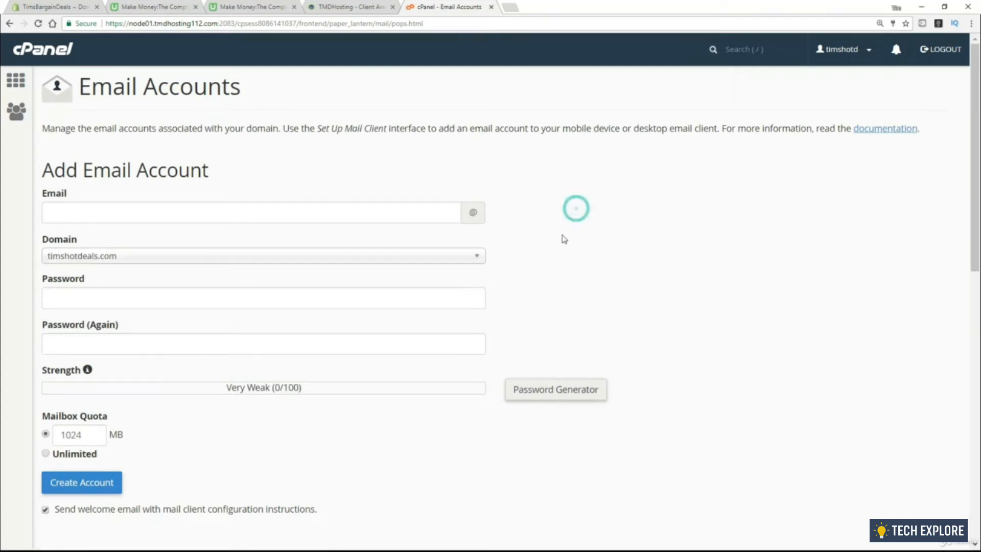
left_click(409, 255)
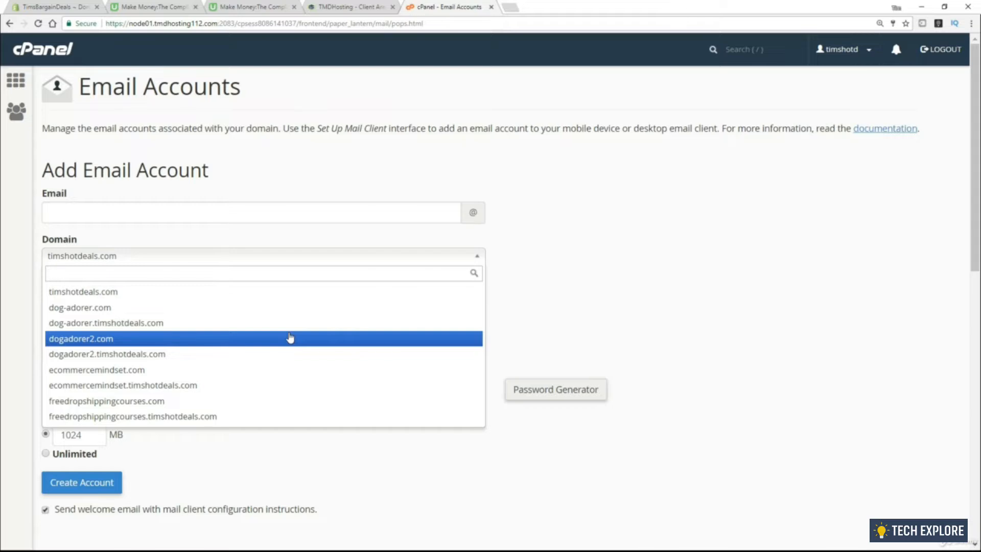
left_click(289, 337)
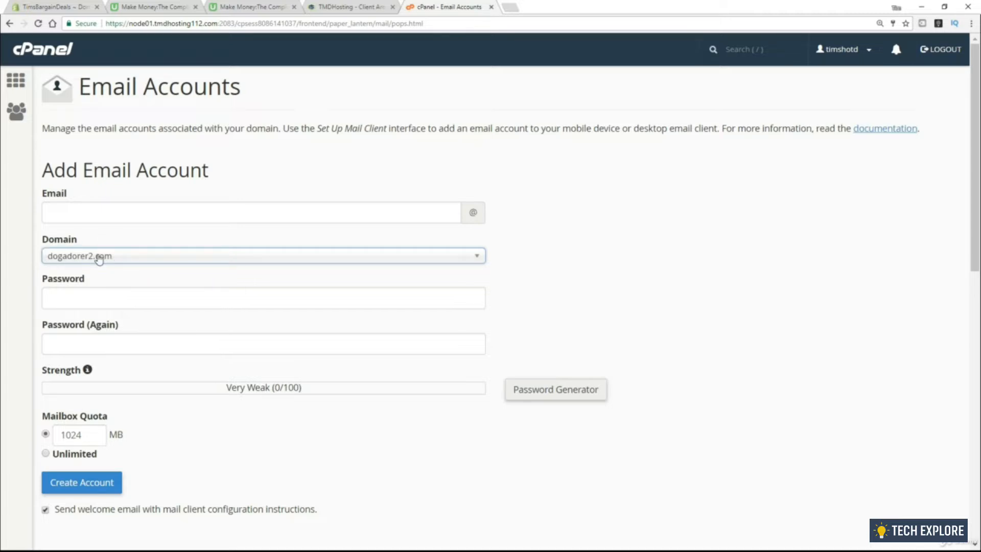
key("ctrl+l")
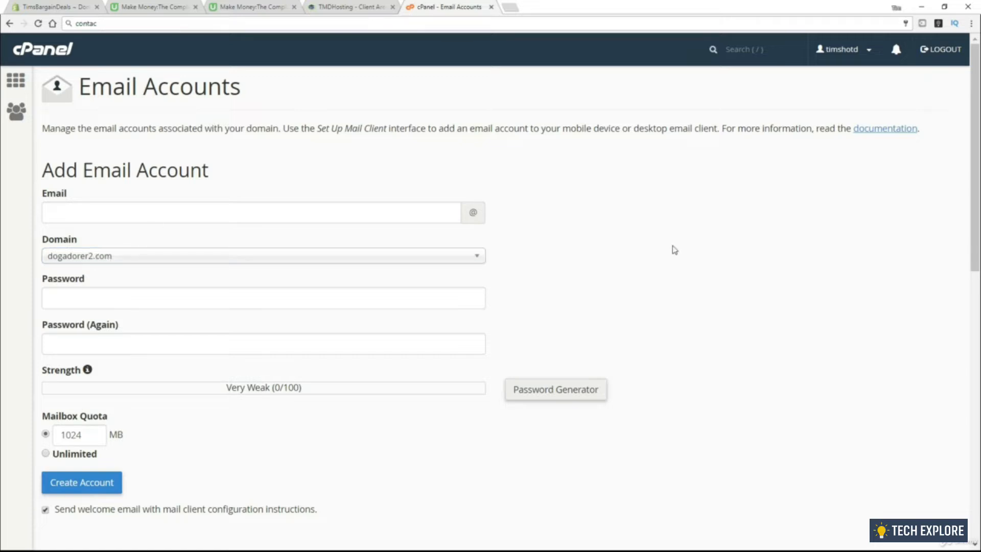
left_click(320, 212)
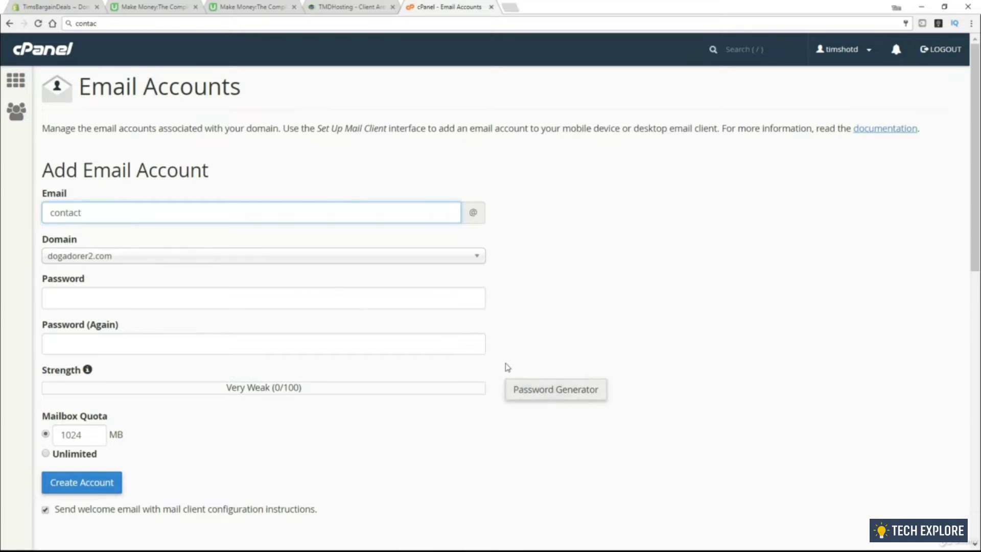
Generate a very strong password, copy it, and apply it to the account
left_click(557, 391)
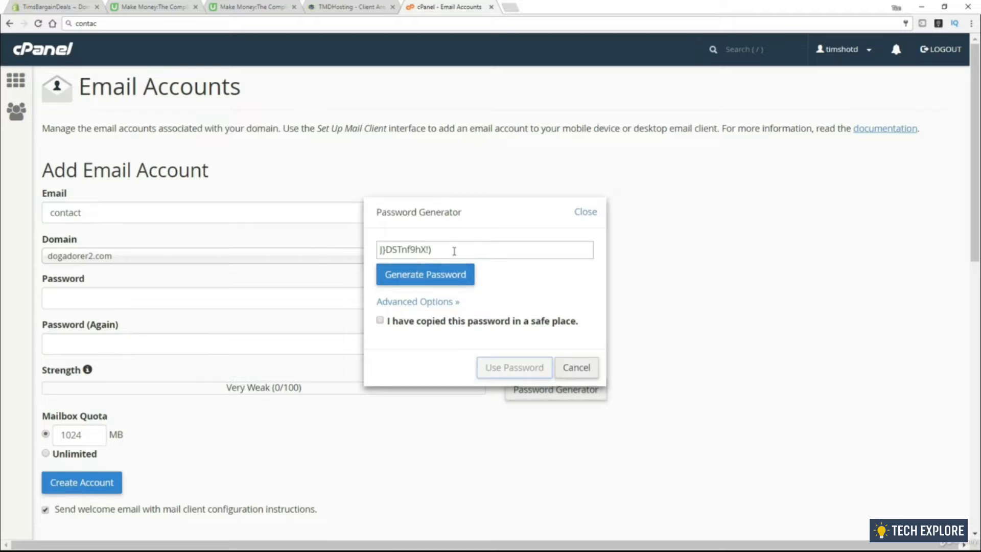
left_click_drag(453, 250, 364, 255)
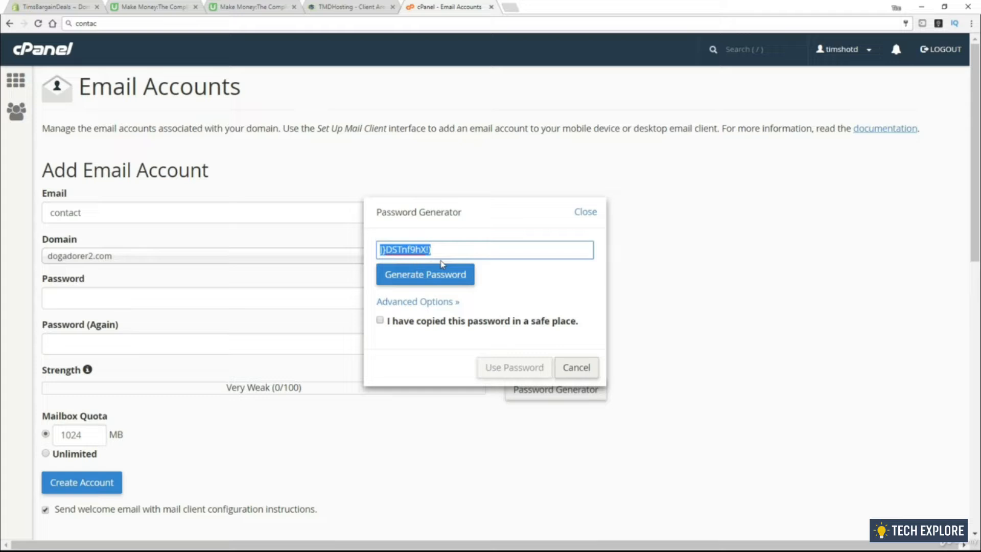
left_click(380, 322)
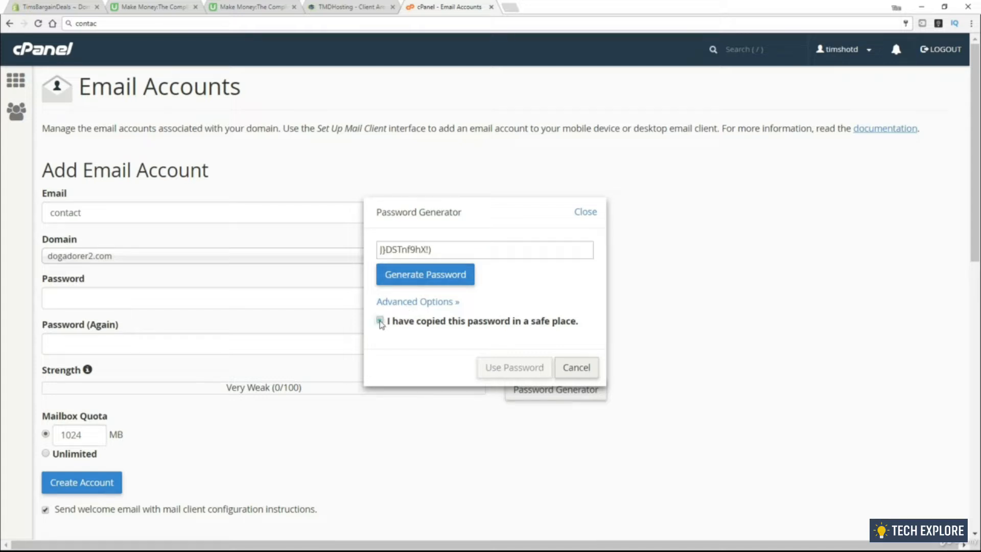
triple_click(449, 254)
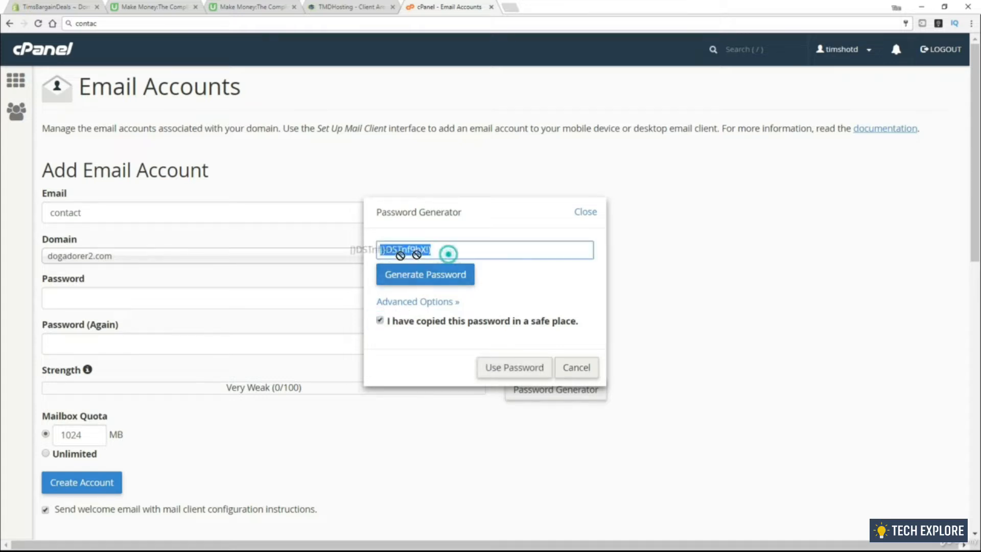
left_click(513, 372)
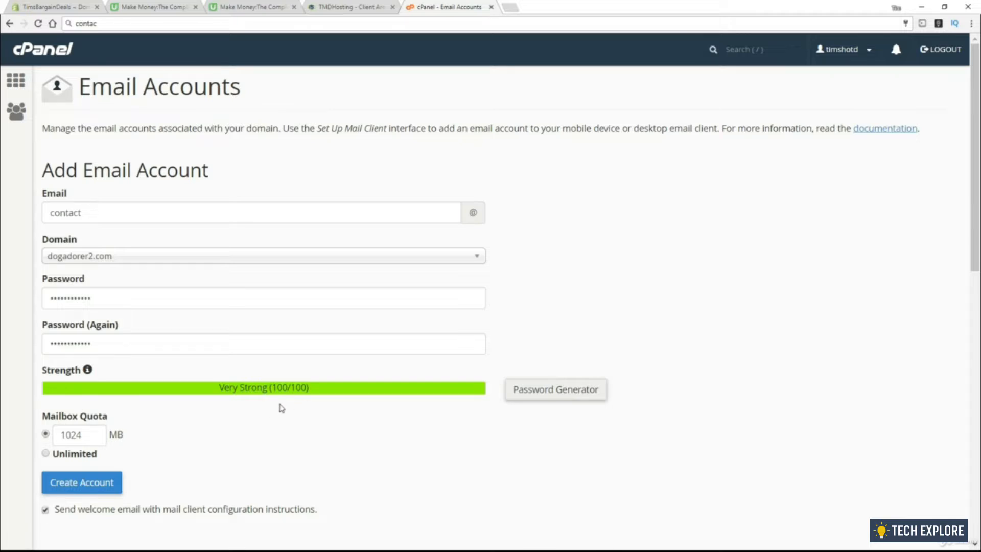
Create the contact email account and copy its new address
scroll(288, 399, "down", 1)
scroll(103, 416, "down", 1)
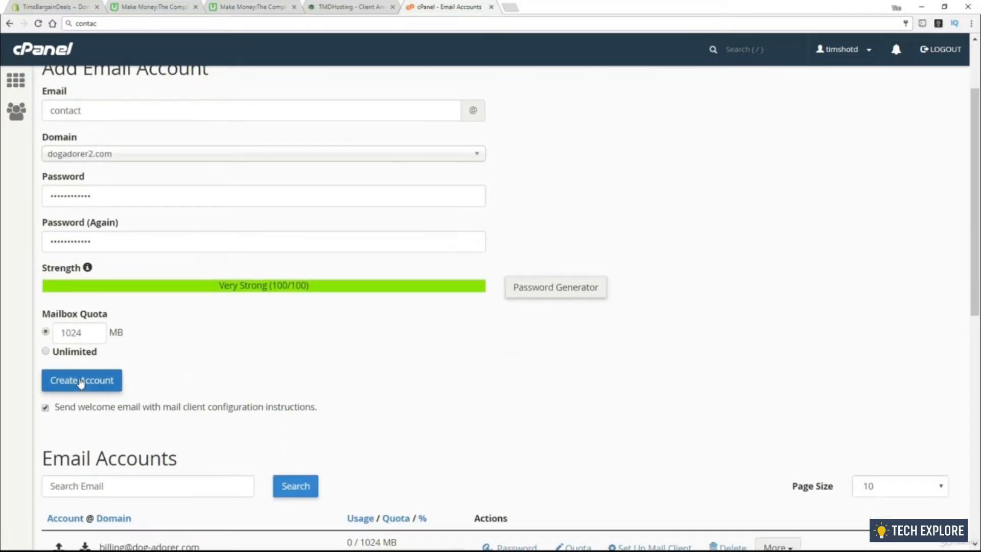
left_click(82, 381)
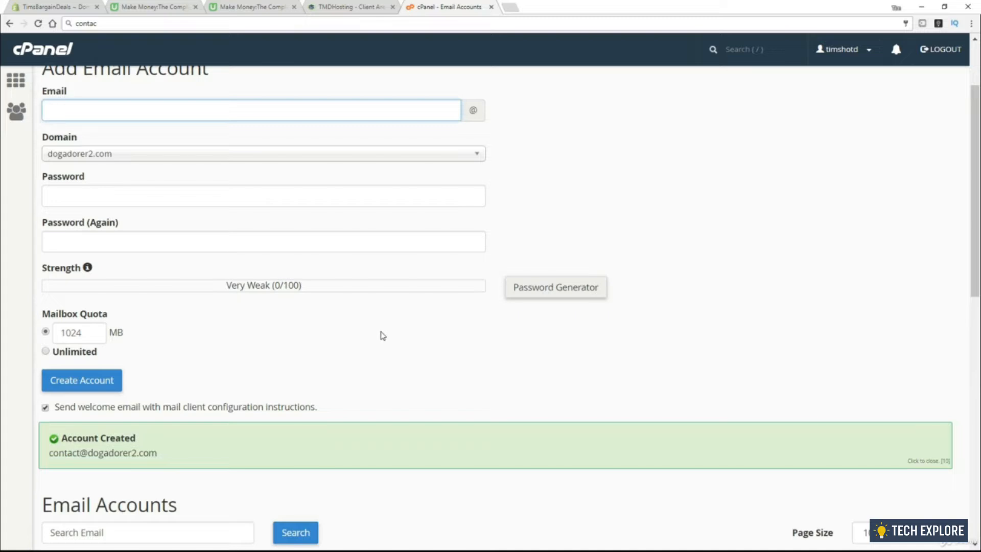
scroll(160, 457, "down", 2)
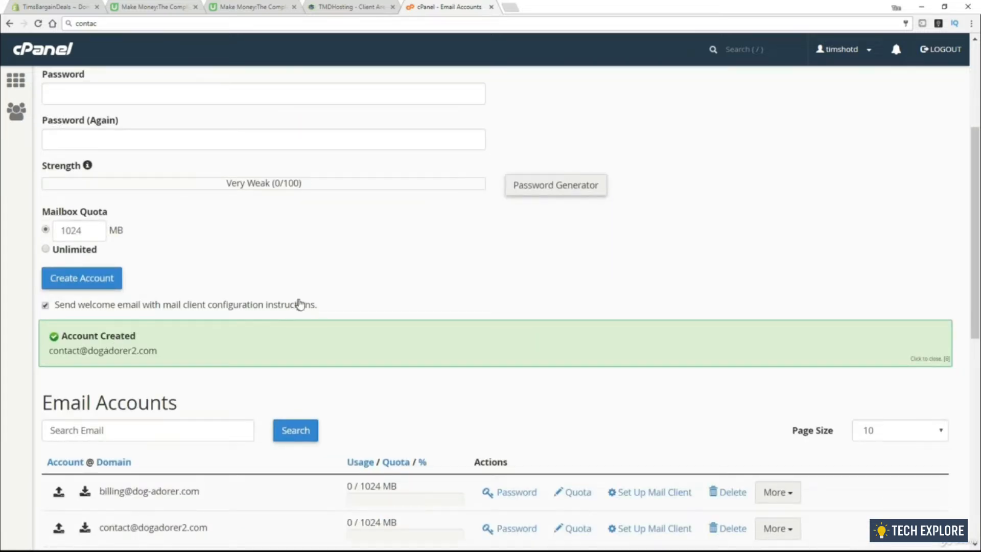
scroll(301, 304, "down", 4)
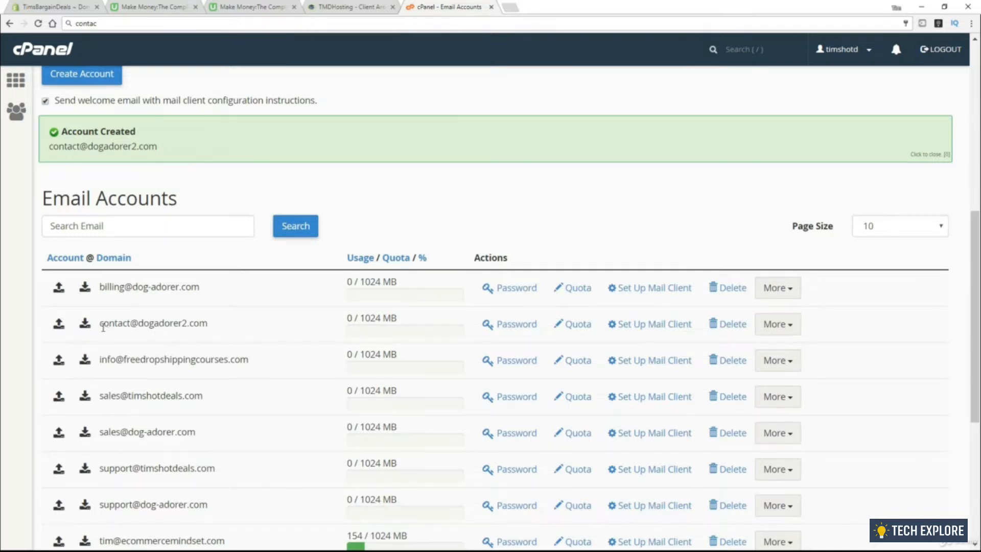
left_click_drag(103, 277, 210, 277)
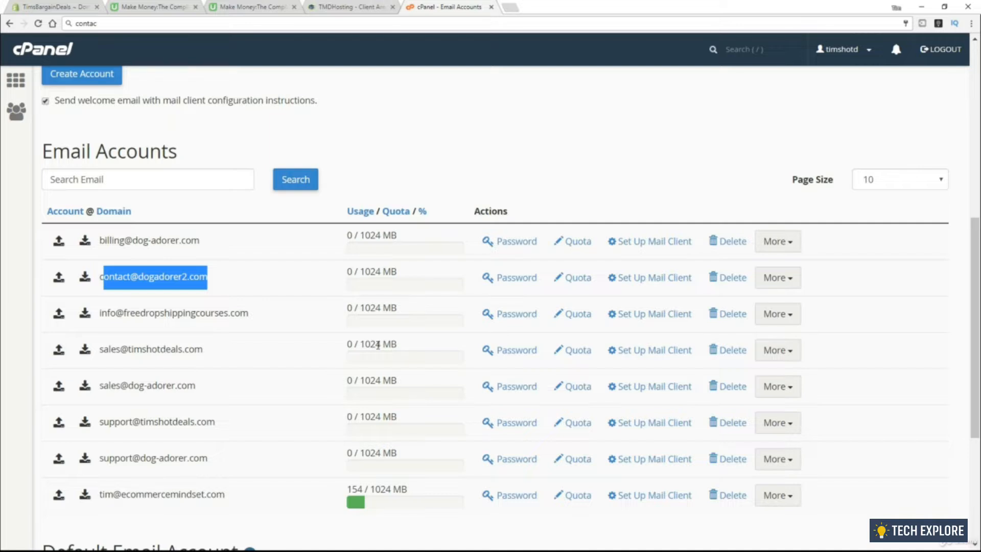
scroll(378, 345, "up", 8)
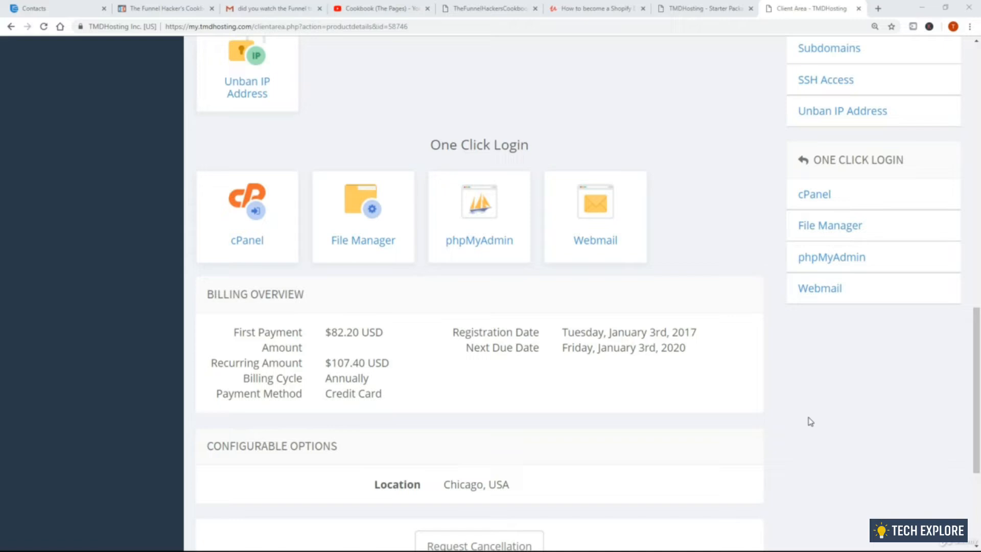
Open Webmail from One Click Login and sign in with the contact mailbox's address and pasted password
left_click(229, 203)
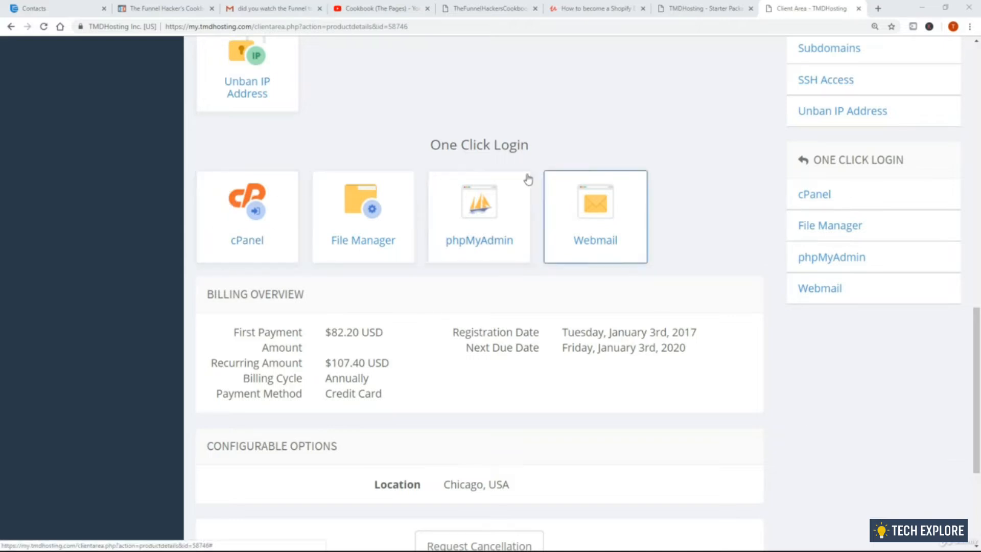
left_click(606, 225)
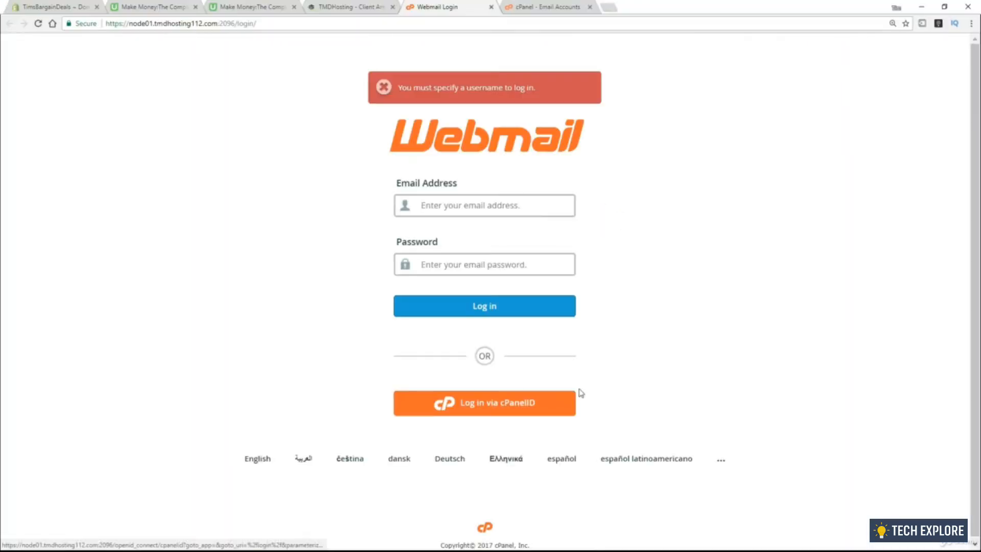
left_click(504, 208)
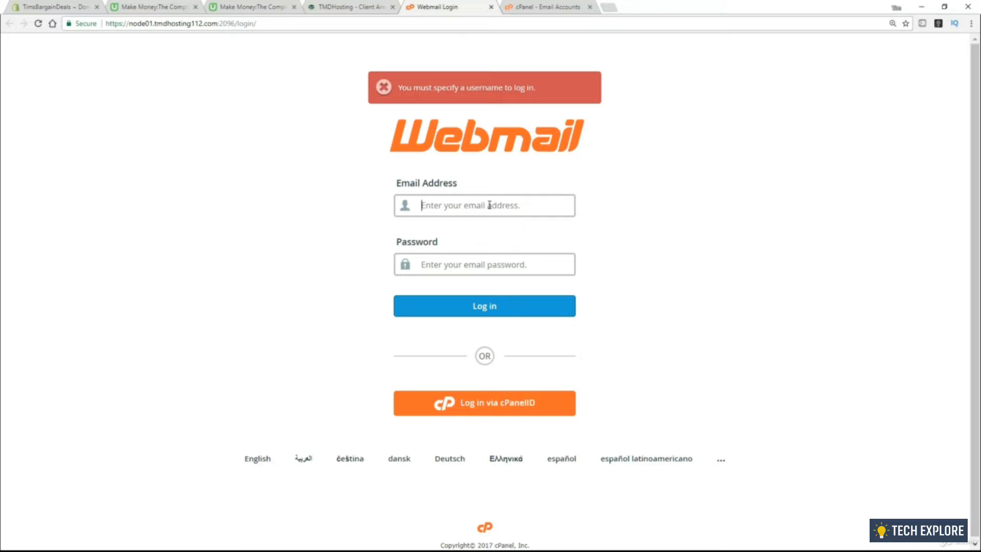
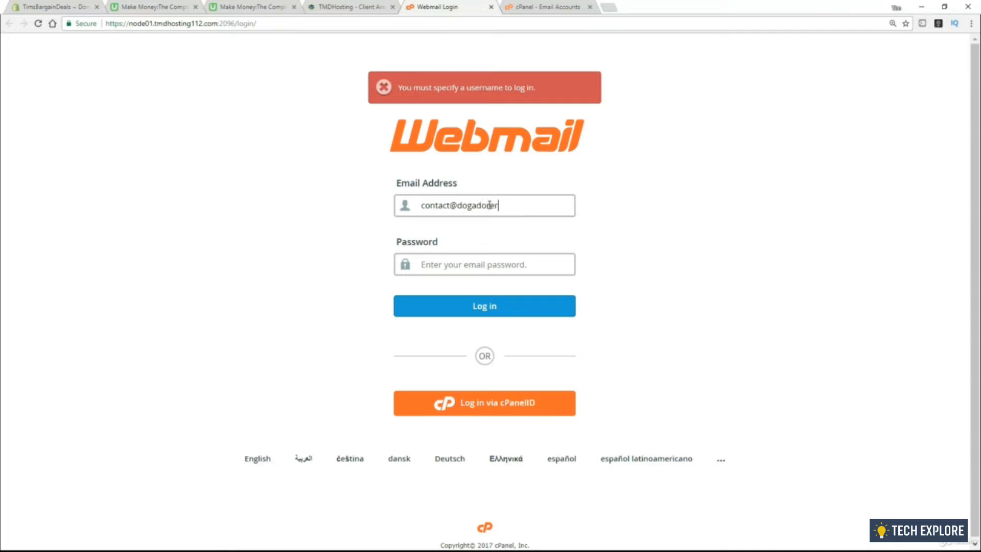
key("Tab")
key("ctrl+v")
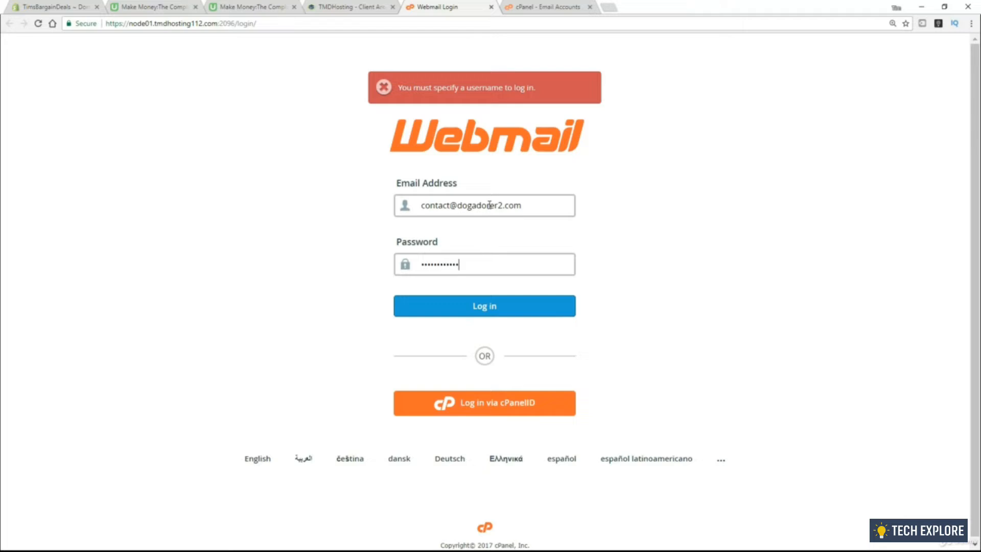
left_click(500, 313)
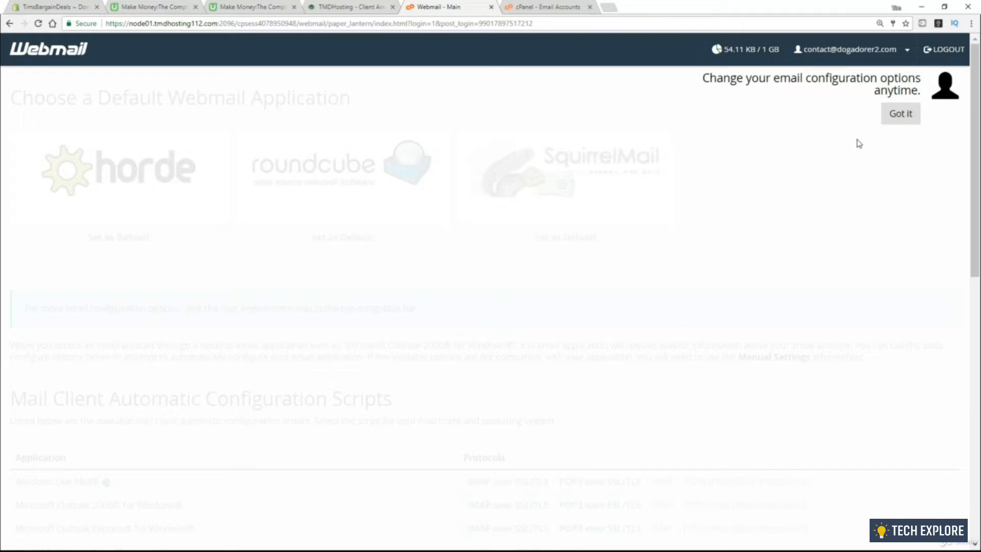
Dismiss the configuration tip, open the mailbox in Roundcube, and start then discard a new email
left_click(910, 118)
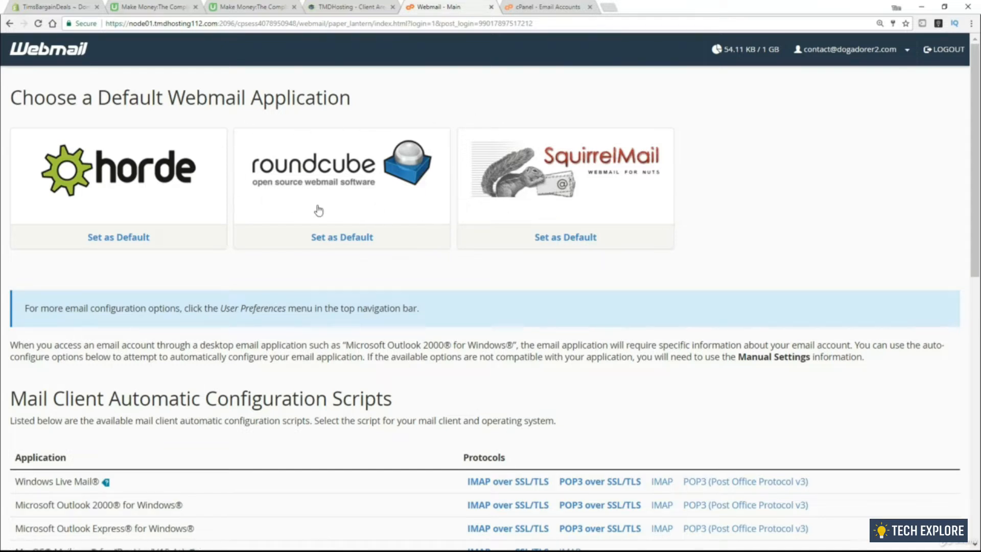
left_click(362, 215)
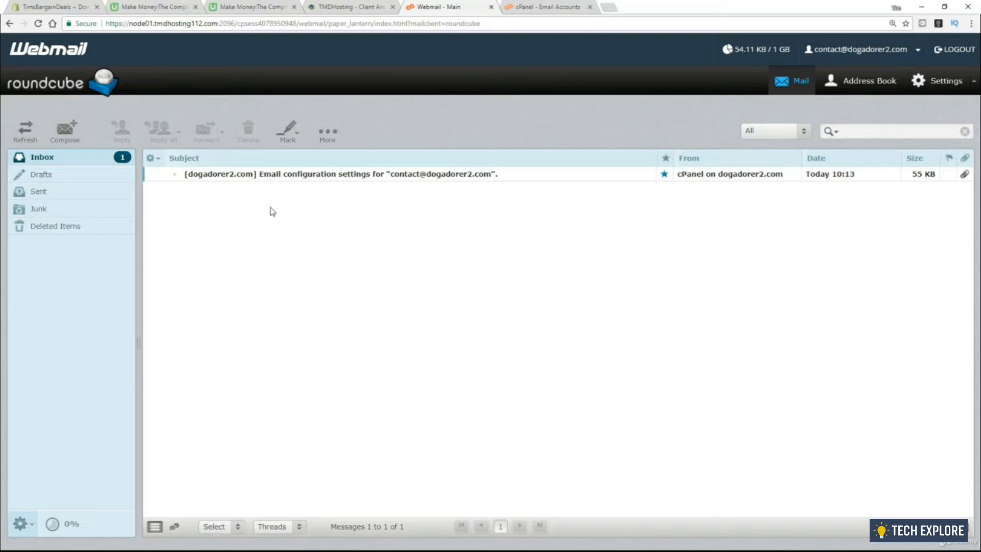
left_click(64, 134)
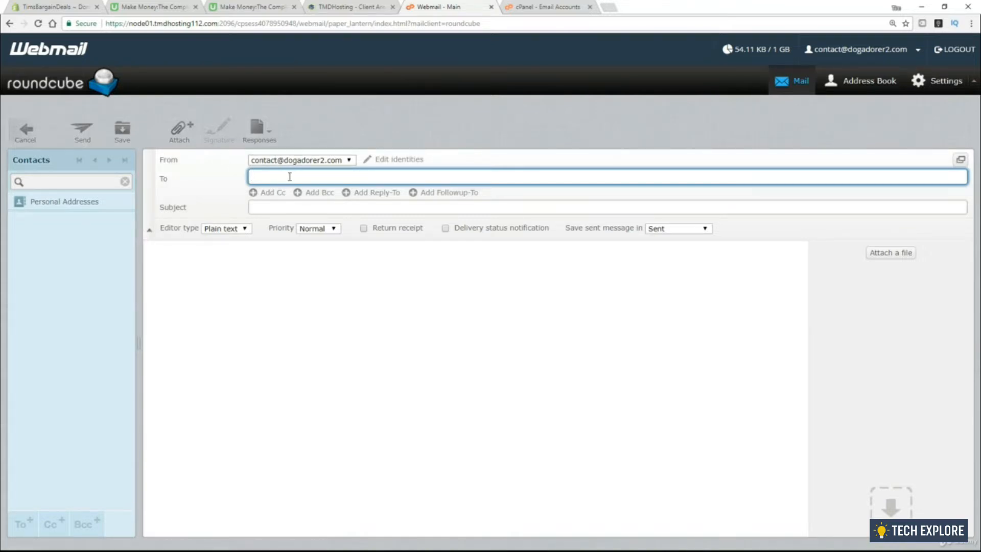
left_click(25, 131)
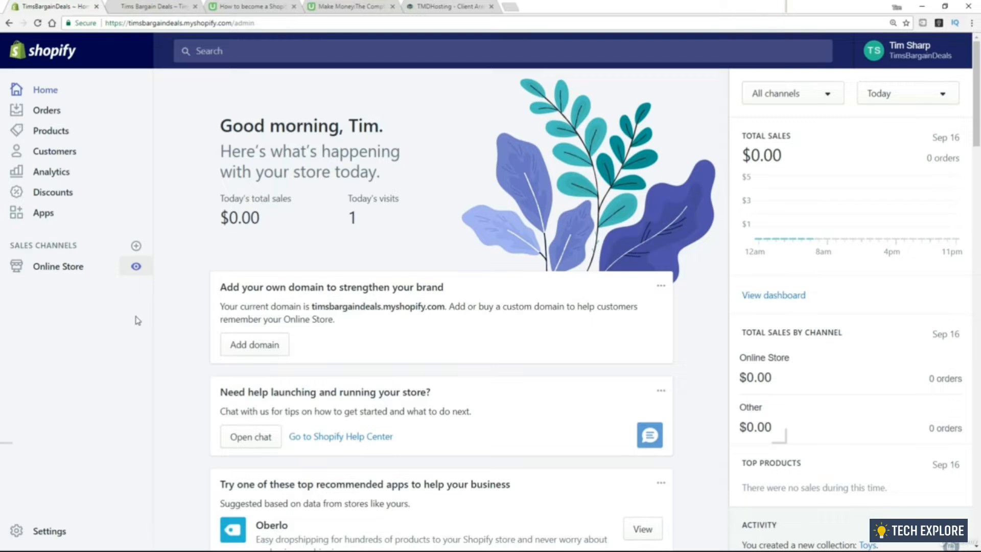
left_click(154, 7)
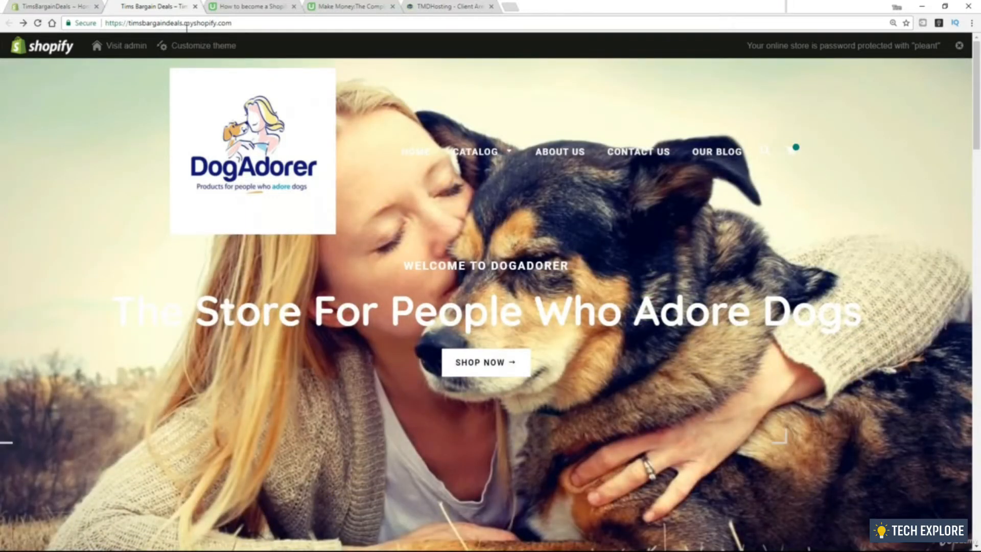
left_click_drag(245, 23, 93, 22)
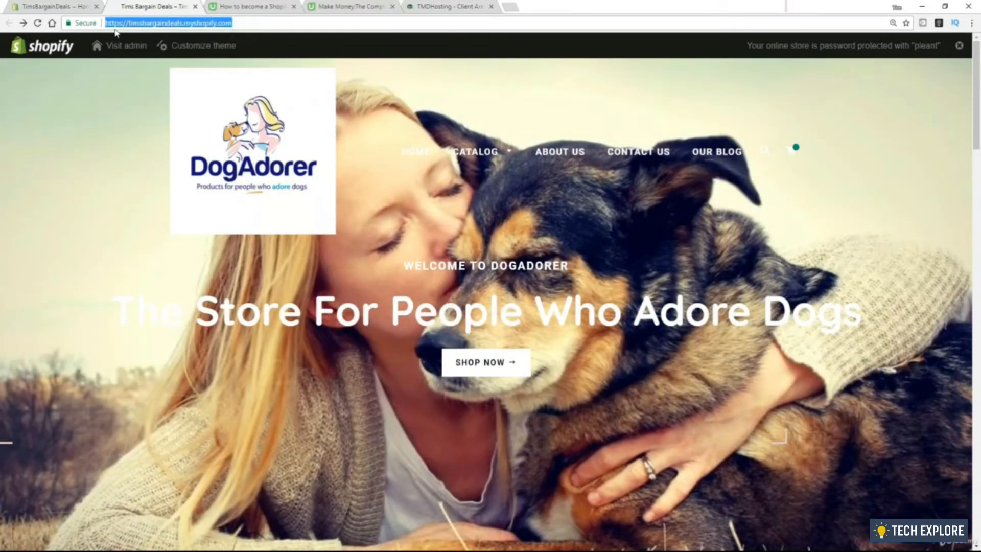
type("www.")
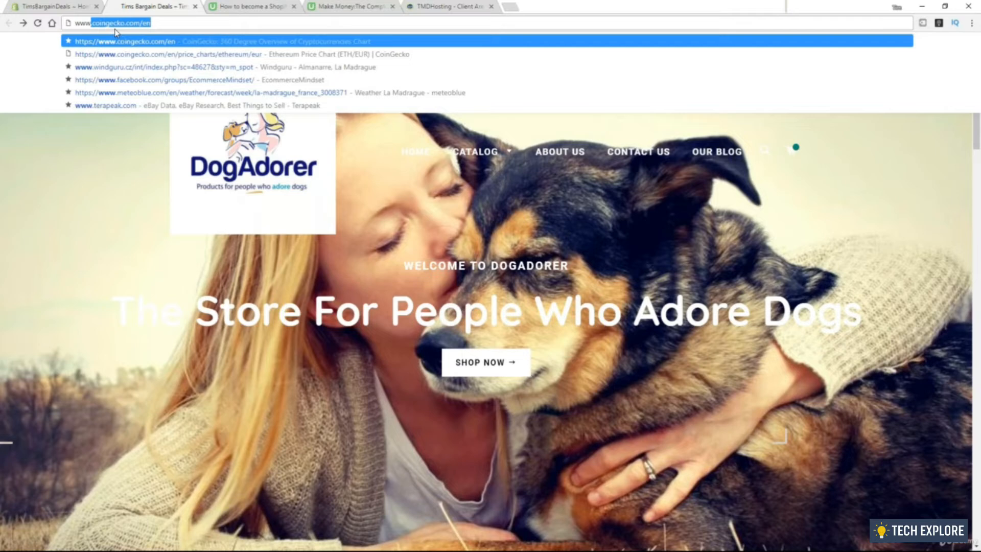
type("dogadorer2.com")
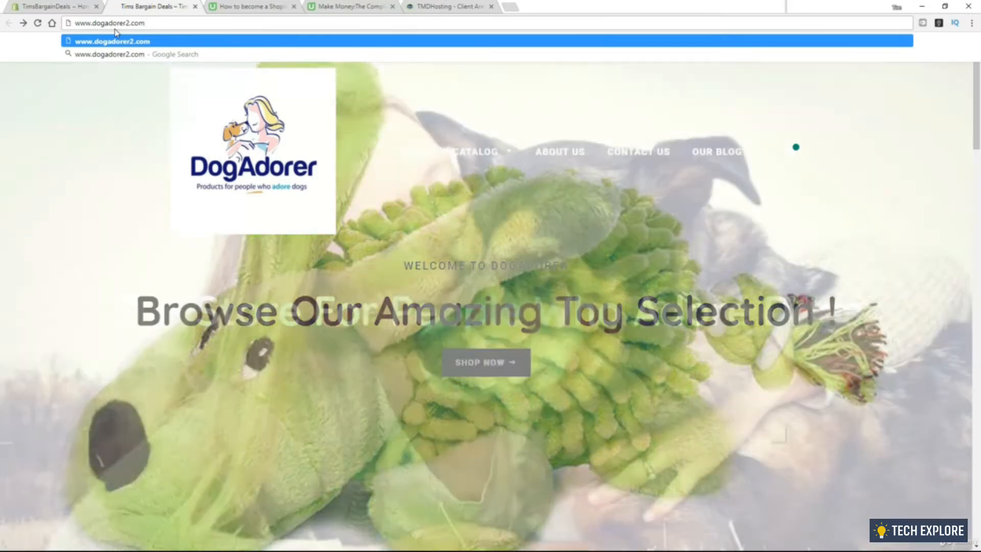
key("Return")
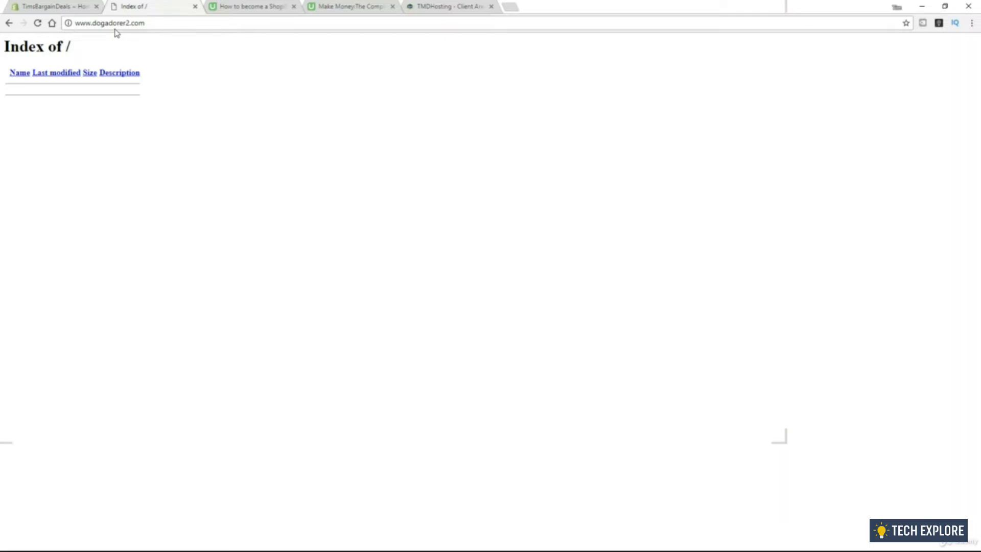
left_click(53, 10)
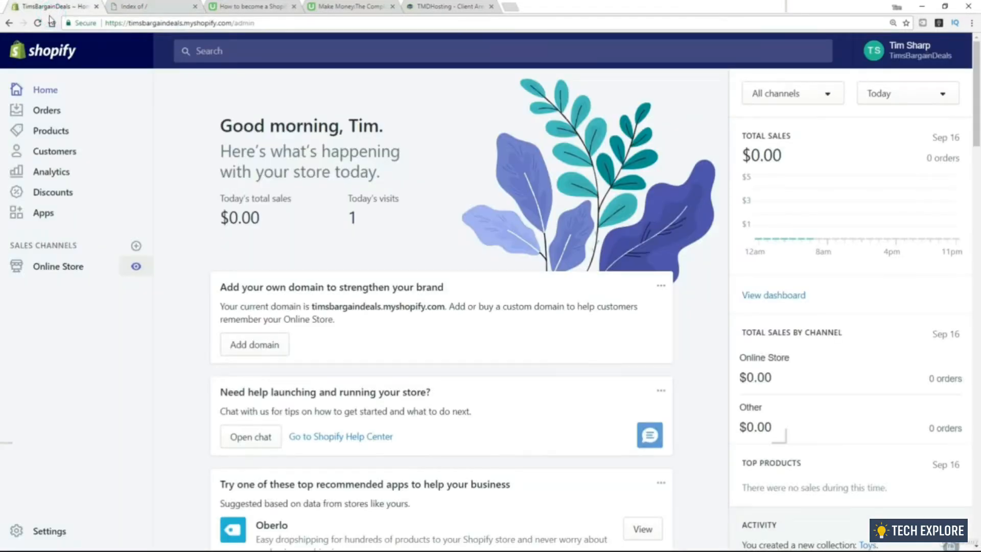
left_click(70, 273)
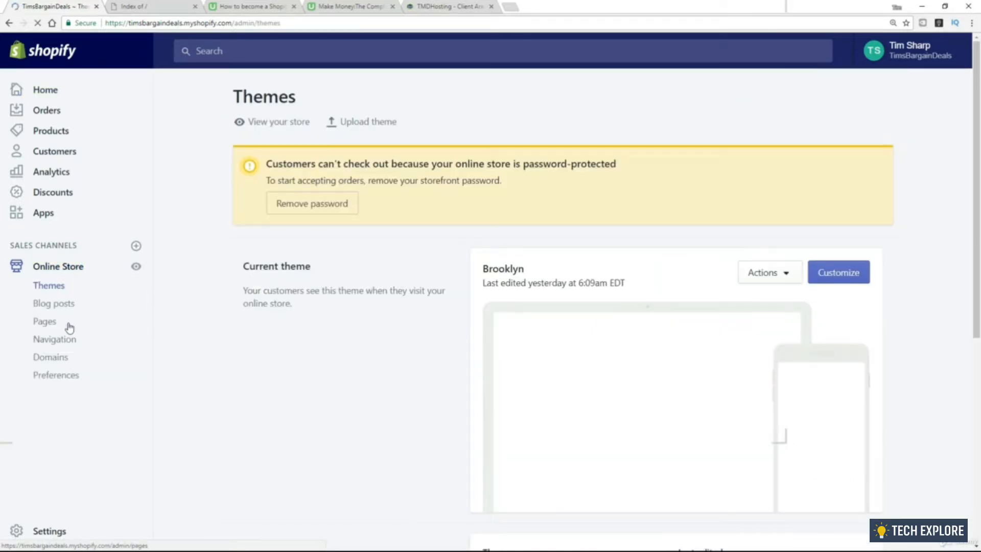
Enter dogadorer2.com as the existing domain to connect and open its step-by-step connection guide
left_click(56, 359)
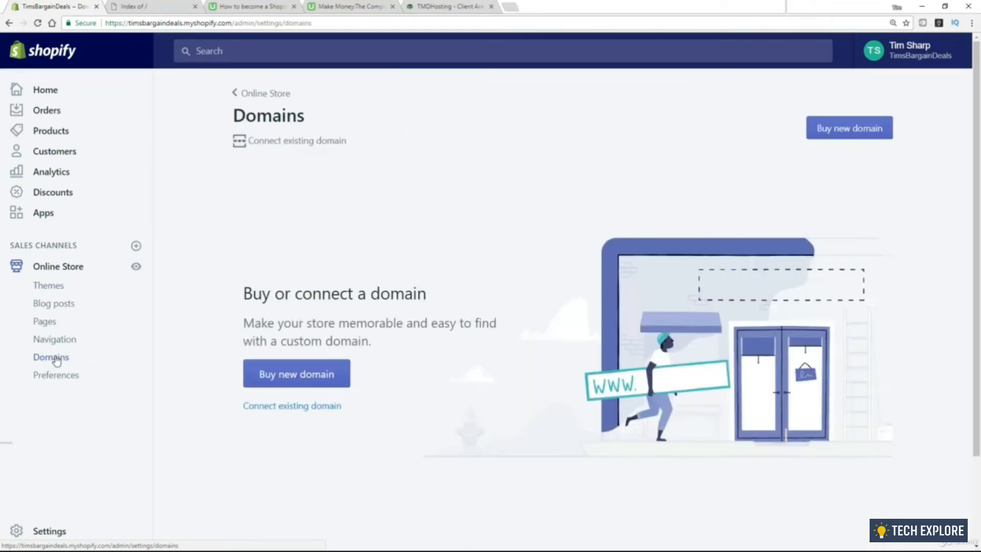
left_click(283, 411)
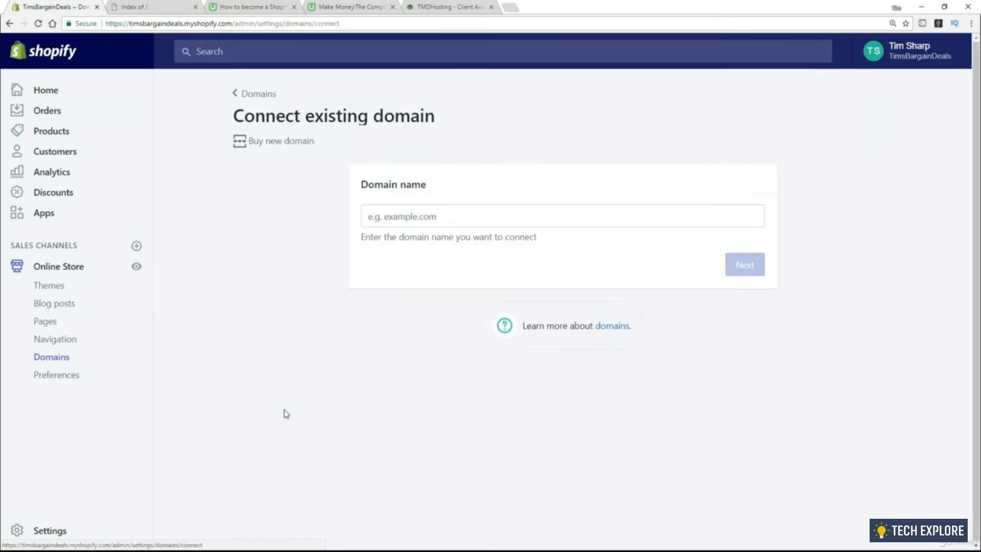
left_click(370, 216)
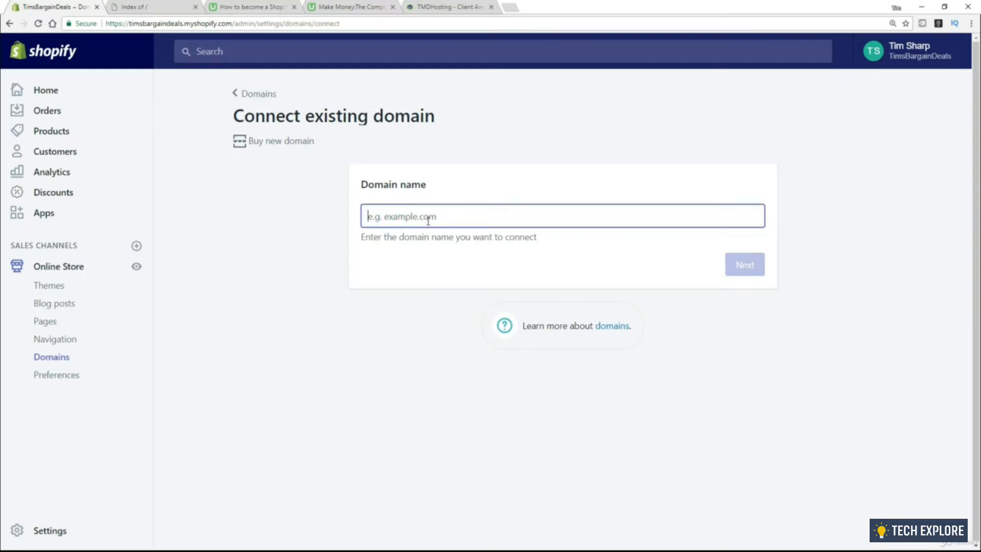
type("do")
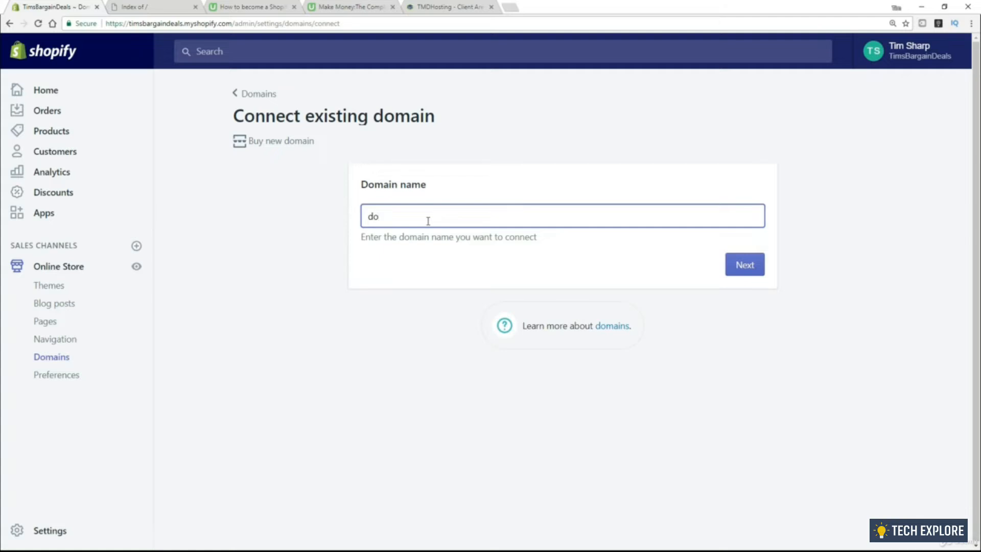
type("gadorer2.com")
left_click(748, 268)
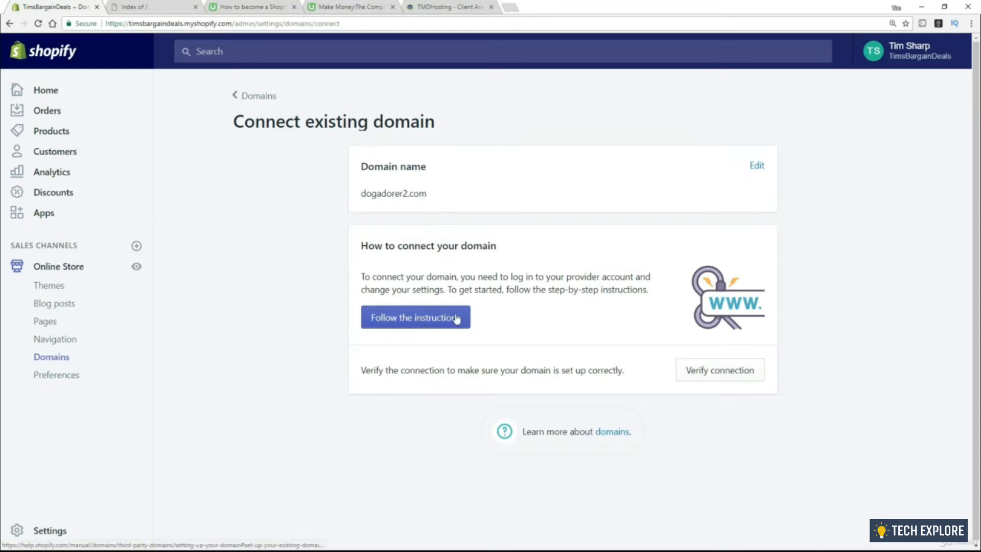
left_click(400, 327)
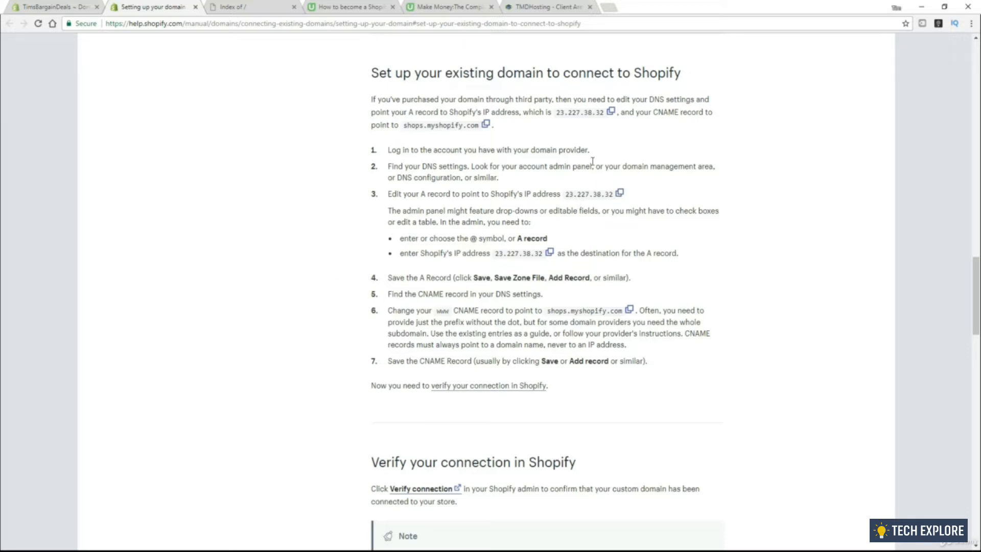
Copy Shopify's IP address 23.227.38.32 from the help guide
left_click_drag(557, 114, 606, 115)
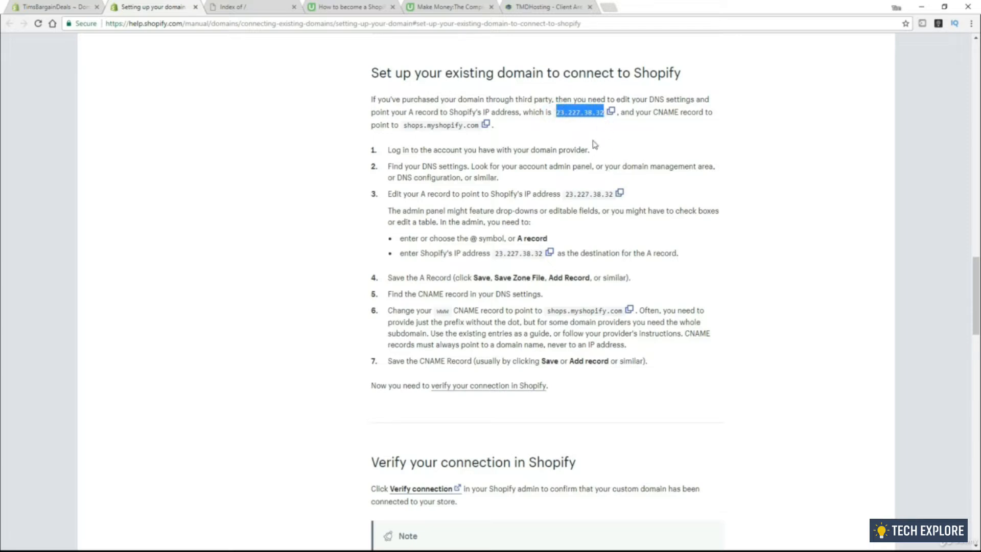
left_click(612, 115)
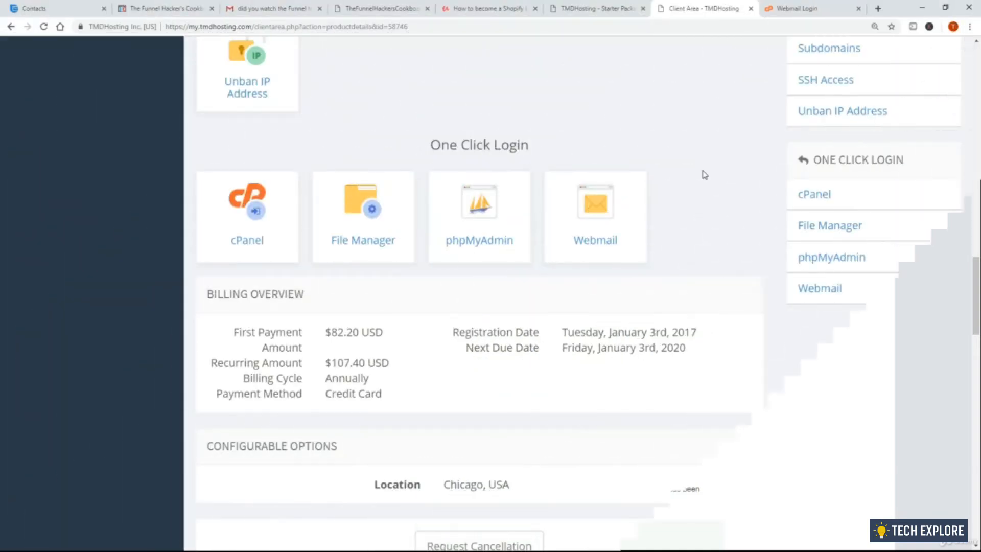
Log in to cPanel through the TMDHosting One Click Login
left_click(270, 225)
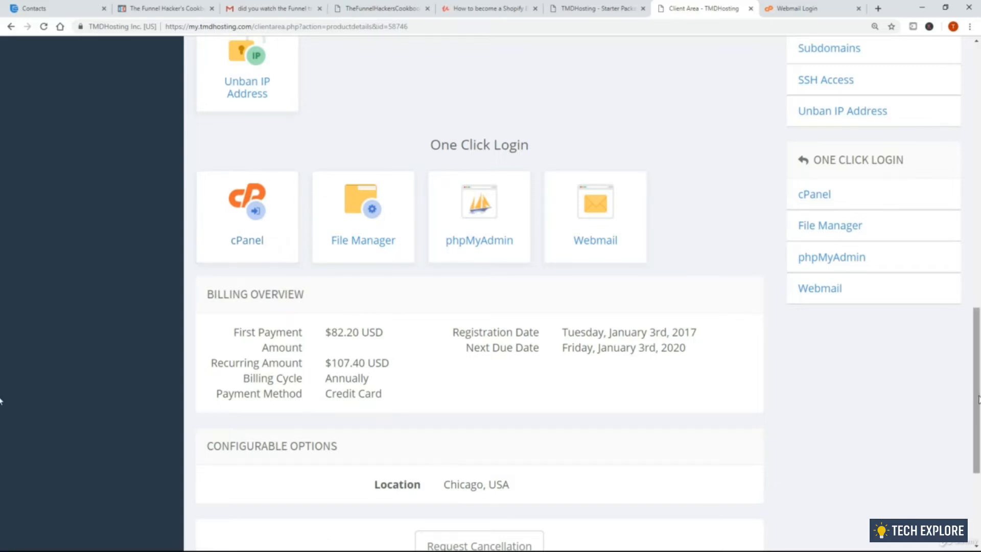
scroll(0, 306, "up", 10)
scroll(0, 217, "up", 6)
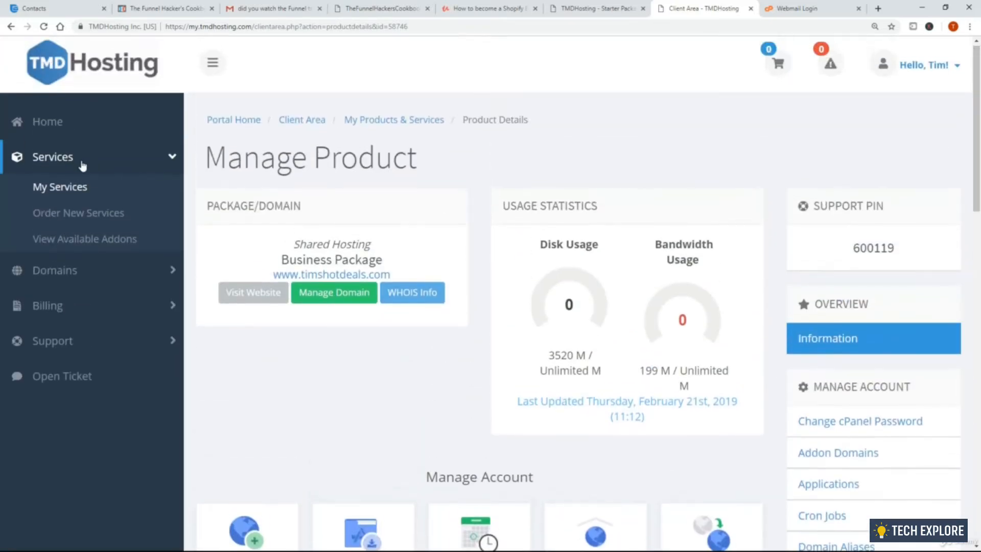
scroll(148, 210, "down", 15)
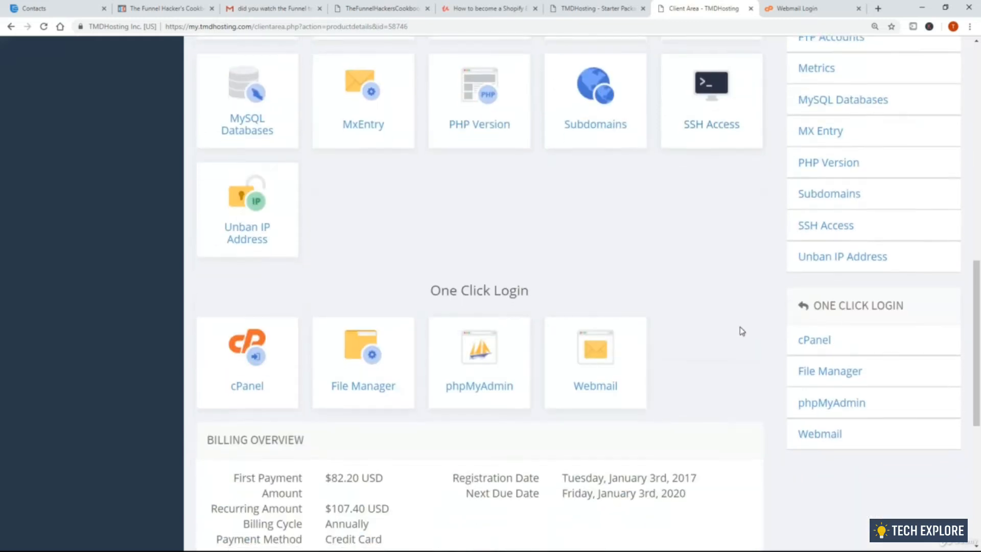
left_click(259, 193)
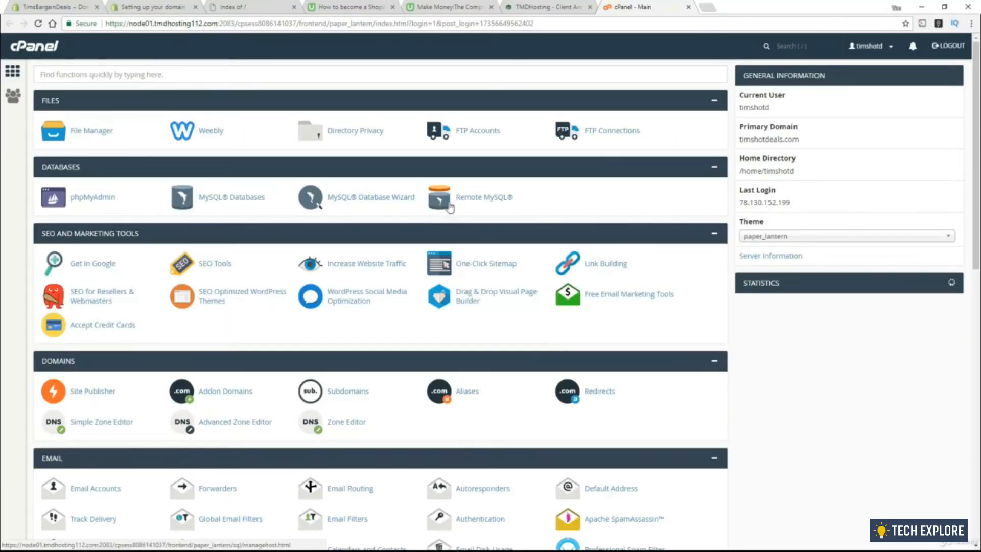
scroll(351, 224, "down", 4)
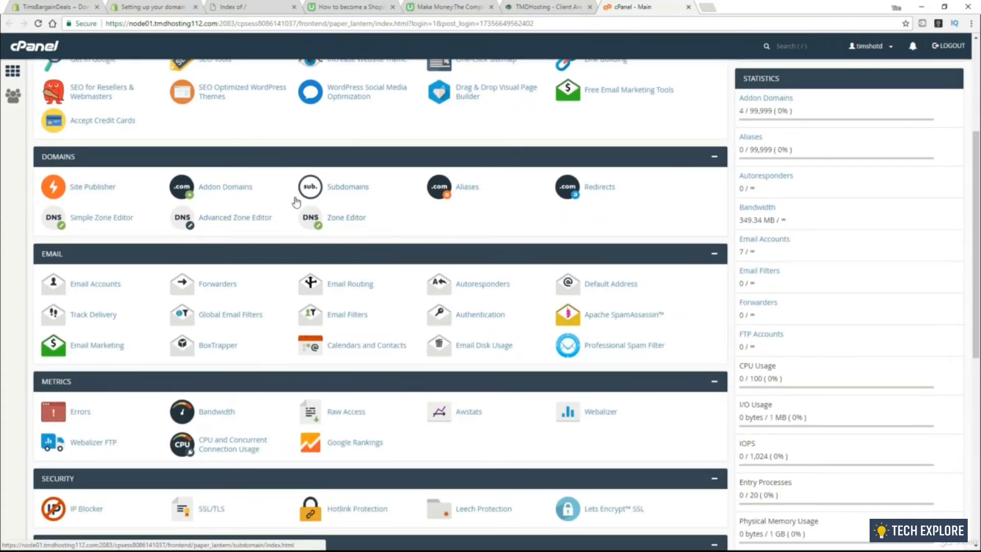
Open the Zone Editor, zoom the page two steps, and open dogadorer2.com's DNS records
left_click(345, 220)
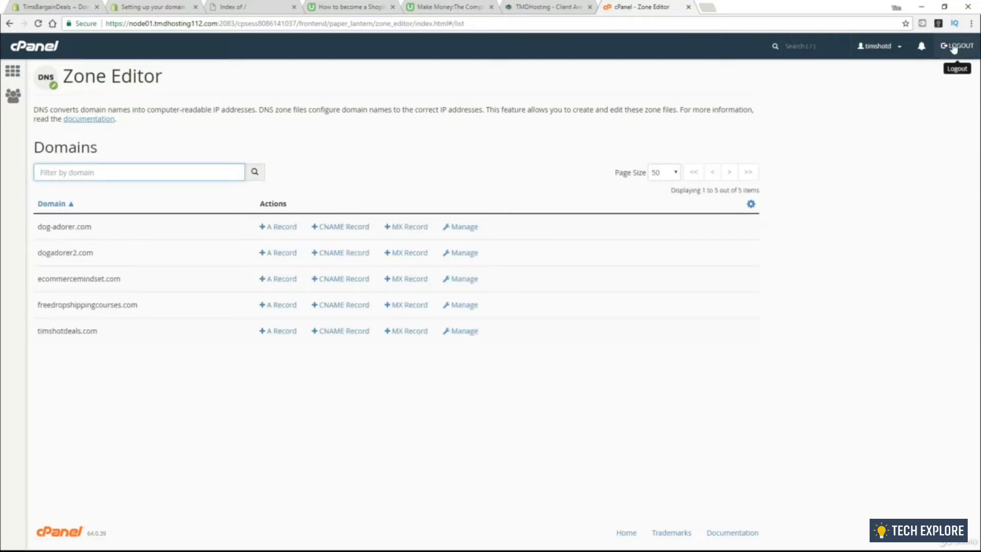
left_click(972, 24)
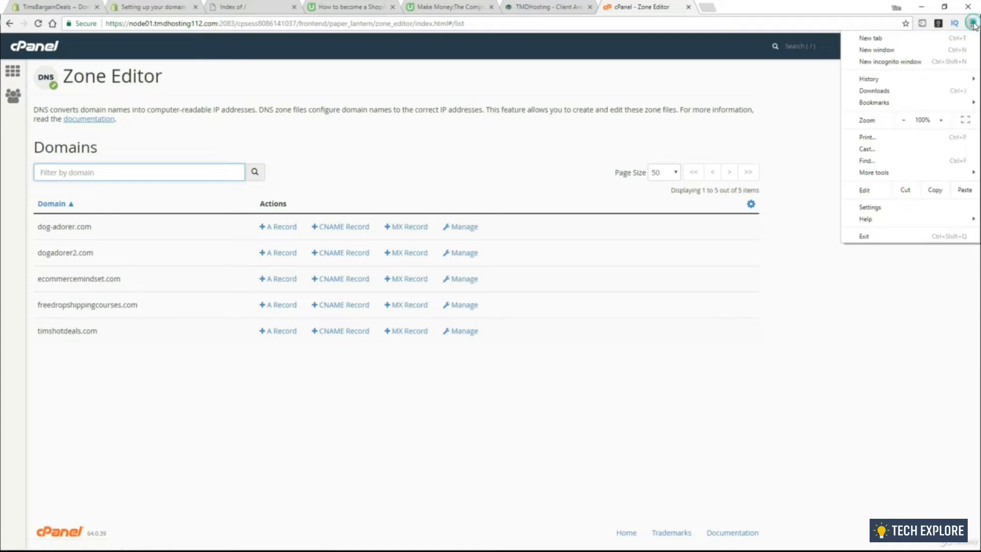
left_click(945, 121)
left_click(945, 121)
left_click(554, 208)
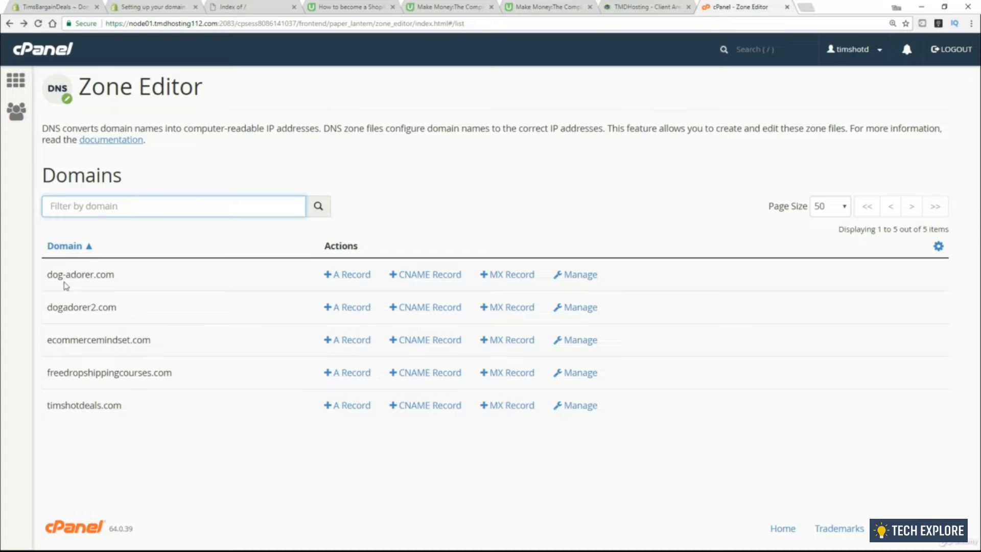
left_click_drag(48, 308, 116, 311)
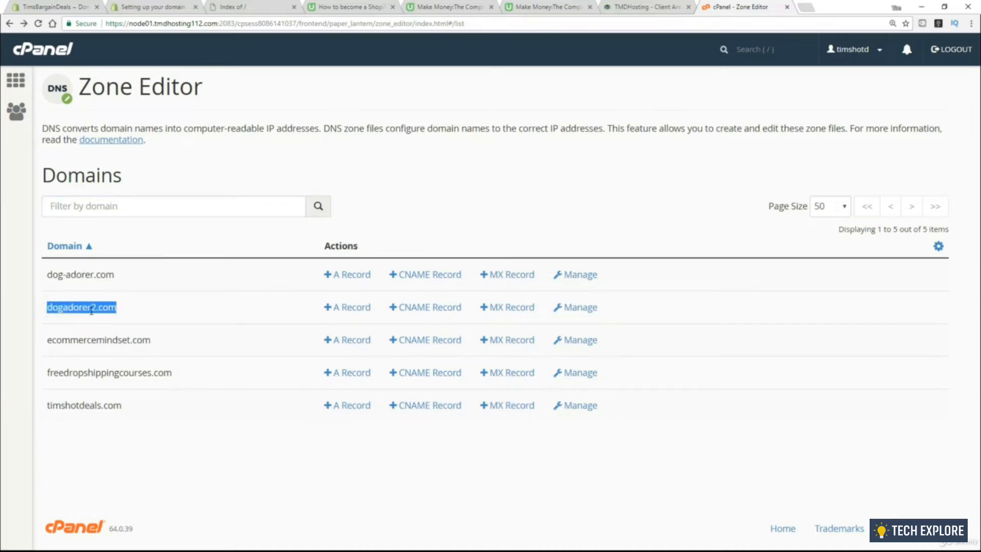
left_click(580, 307)
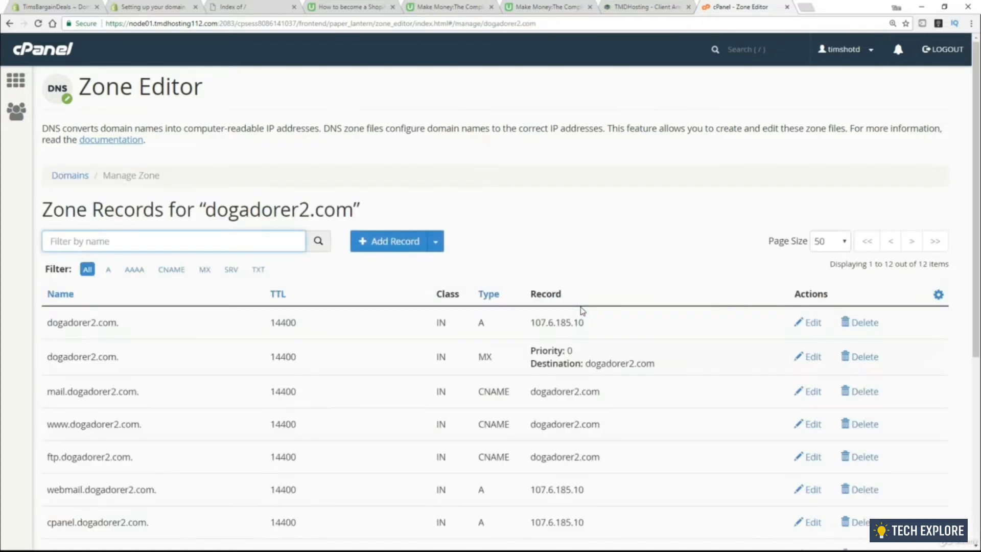
Change the root dogadorer2.com A record from 107.6.185.10 to 23.227.38.32 and save it
left_click(105, 272)
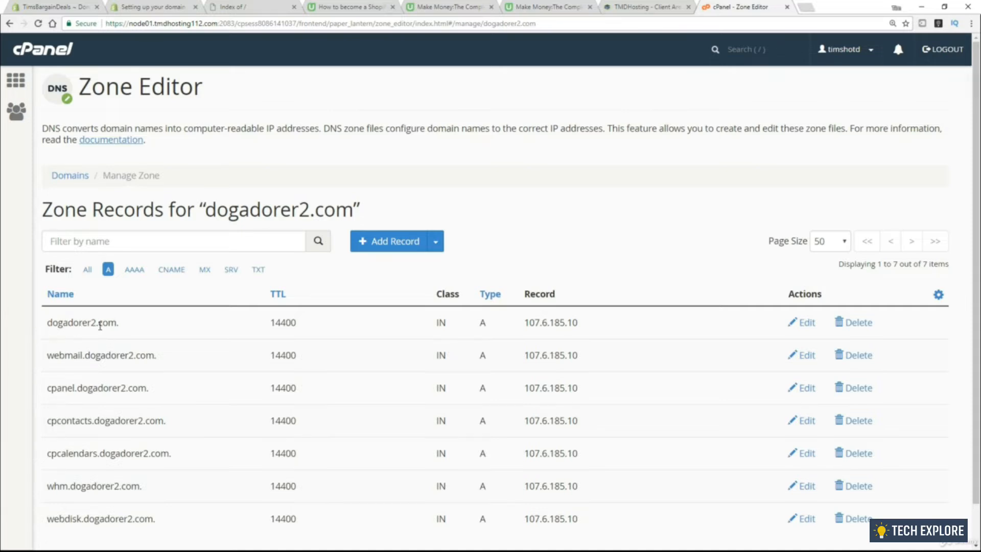
left_click(804, 324)
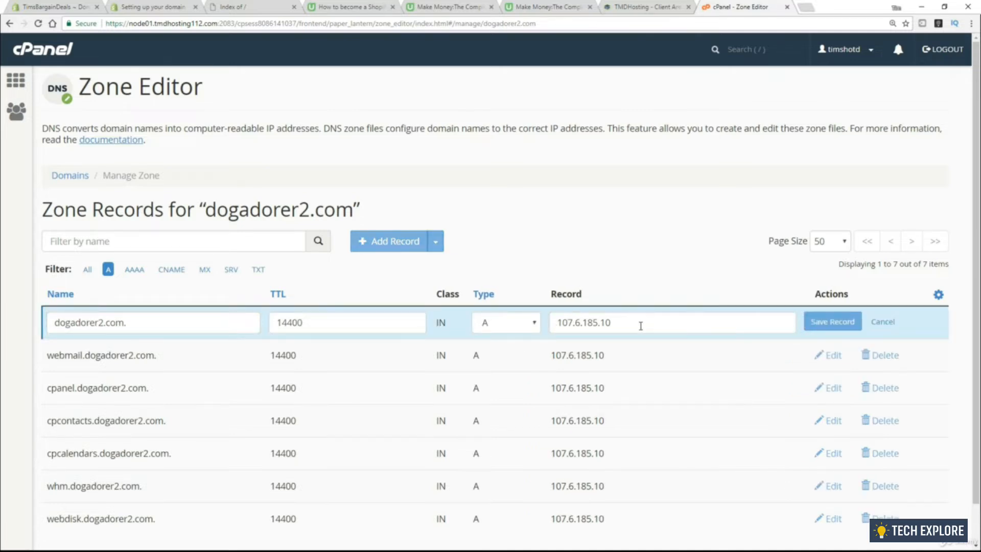
left_click_drag(641, 325, 550, 327)
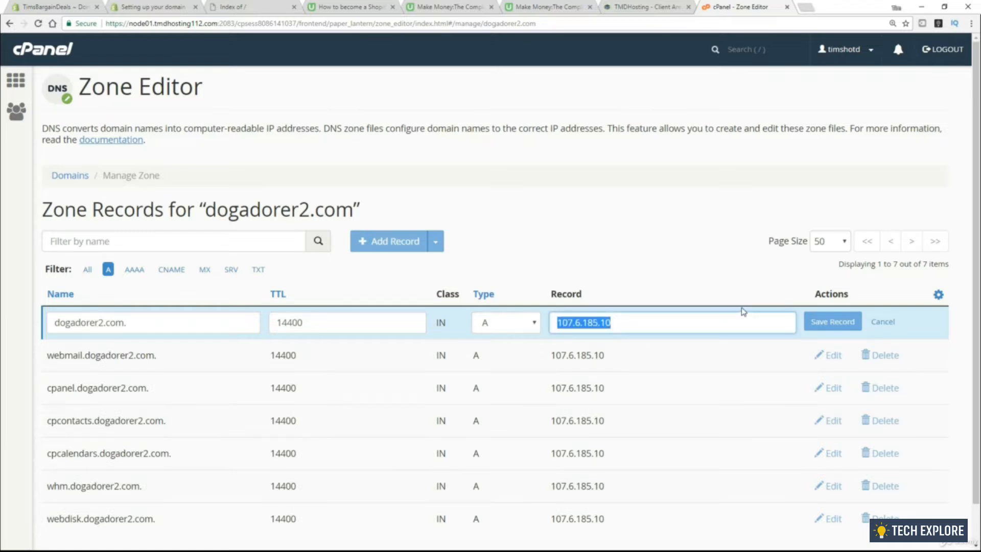
key("ctrl+v")
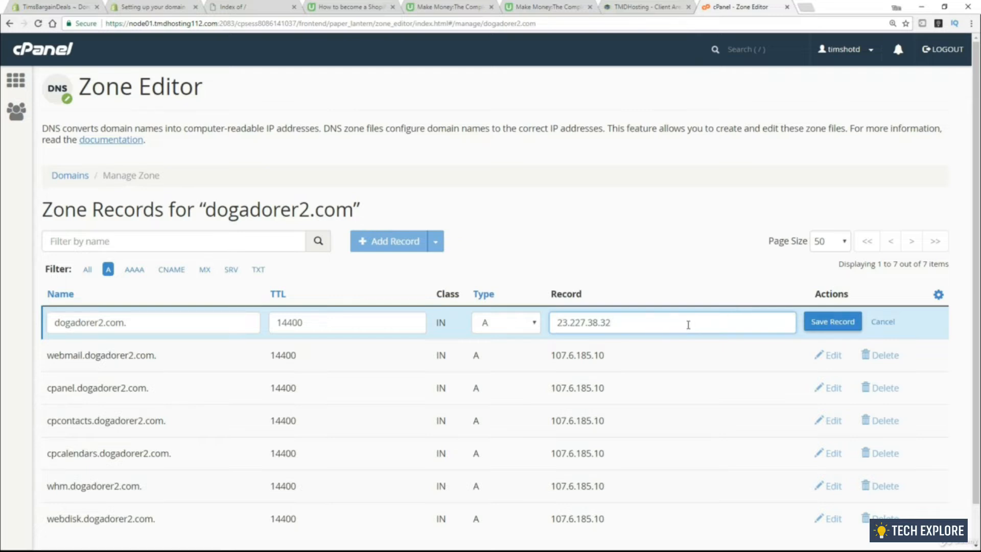
left_click(152, 10)
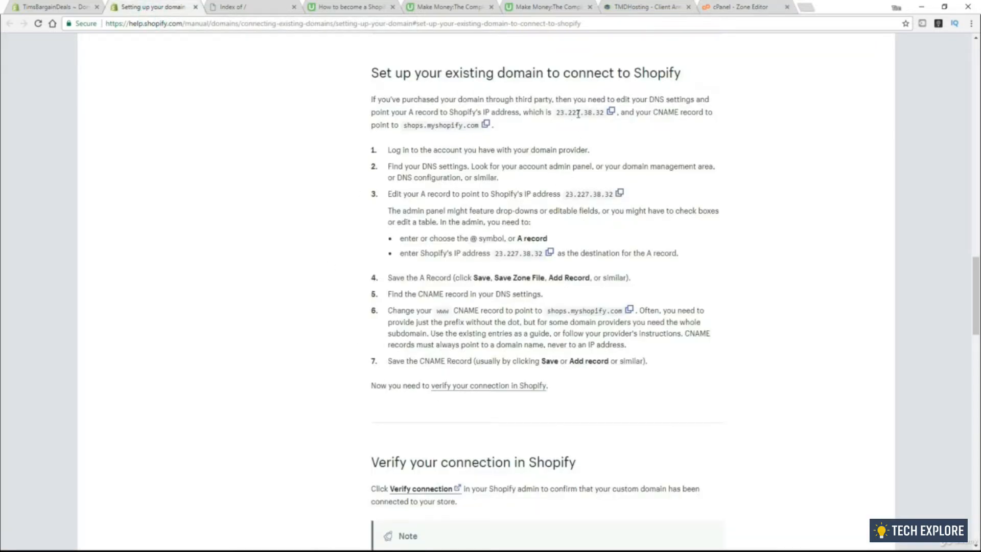
left_click(736, 7)
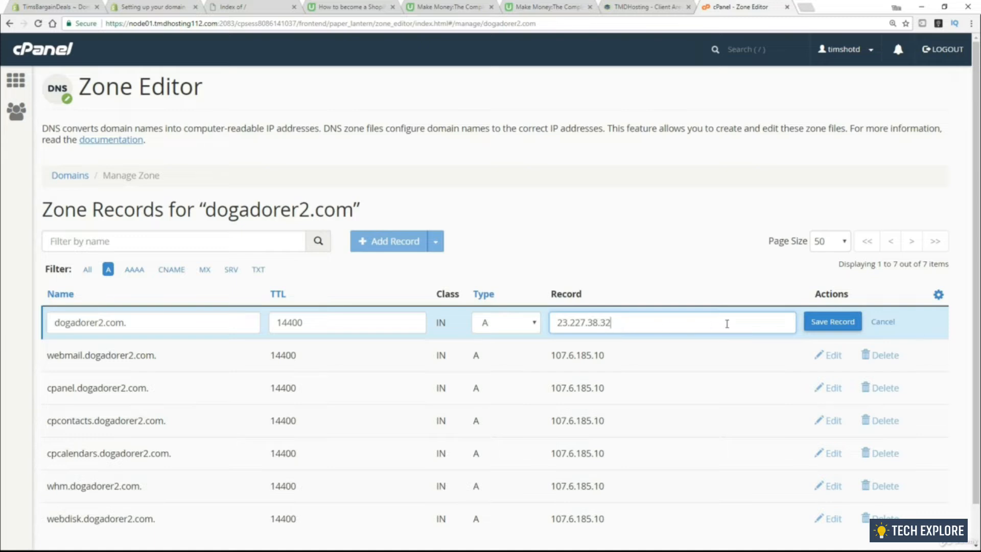
left_click(833, 322)
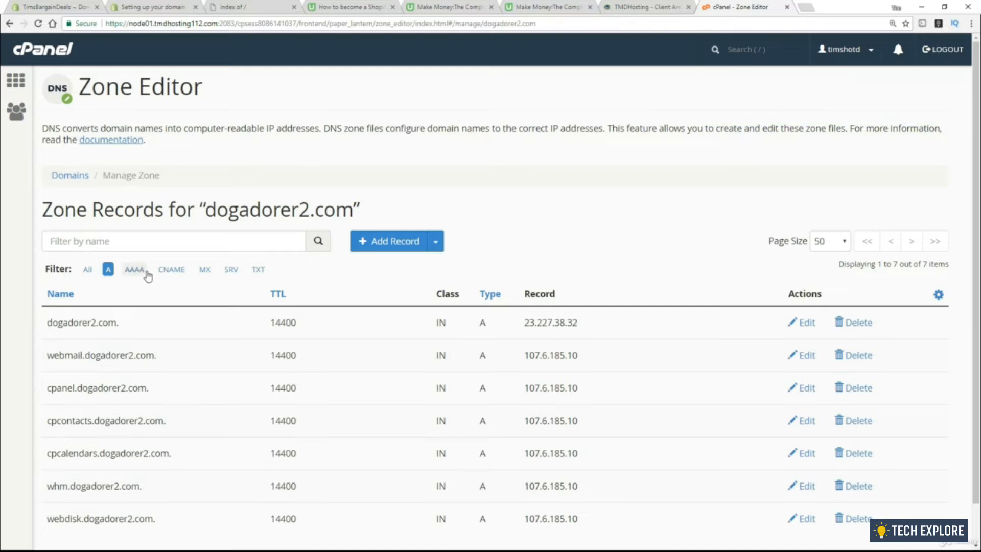
left_click(174, 275)
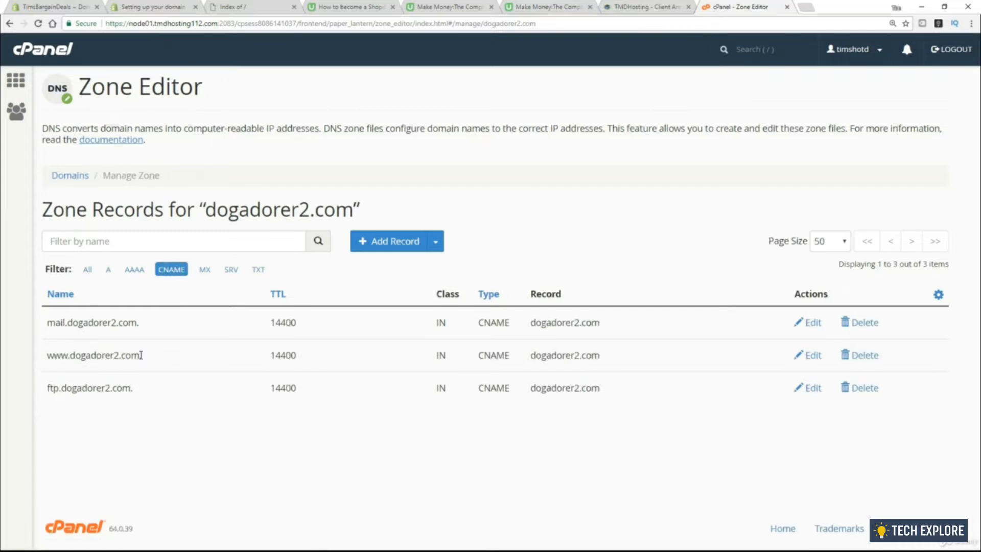
left_click_drag(141, 355, 46, 357)
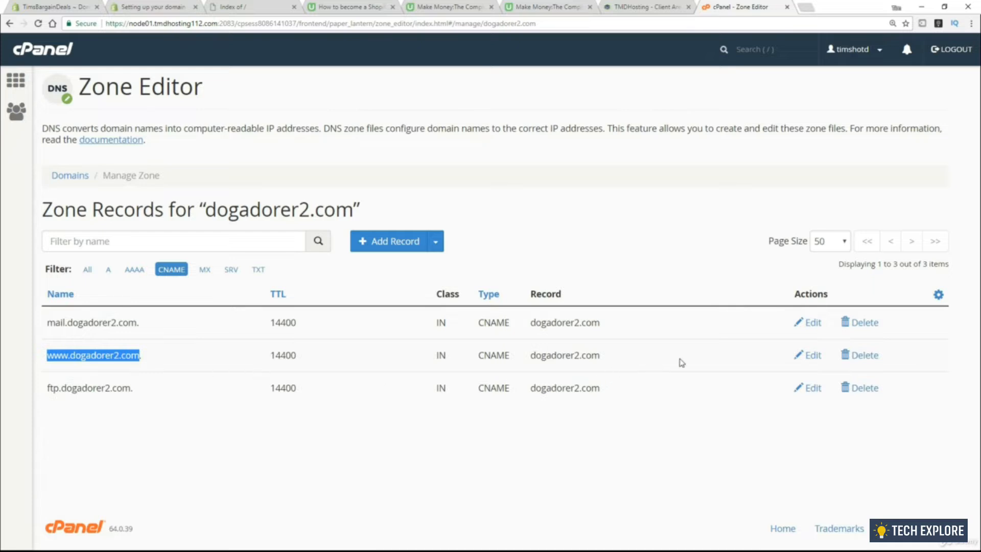
left_click(815, 356)
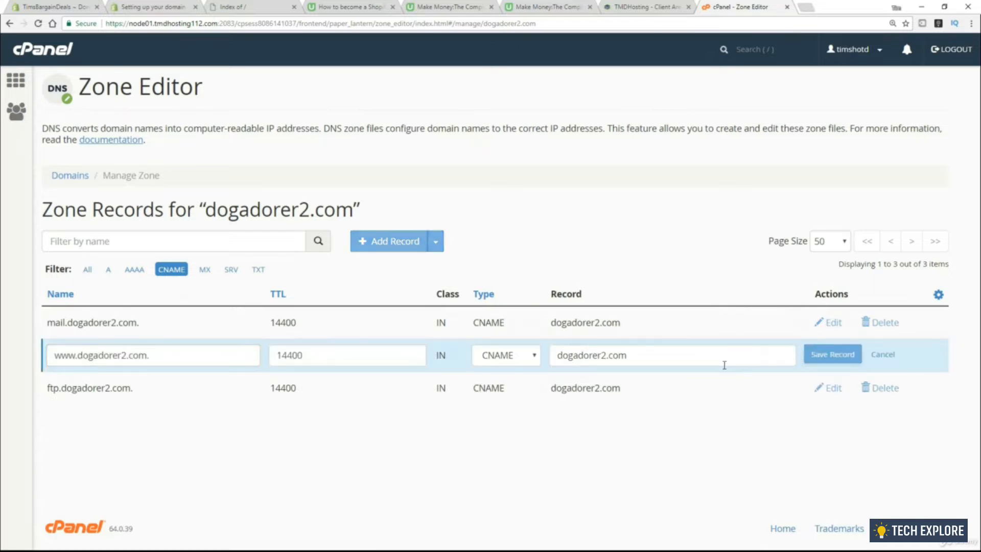
left_click_drag(650, 360, 548, 361)
type("shops.myshopify.com")
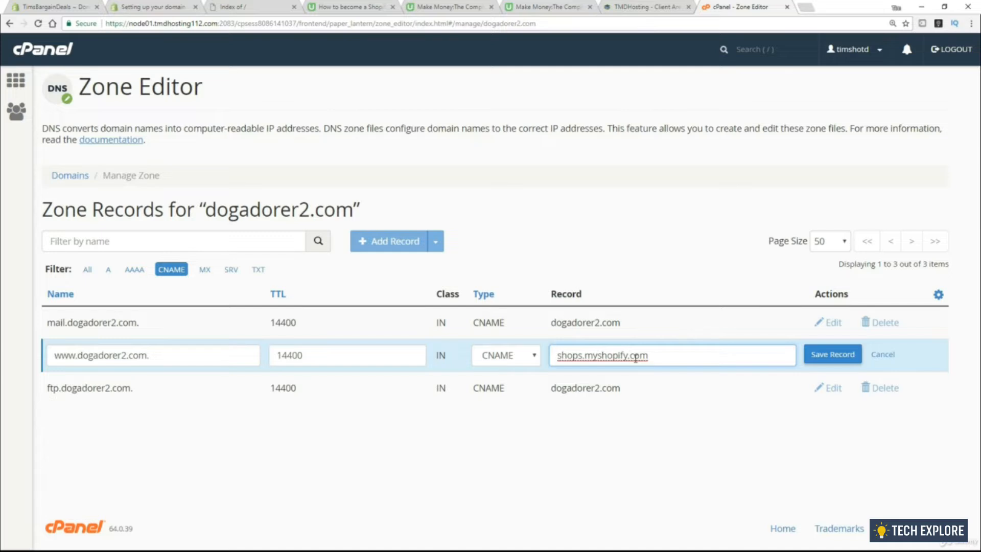
left_click(833, 355)
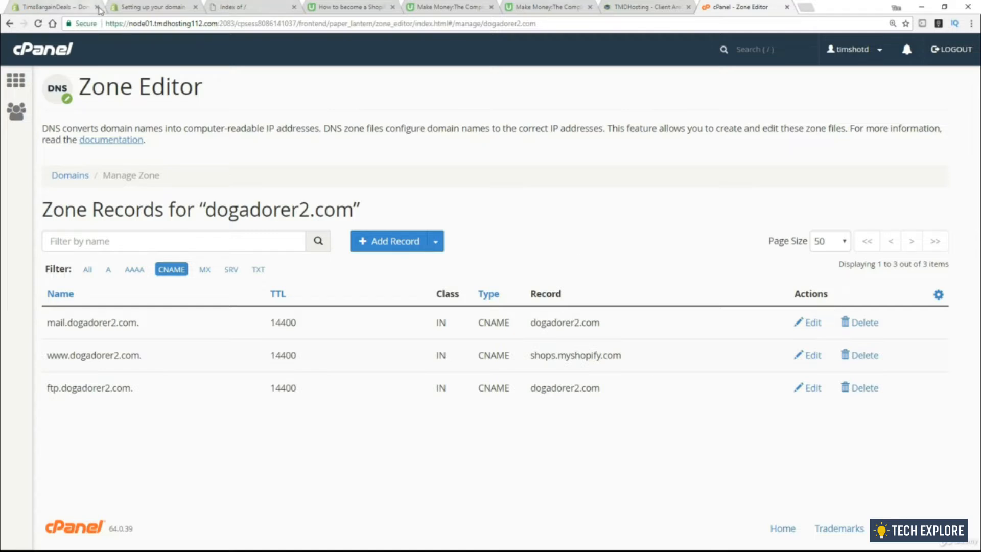
Verify the dogadorer2.com connection on Shopify's Connect existing domain page and review the status
left_click(76, 9)
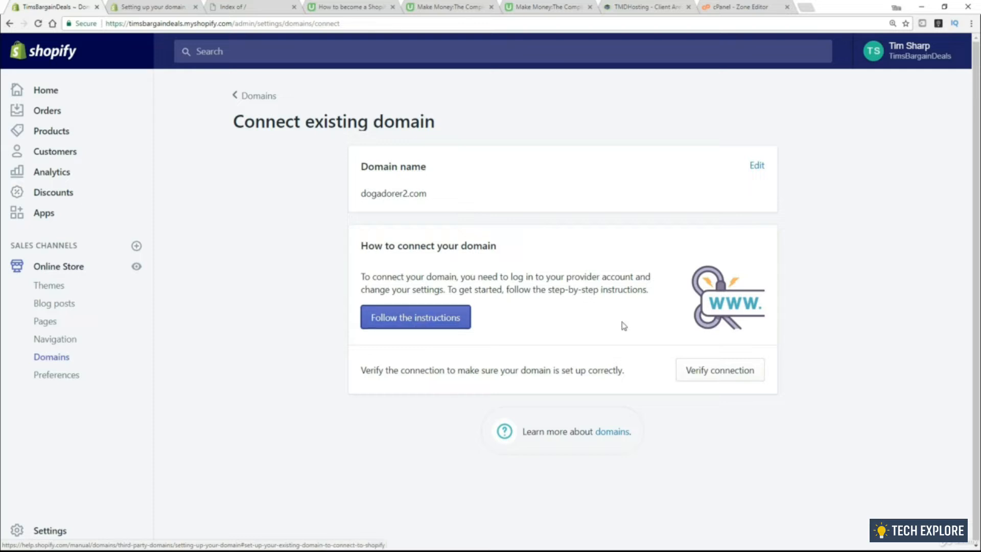
left_click(719, 372)
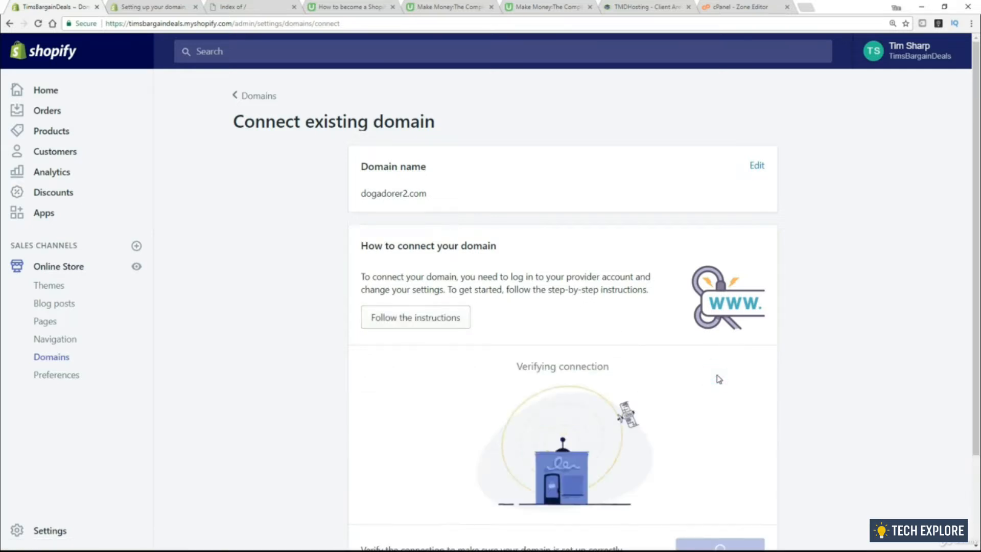
scroll(777, 361, "down", 2)
scroll(783, 363, "down", 1)
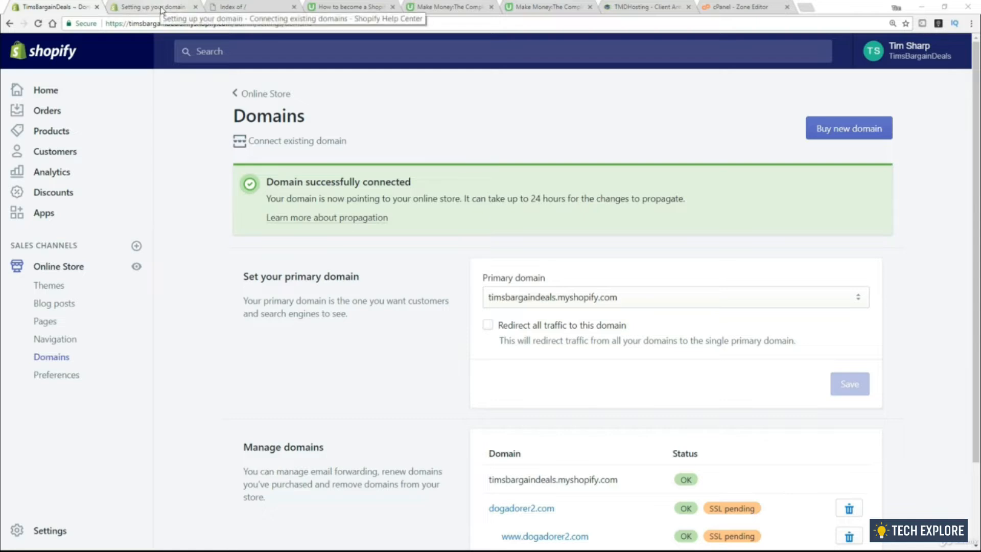
left_click(233, 7)
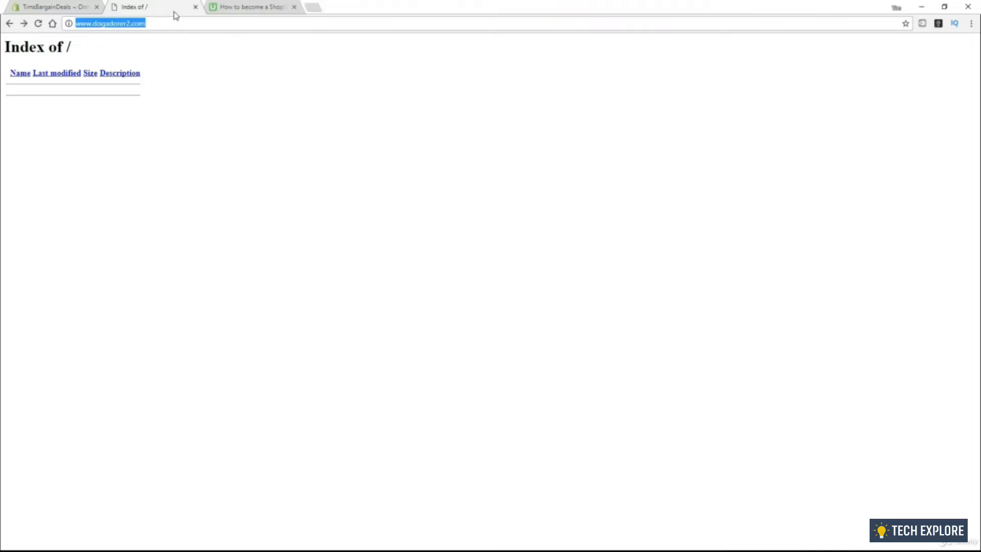
left_click(38, 24)
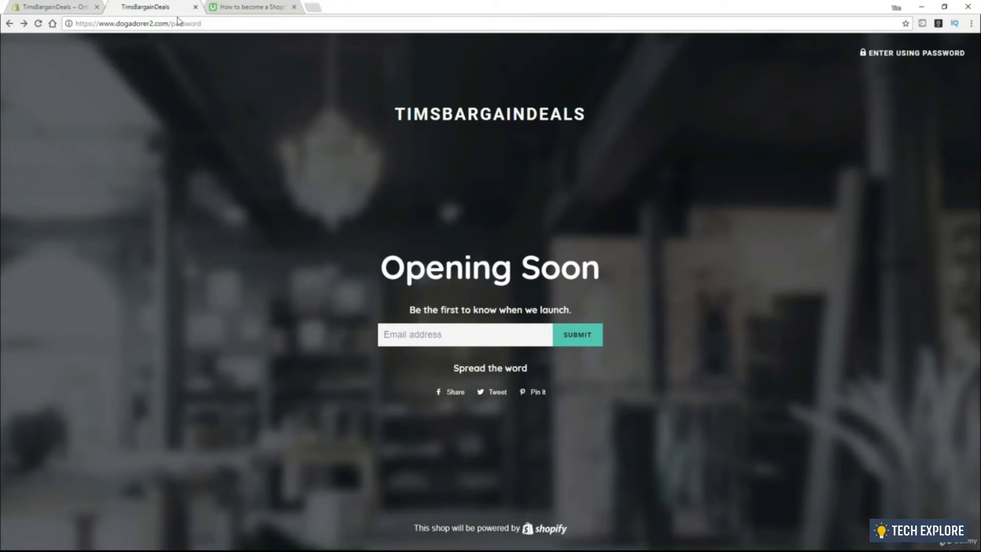
left_click_drag(120, 23, 149, 23)
left_click(315, 171)
left_click(899, 56)
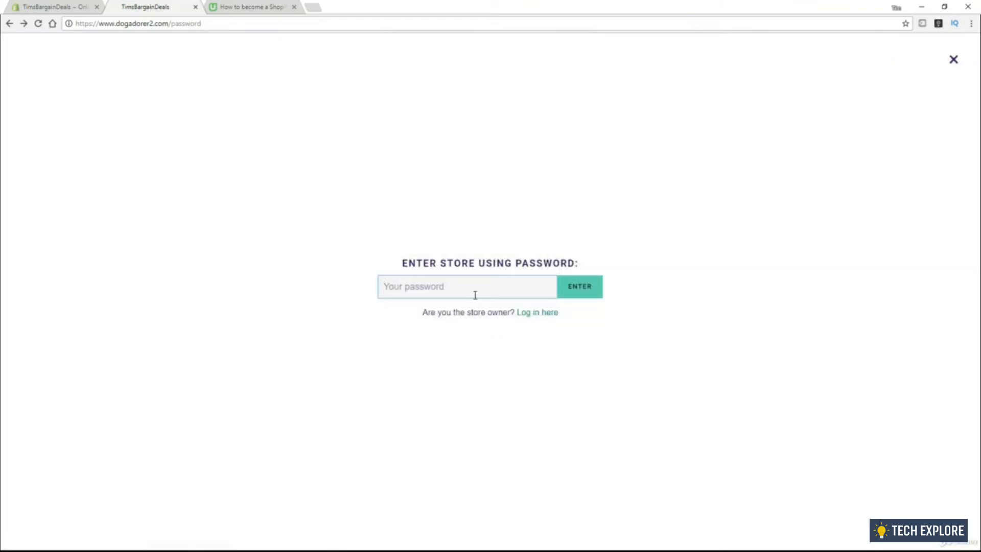
Untick Enable password page in Online Store Preferences and save the change
left_click(53, 8)
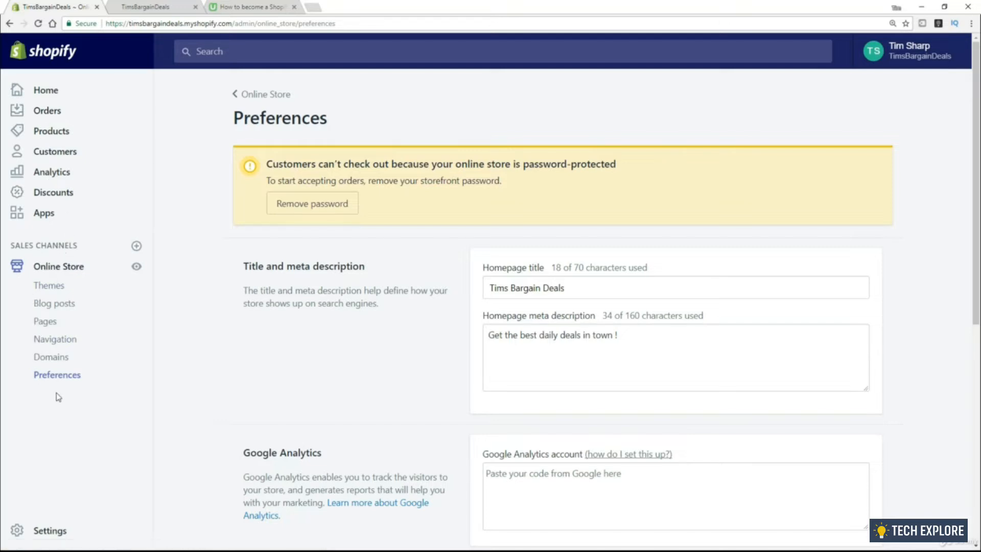
scroll(441, 342, "down", 6)
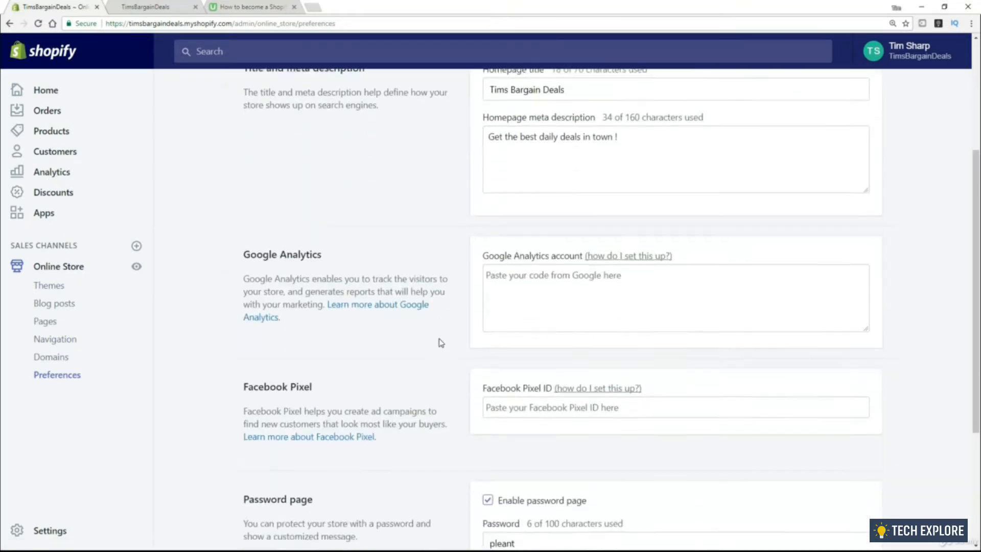
scroll(441, 342, "down", 2)
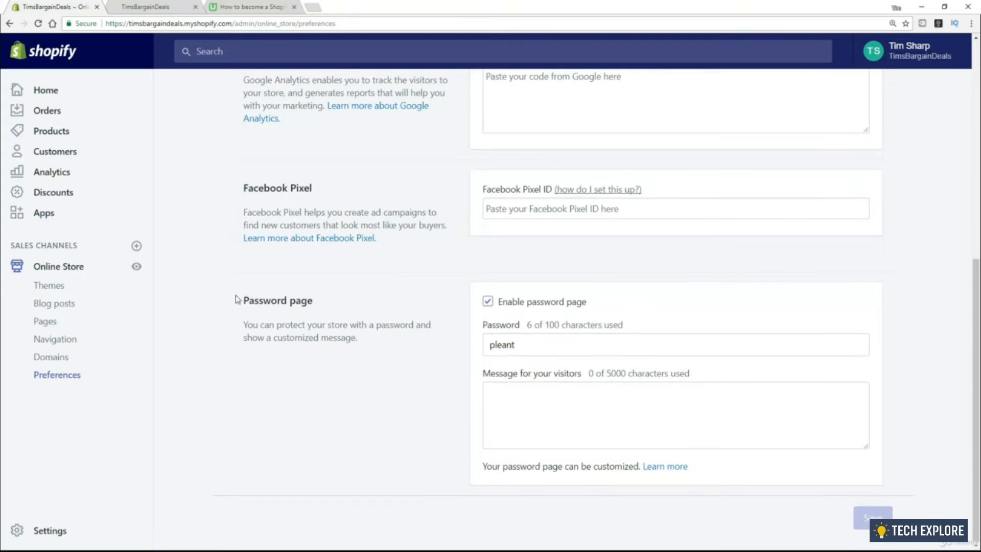
left_click(488, 303)
left_click(874, 516)
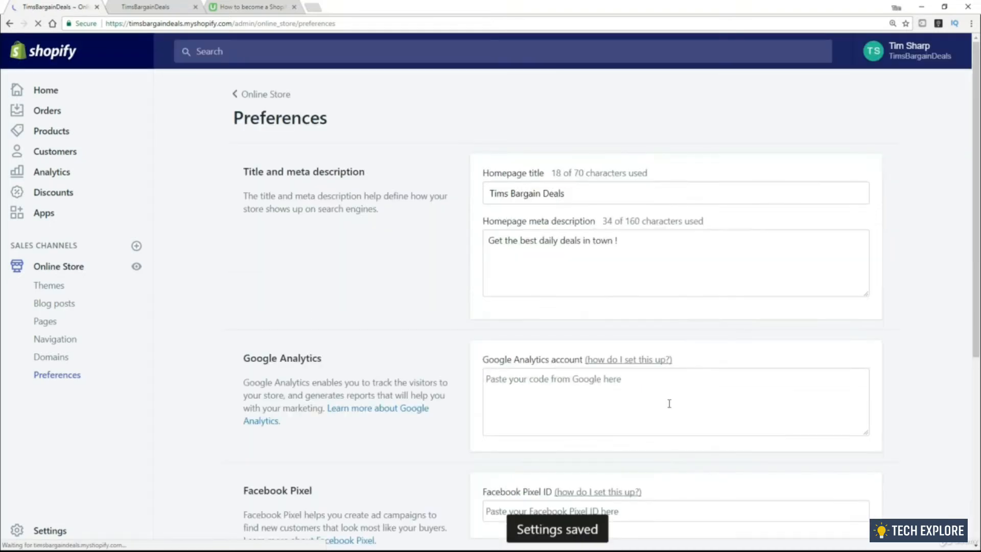
left_click(154, 6)
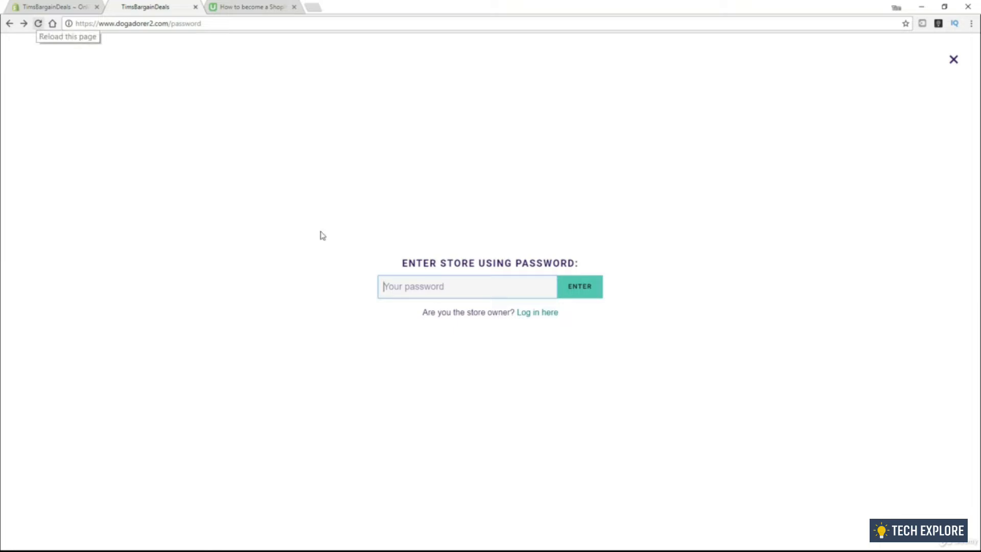
left_click(38, 24)
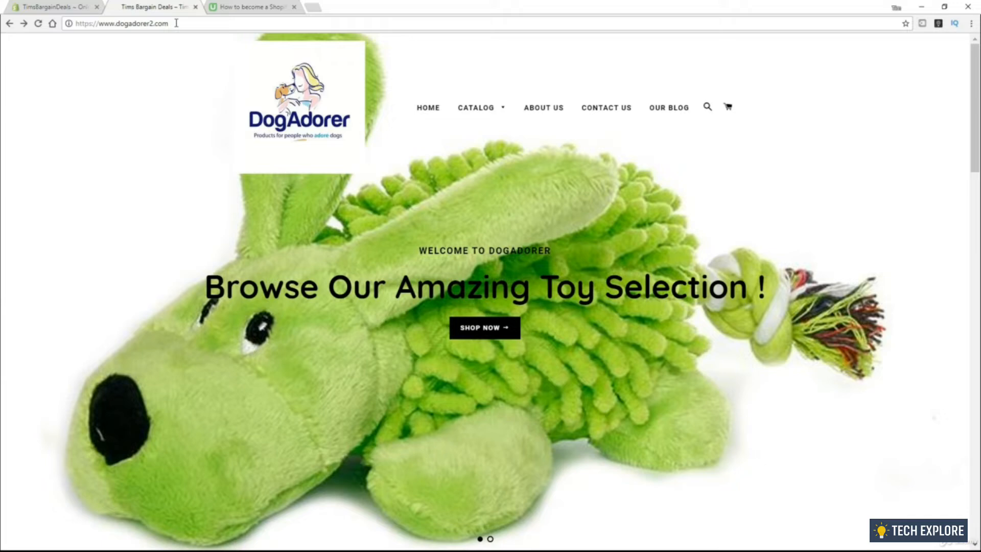
left_click_drag(176, 23, 97, 23)
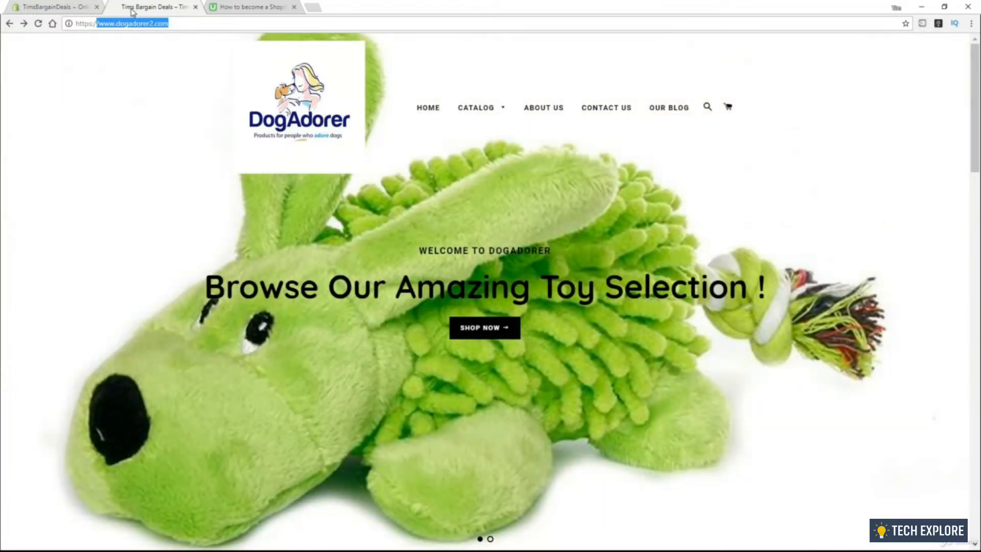
Change the homepage title to 'Dog Adorer', add 'dog' to the meta description, and save
left_click(75, 8)
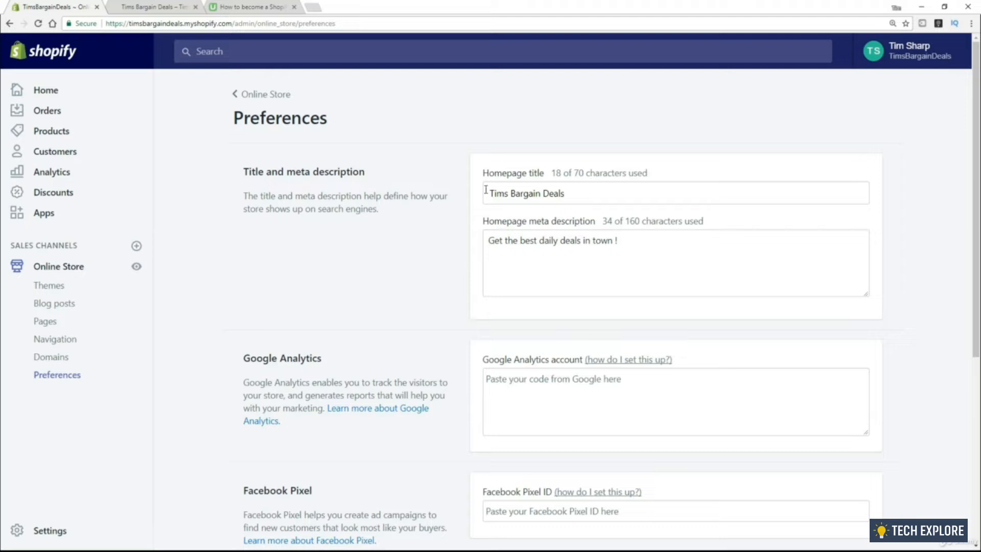
triple_click(597, 194)
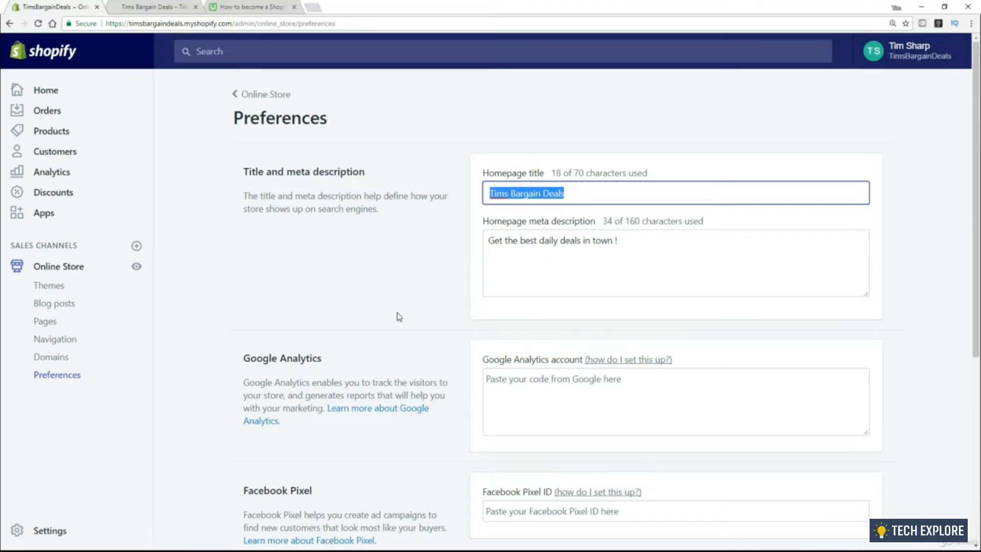
type("Dog ")
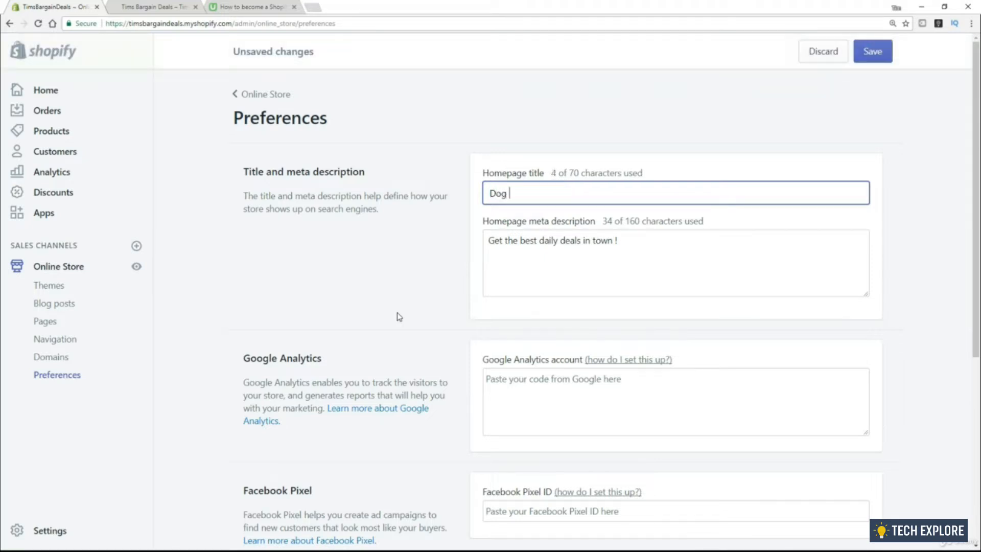
type("Adorere")
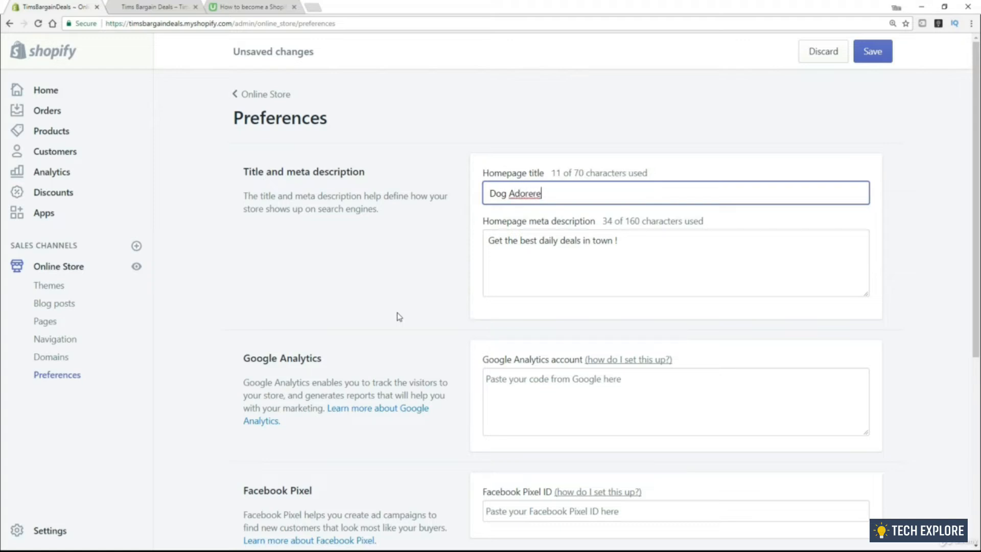
key("BackSpace")
key("Tab")
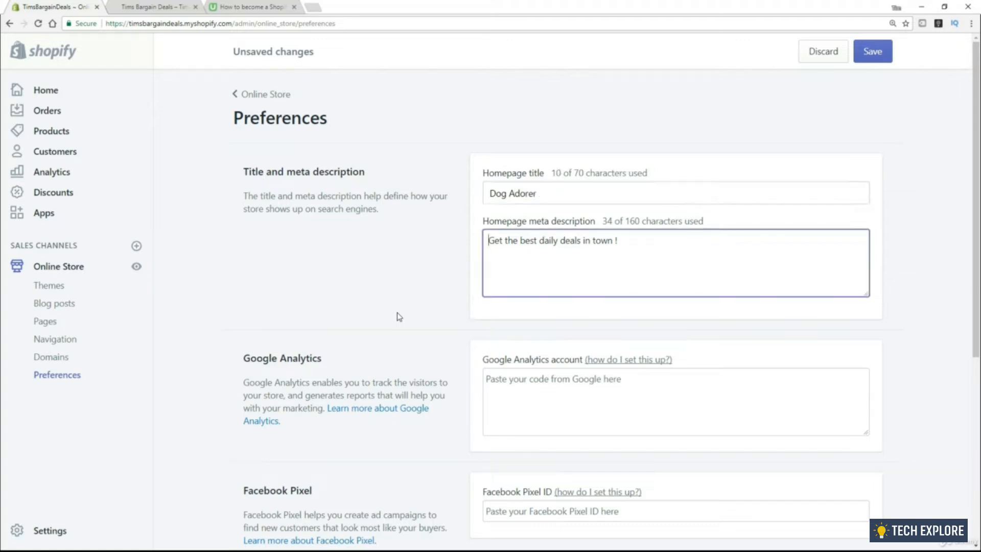
left_click(562, 240)
type("dog")
left_click(873, 51)
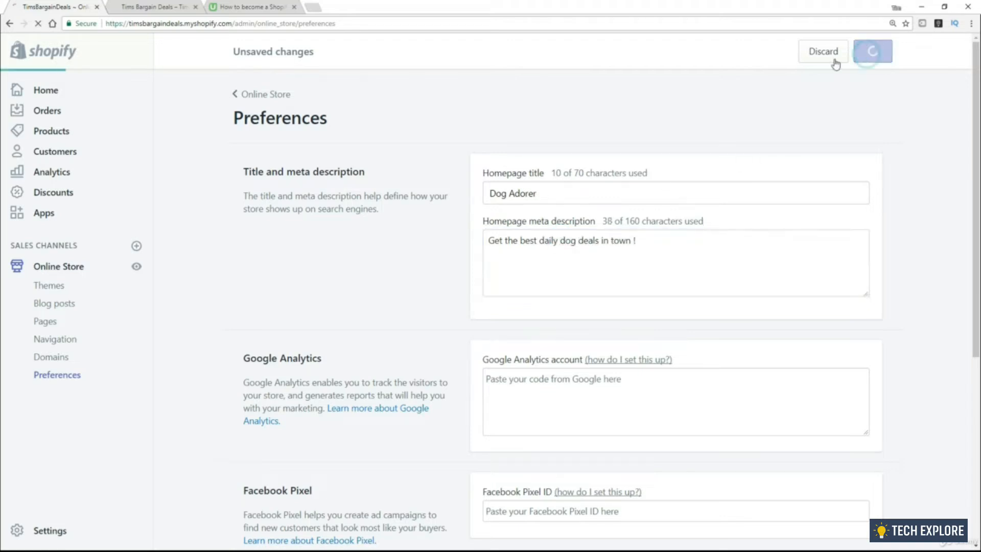
Reload the live storefront to check the new title, then return to the Shopify admin
left_click(154, 10)
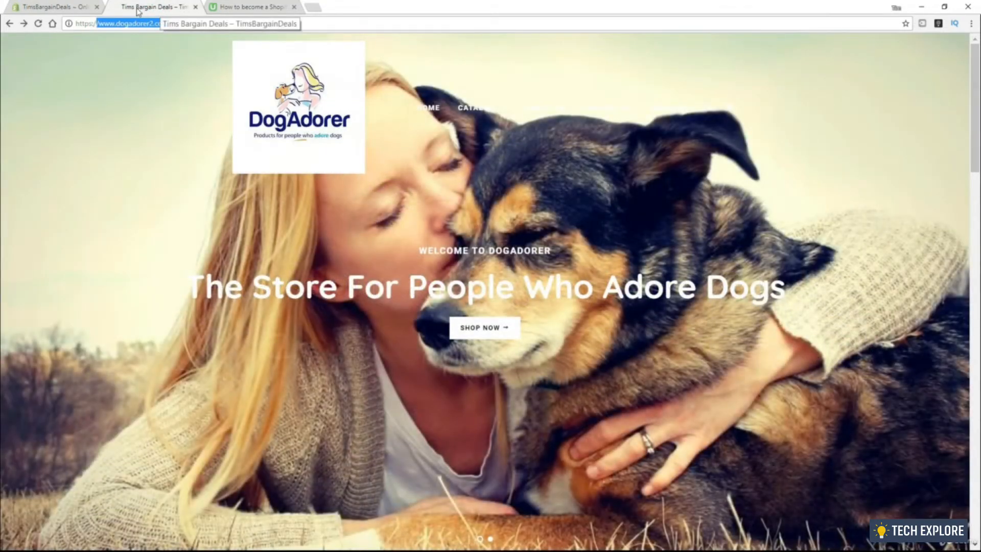
left_click(133, 59)
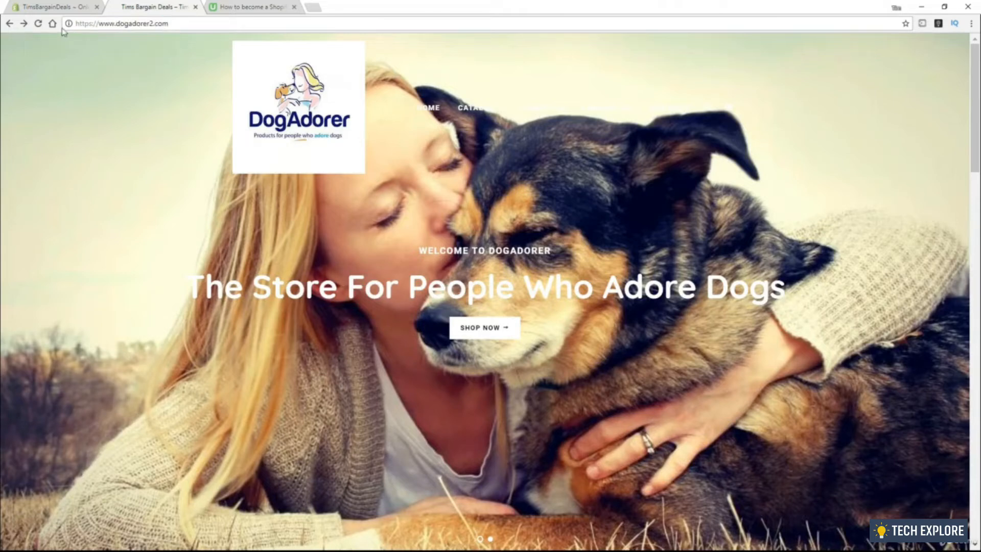
left_click(38, 24)
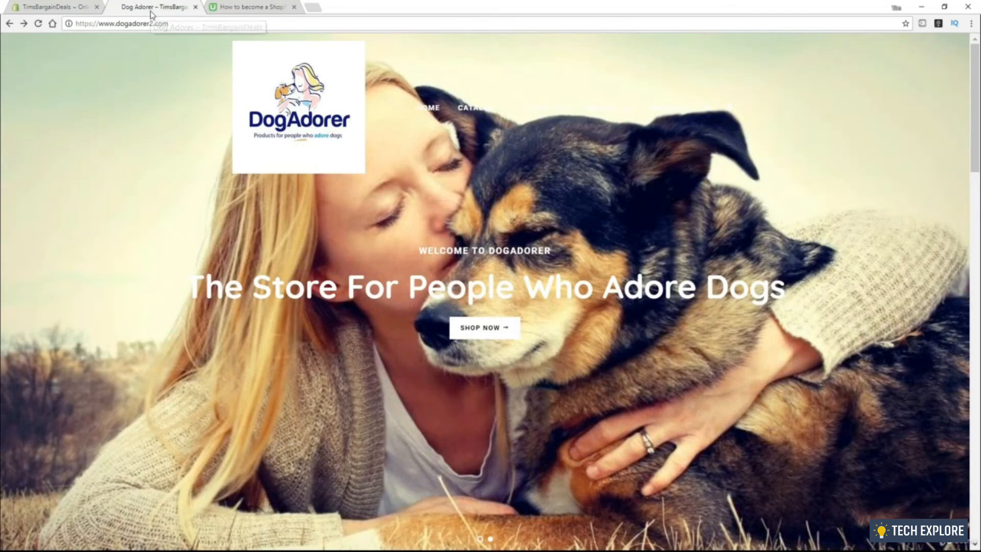
left_click(81, 8)
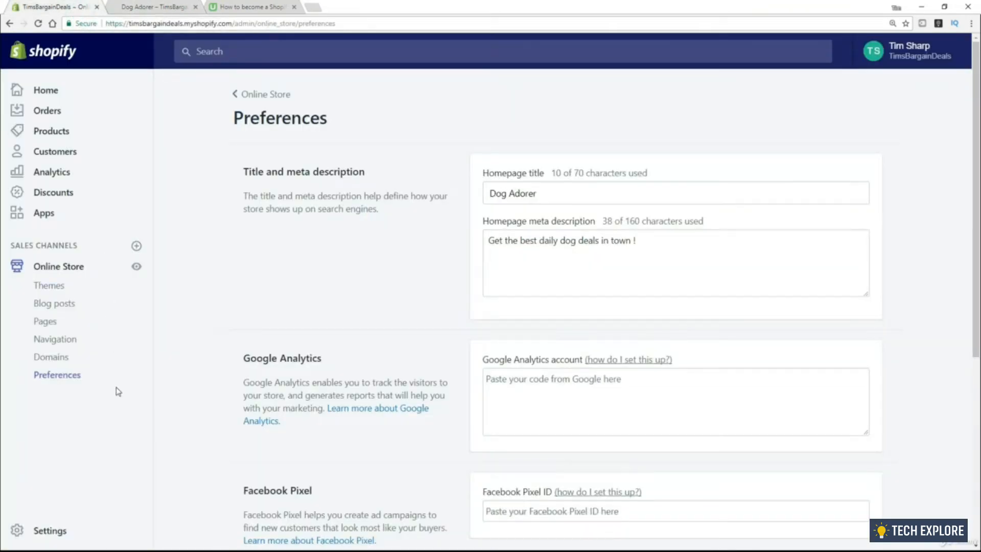
scroll(92, 450, "down", 2)
left_click(44, 532)
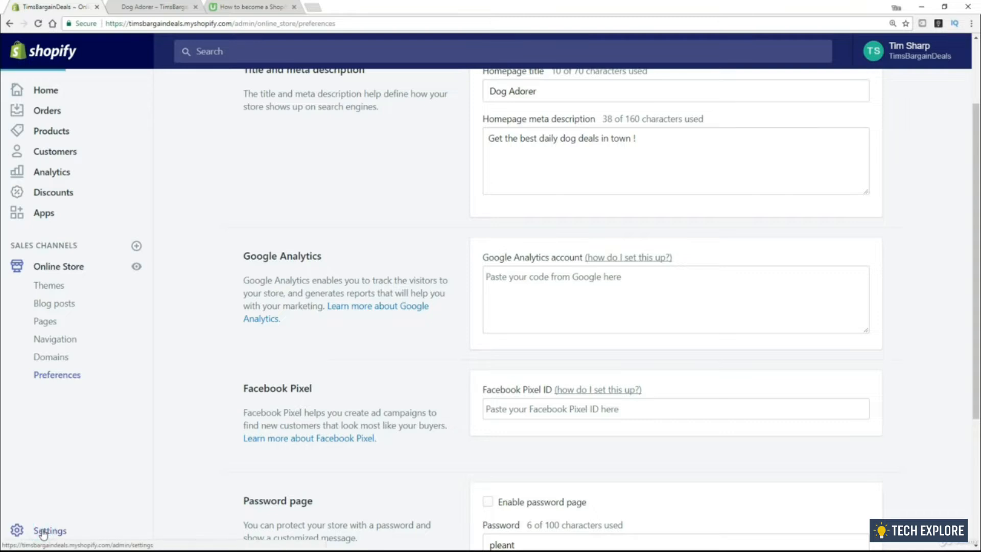
Replace the store name TimsBargainDeals with DogAdorer in General settings and save it
left_click(307, 174)
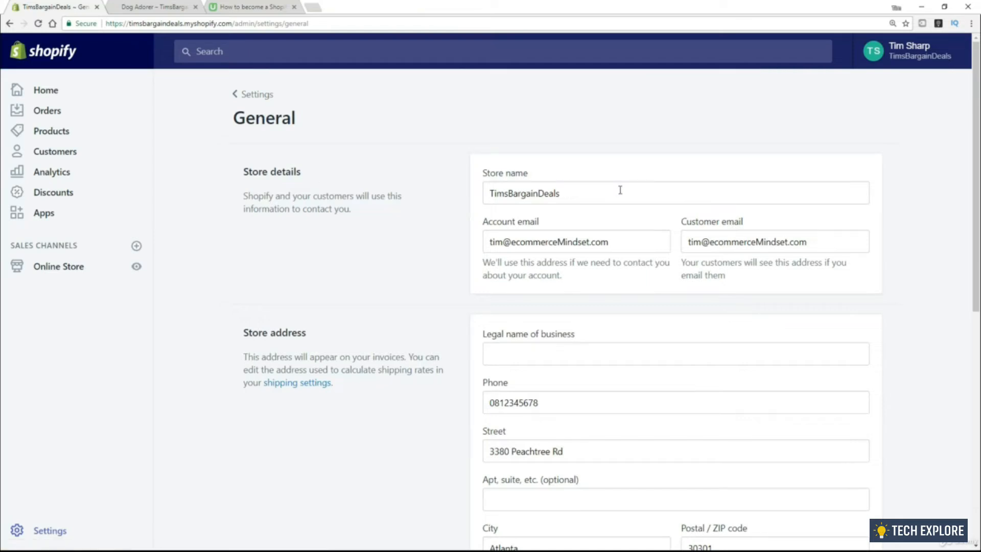
left_click_drag(620, 190, 460, 204)
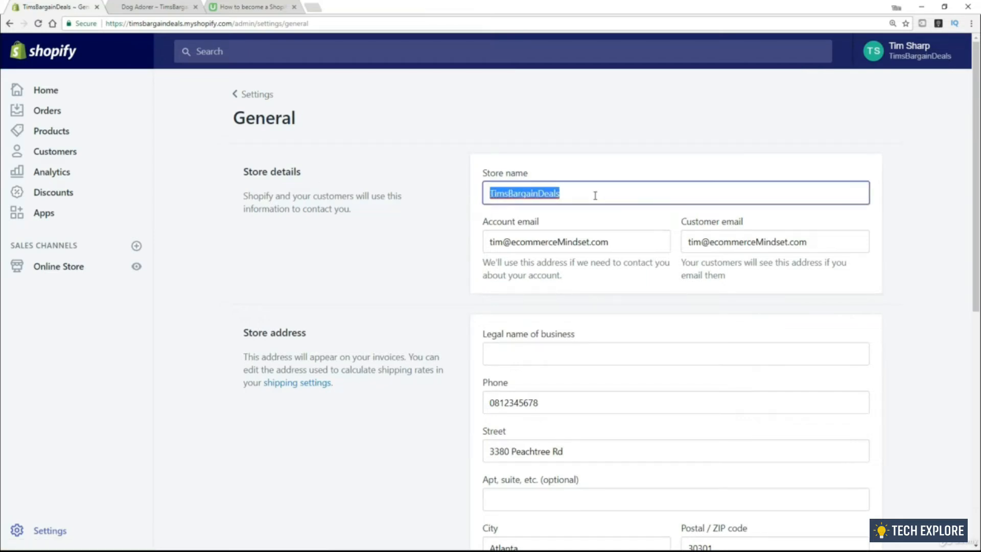
type("Dog")
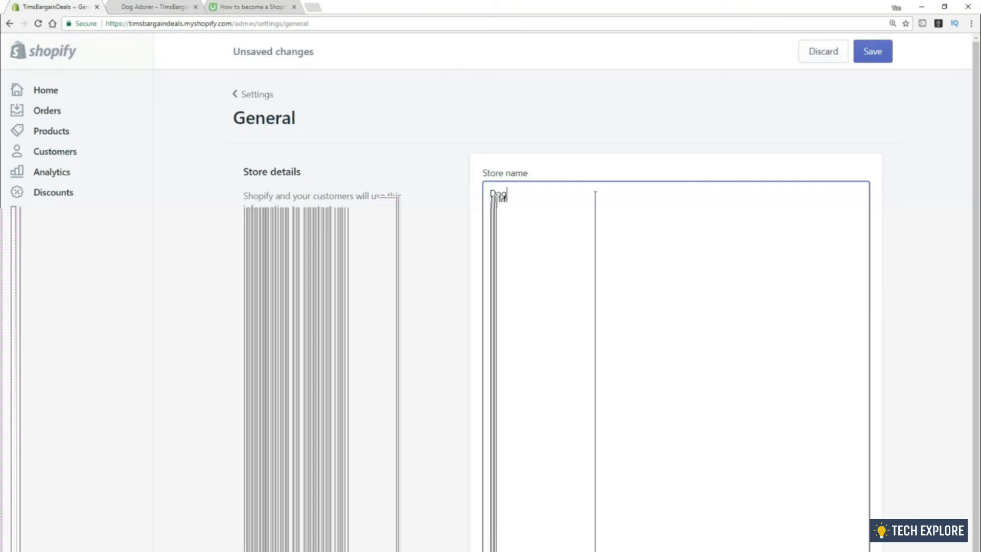
type("Adorere")
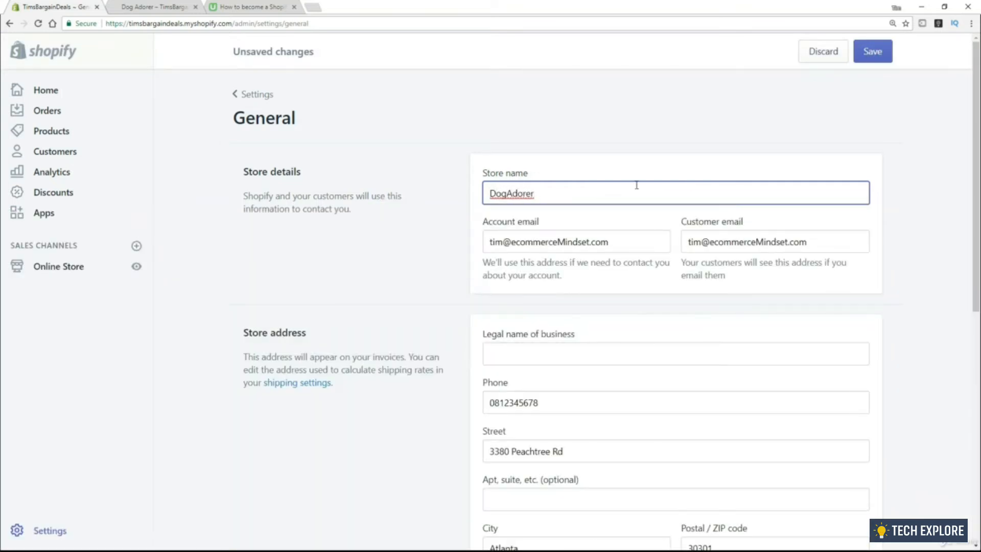
left_click(871, 51)
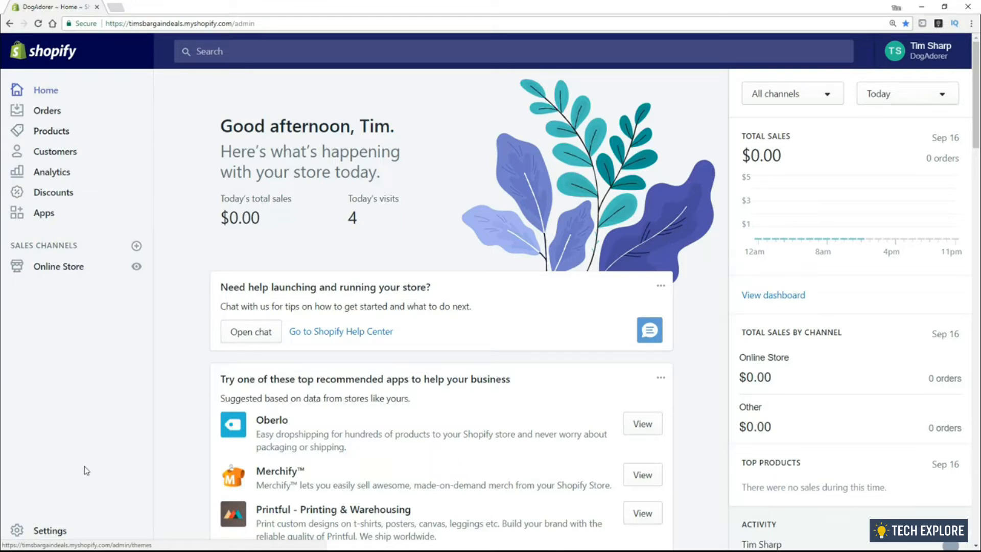
left_click(51, 538)
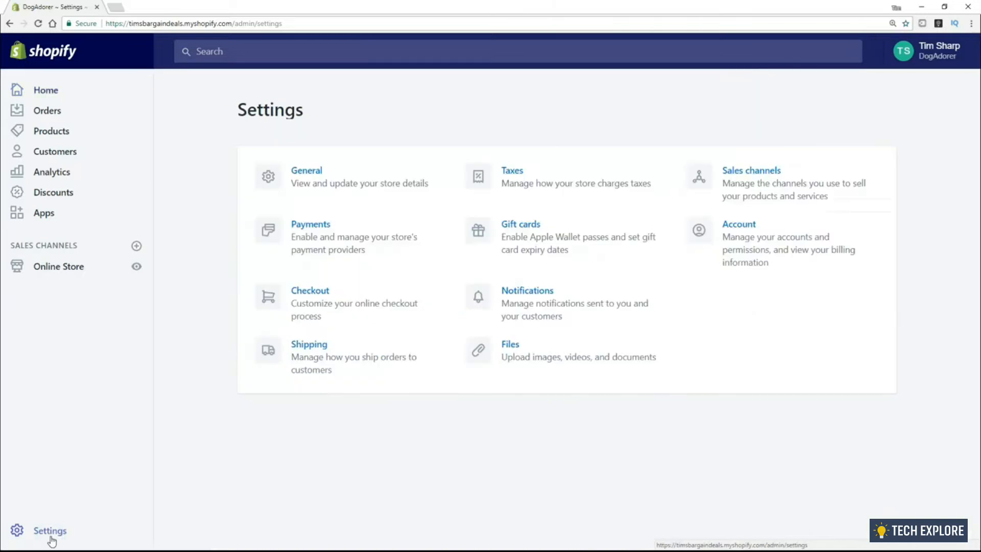
Inspect the account email and customer email fields in General settings, leaving them unchanged
left_click(300, 182)
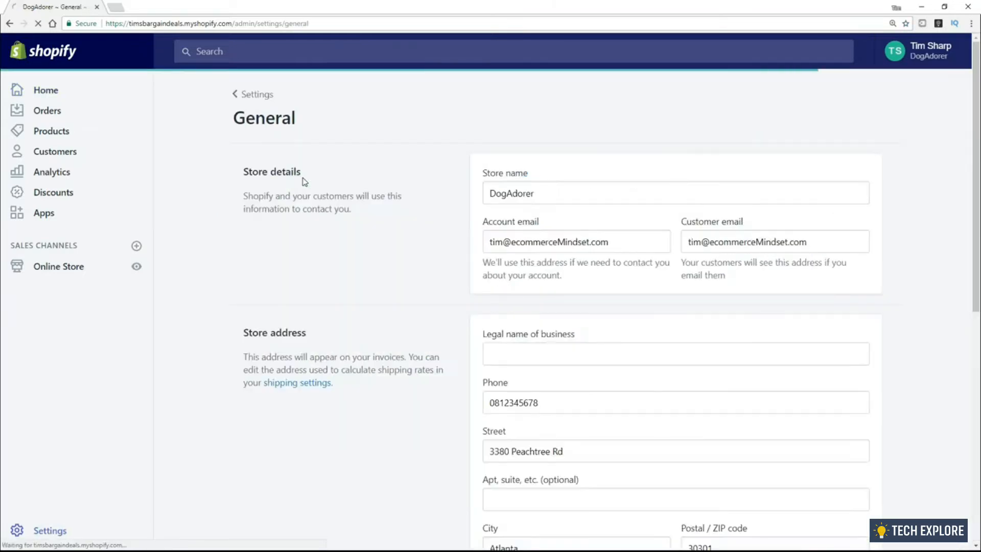
scroll(351, 245, "down", 1)
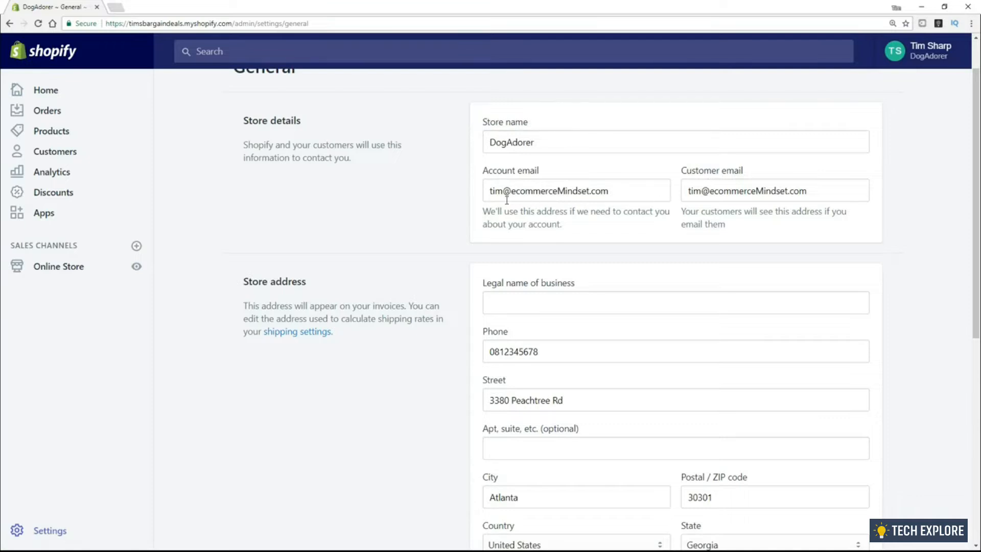
left_click_drag(631, 192, 489, 193)
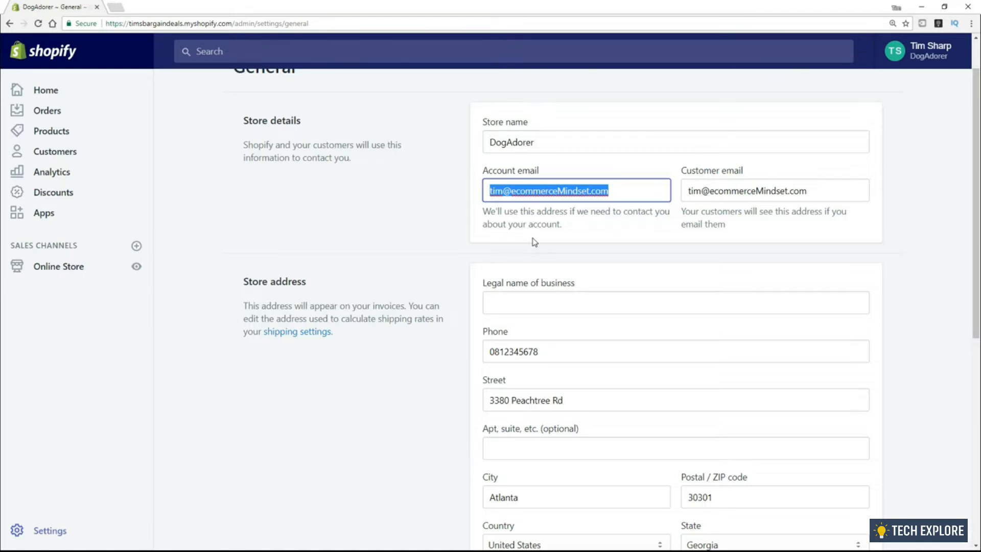
left_click(715, 221)
left_click_drag(686, 212, 731, 222)
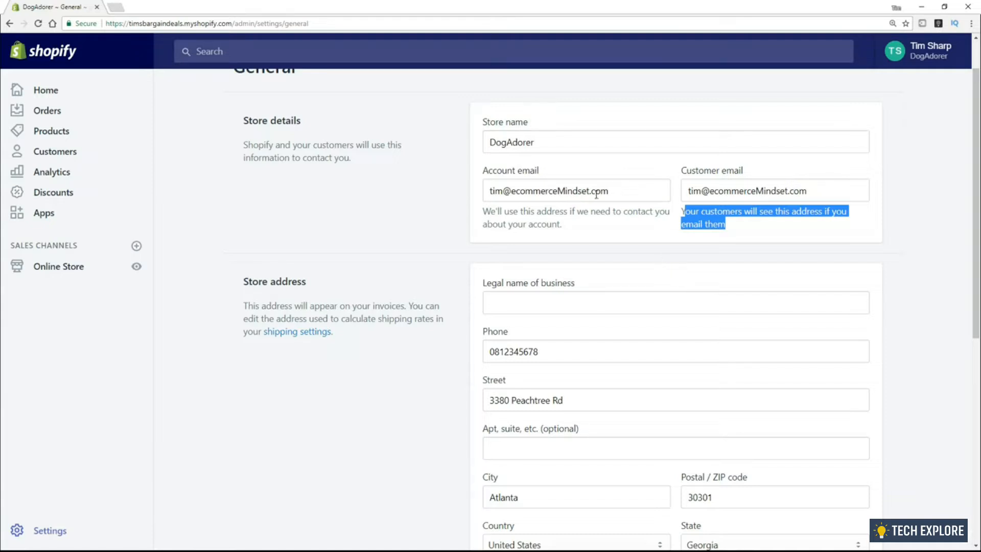
left_click_drag(615, 191, 481, 204)
left_click_drag(819, 190, 696, 210)
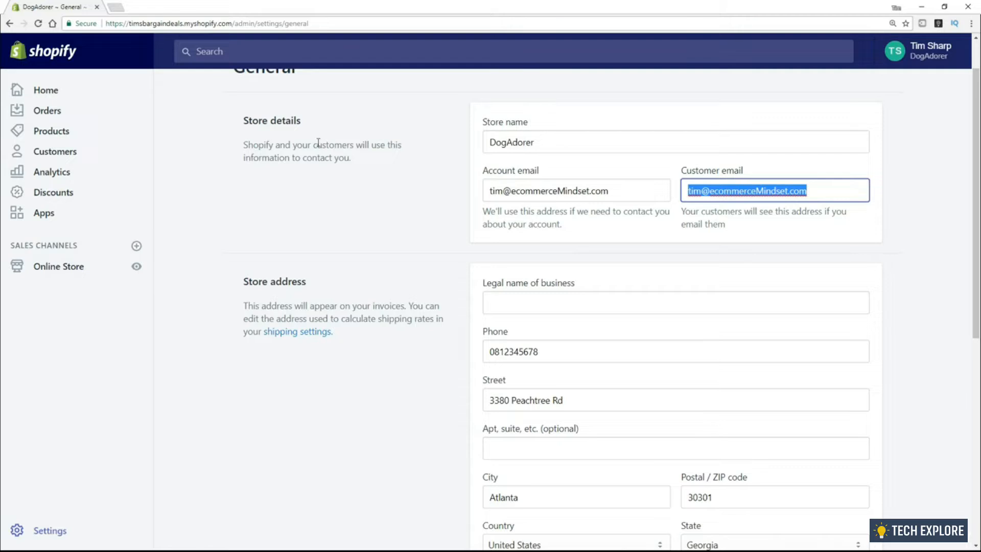
left_click(70, 269)
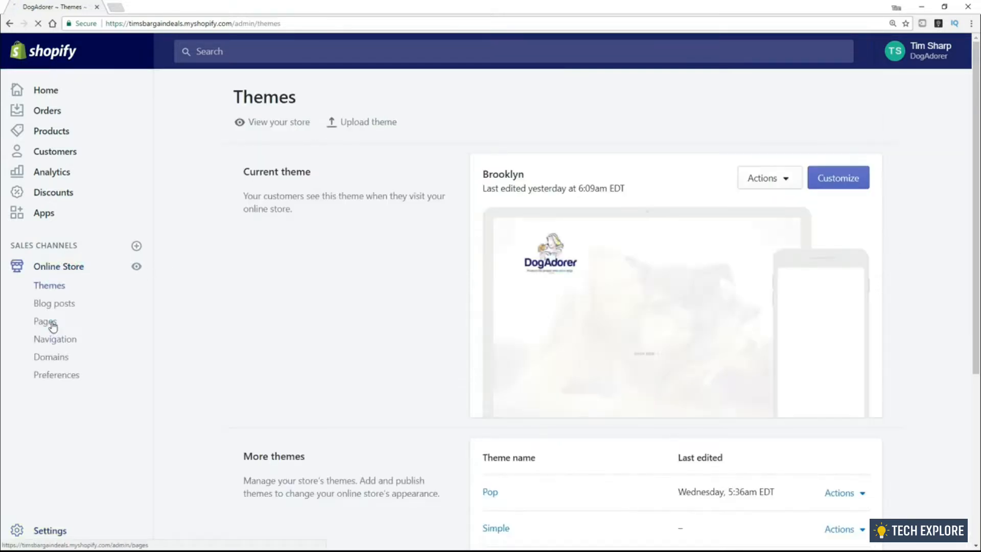
Open the Contact Us page and preview its live storefront version, which shows a contact form
left_click(46, 321)
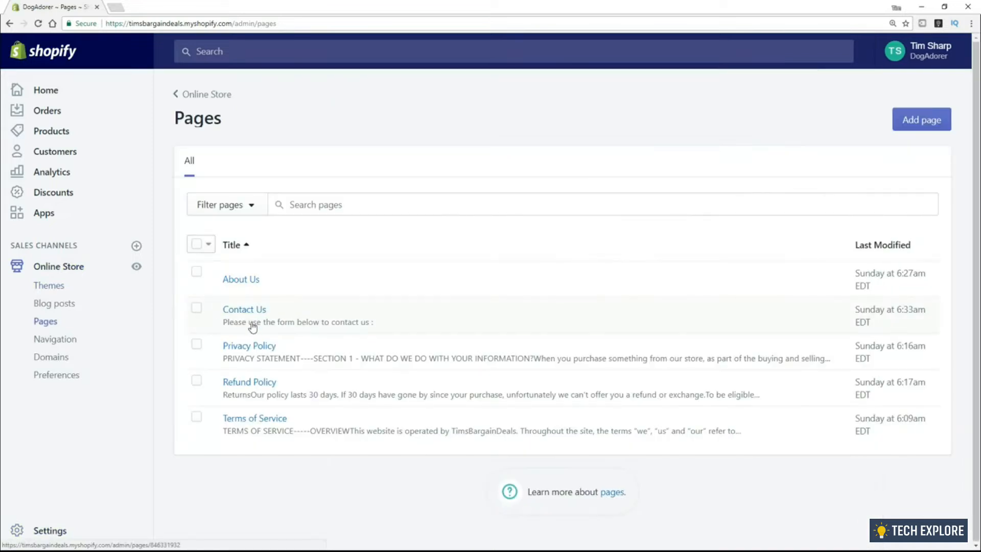
left_click(247, 312)
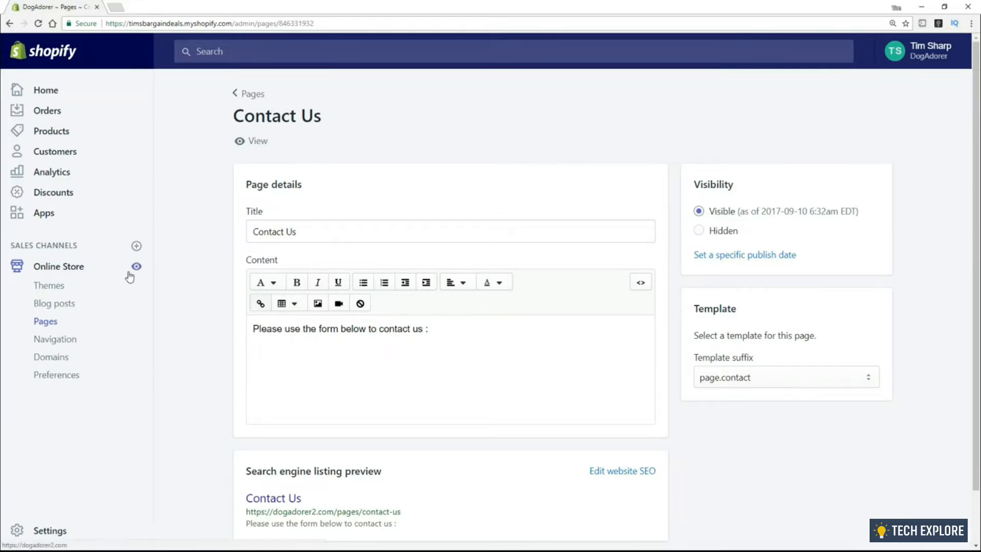
scroll(545, 332, "down", 1)
scroll(546, 332, "up", 1)
left_click(258, 142)
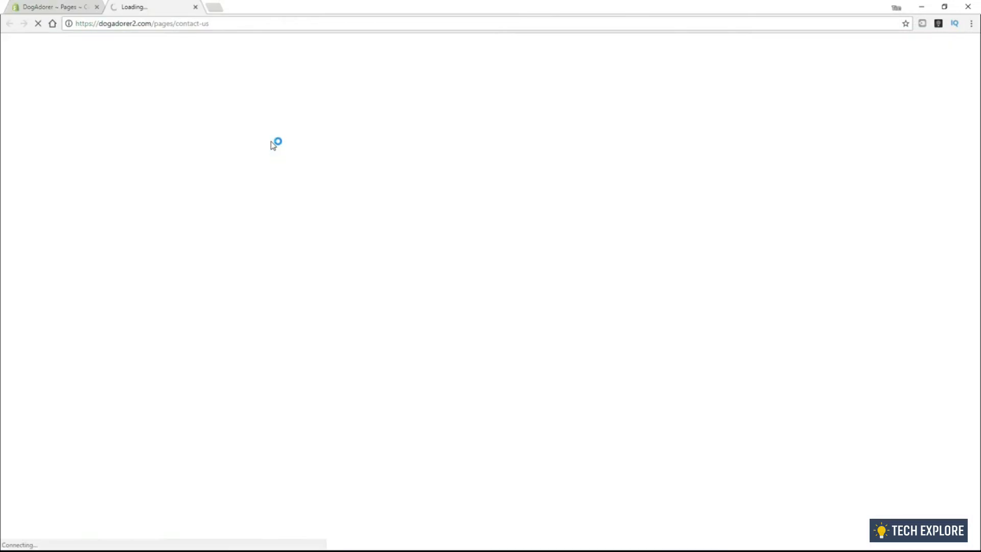
scroll(123, 313, "down", 2)
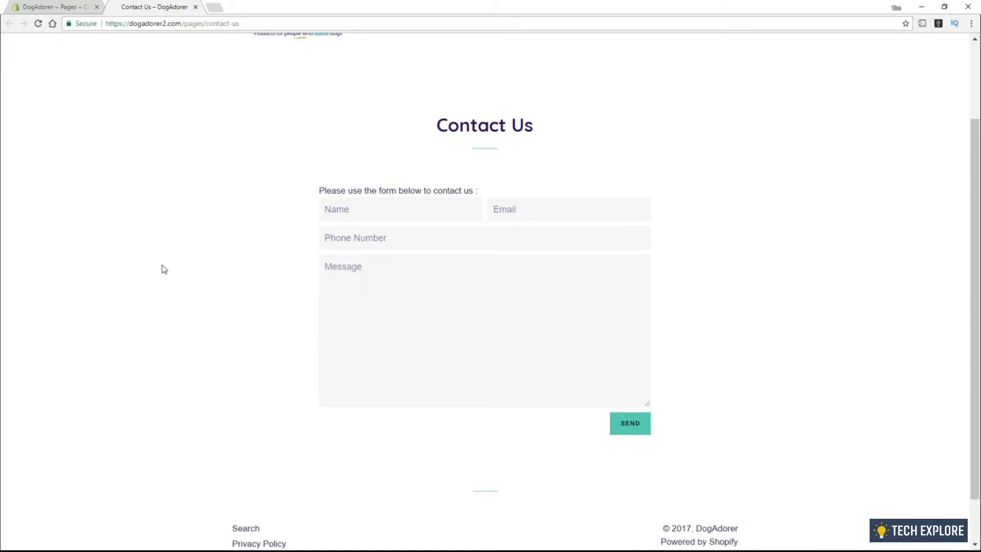
left_click(39, 8)
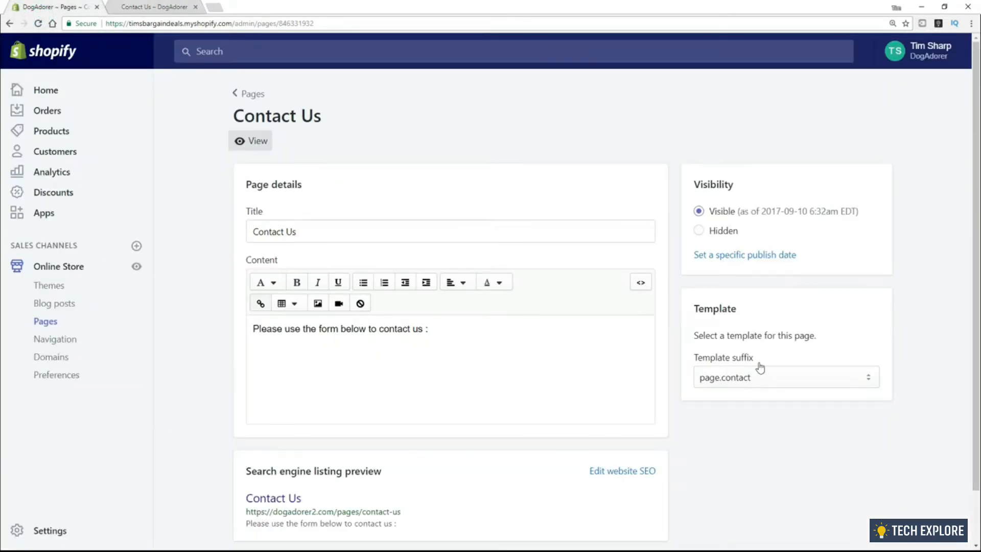
Set the Contact Us template to the basic 'page' template, save, and reload the live page to confirm
left_click(780, 381)
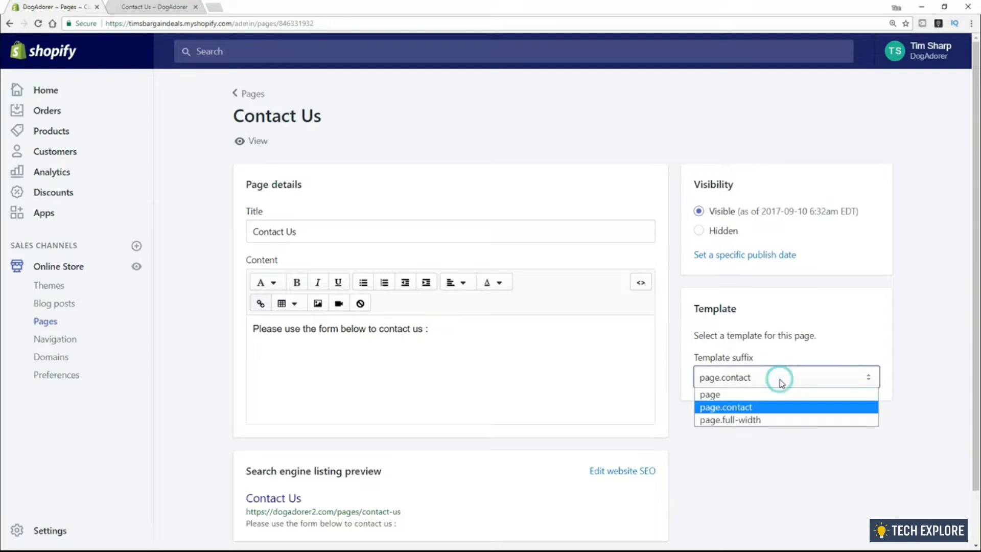
left_click(747, 396)
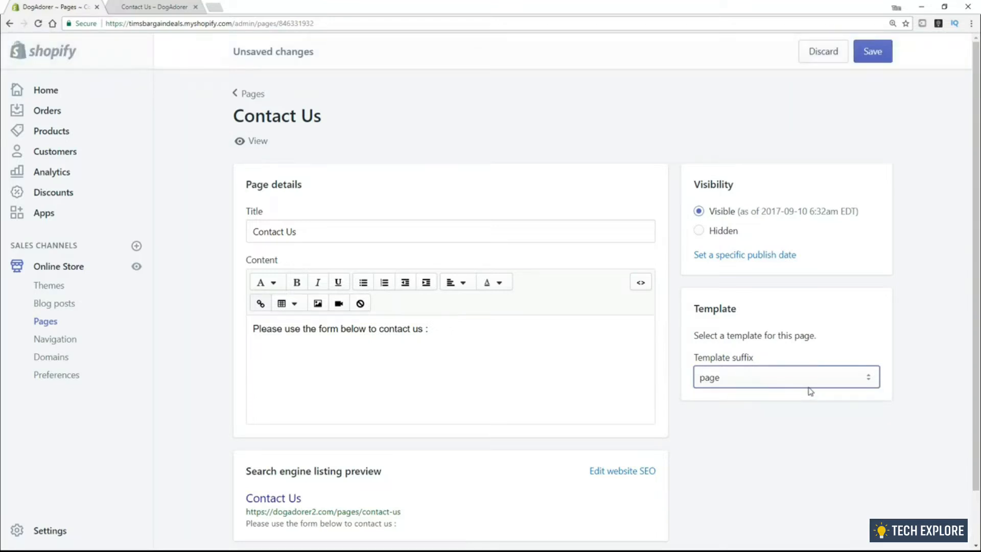
left_click(878, 57)
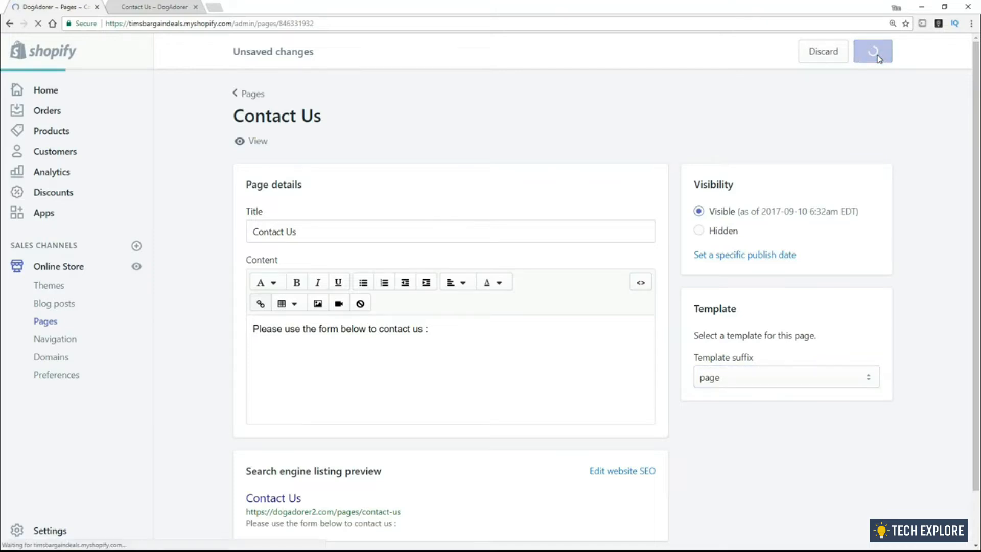
left_click(167, 8)
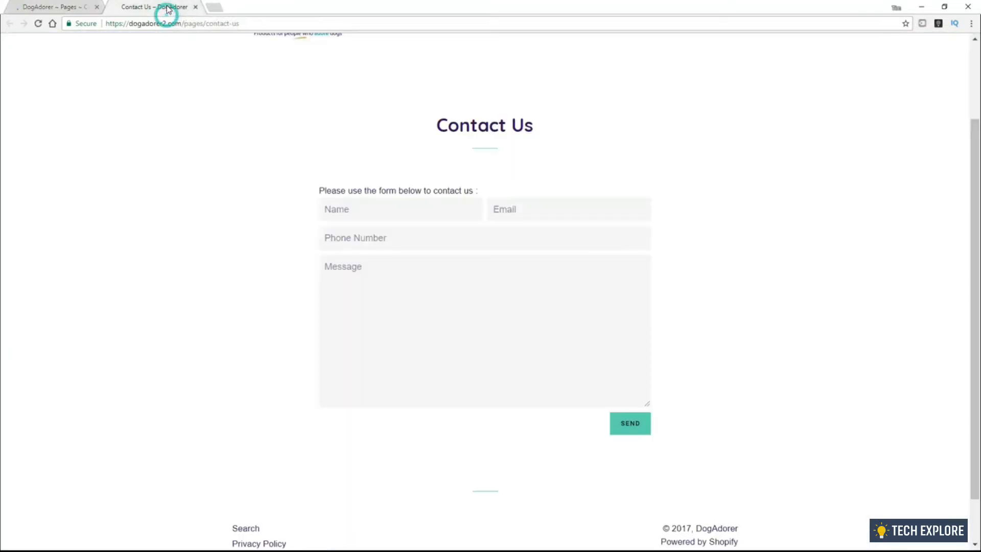
left_click(38, 24)
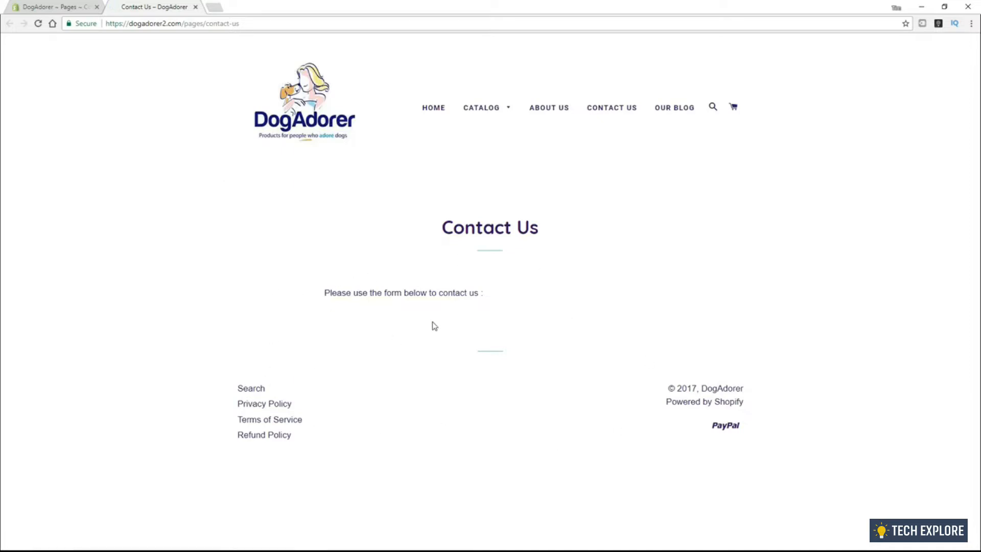
left_click(44, 8)
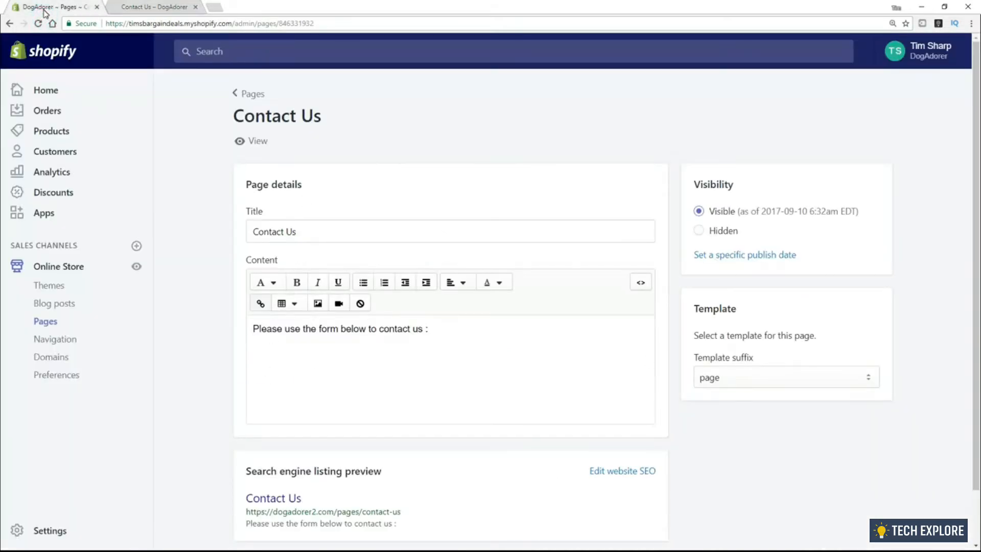
Replace the Contact Us text with 'Please contact us on the appropriate email below :' plus sales@, billing@, support@ lines
triple_click(455, 326)
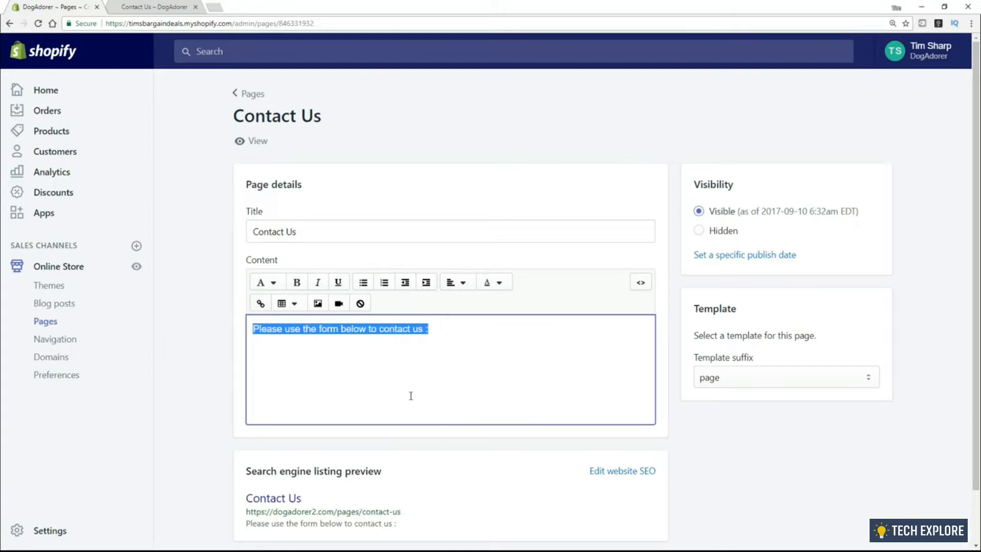
type("PLease")
key("BackSpace")
key("BackSpace")
key("BackSpace")
key("BackSpace")
key("BackSpace")
key("BackSpace")
type("Please con")
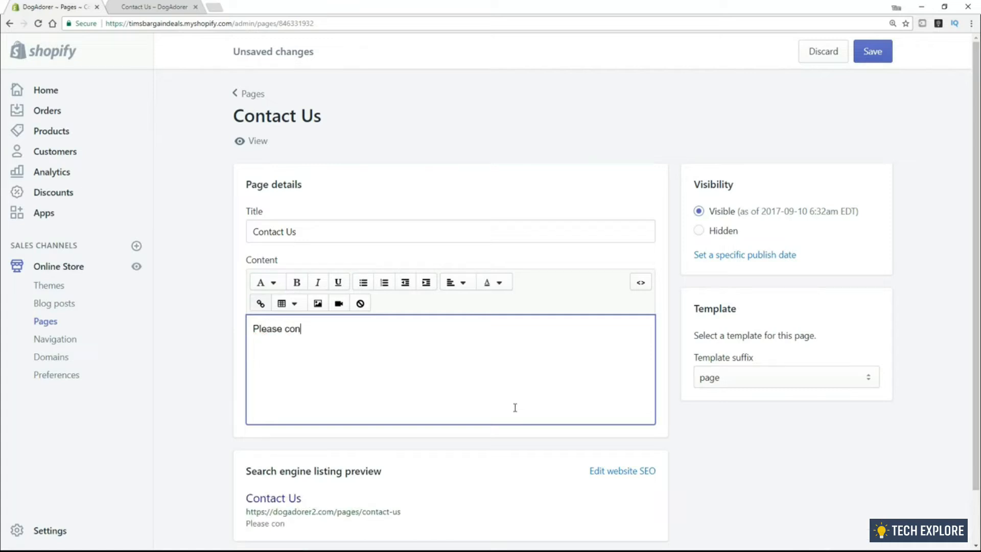
type("tact us on the appr")
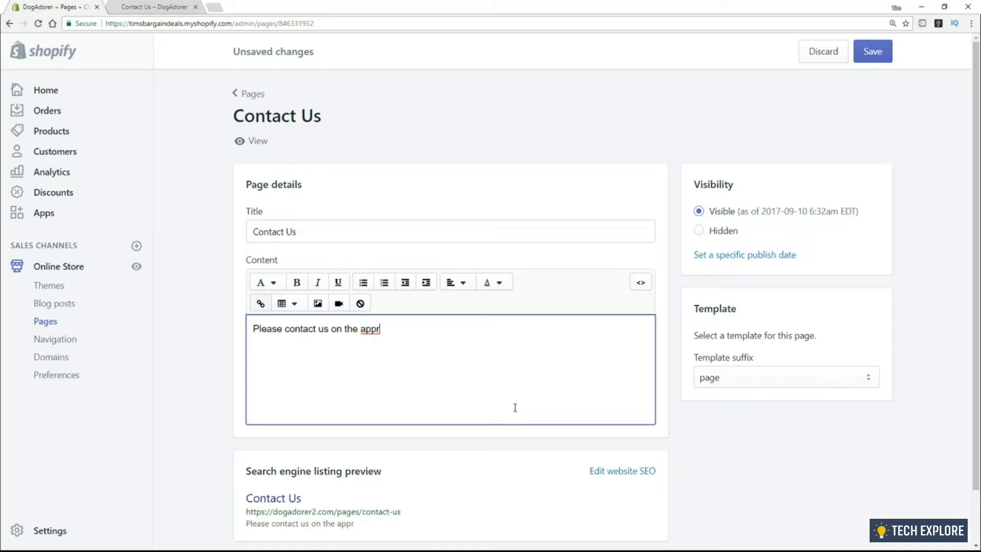
type("opriate email")
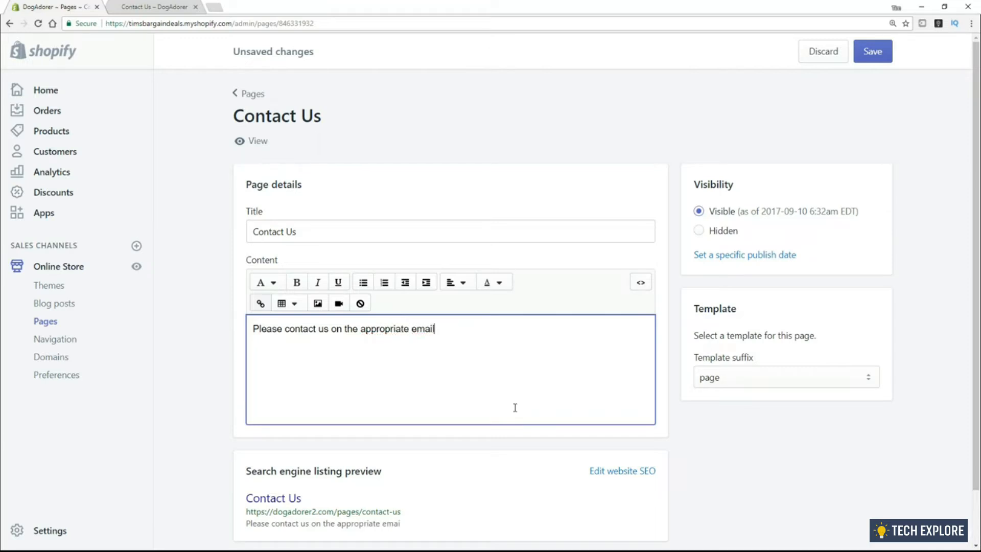
type(" below :")
key("Return")
type("sales@")
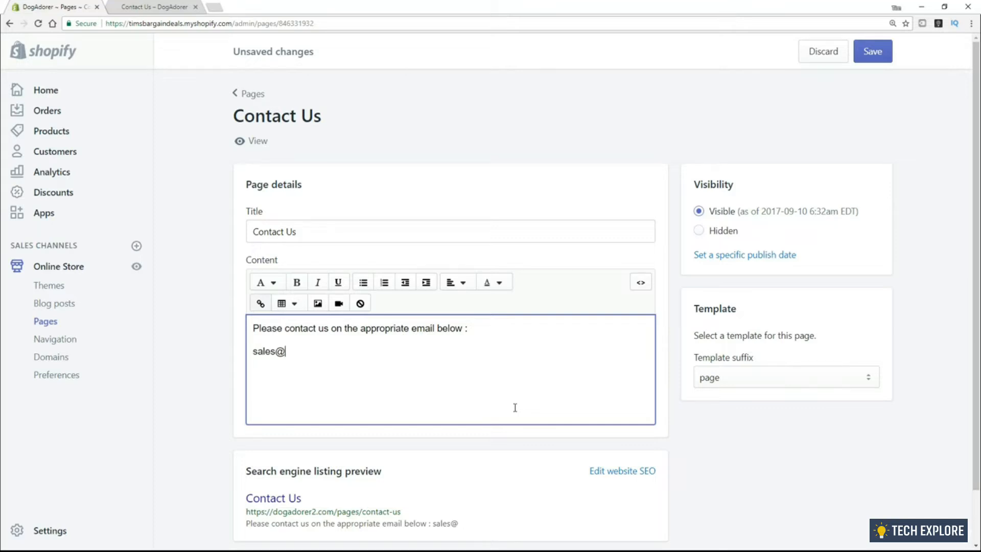
key("Return")
type("billing@")
key("Return")
type("suppor")
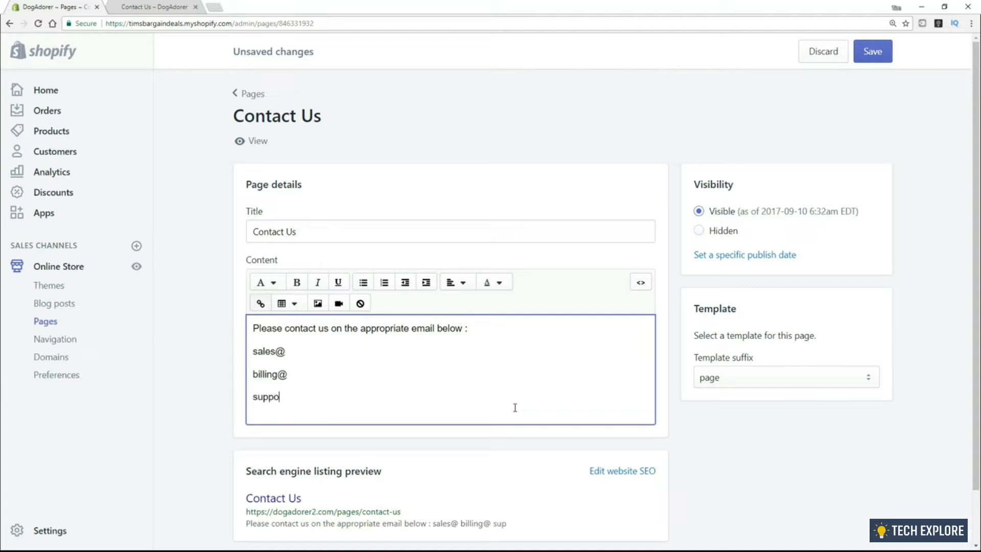
key("BackSpace")
type("rt@")
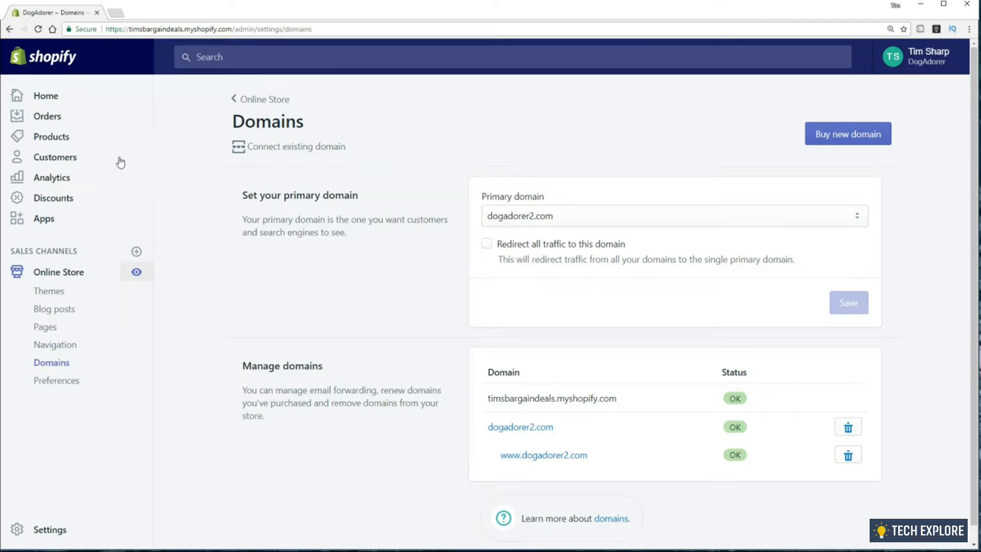
Open the live DogAdorer store at dogadorer2.com and check its secure connection details
left_click(137, 274)
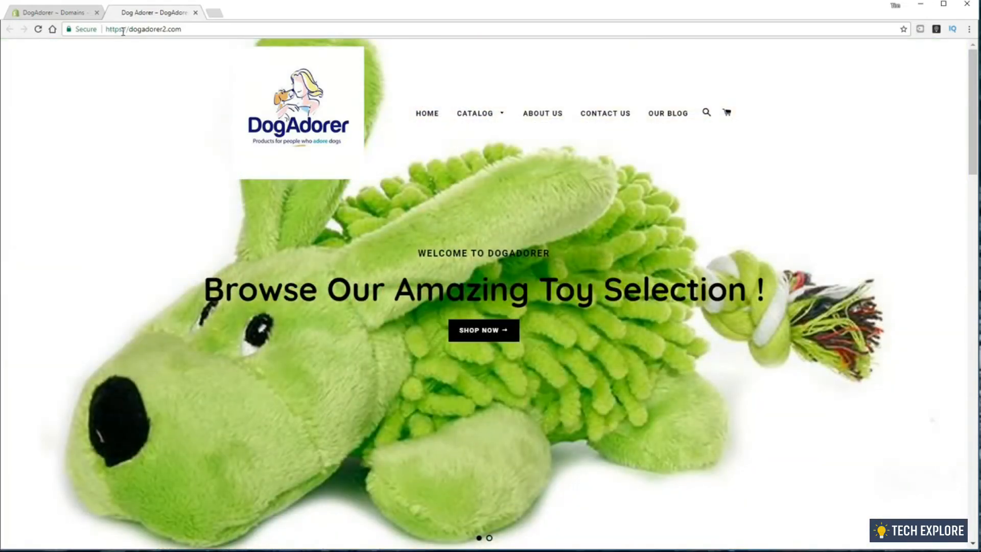
left_click(85, 31)
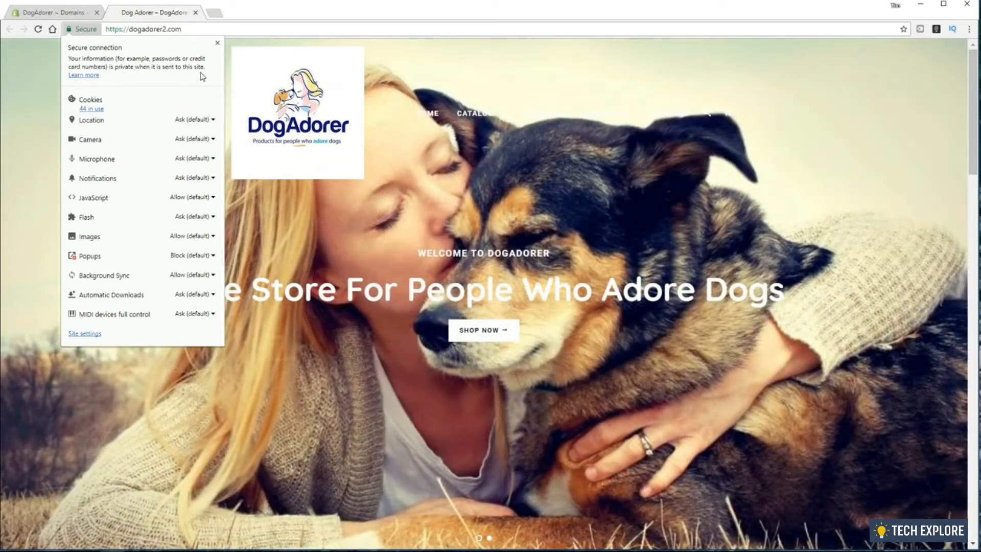
left_click(218, 44)
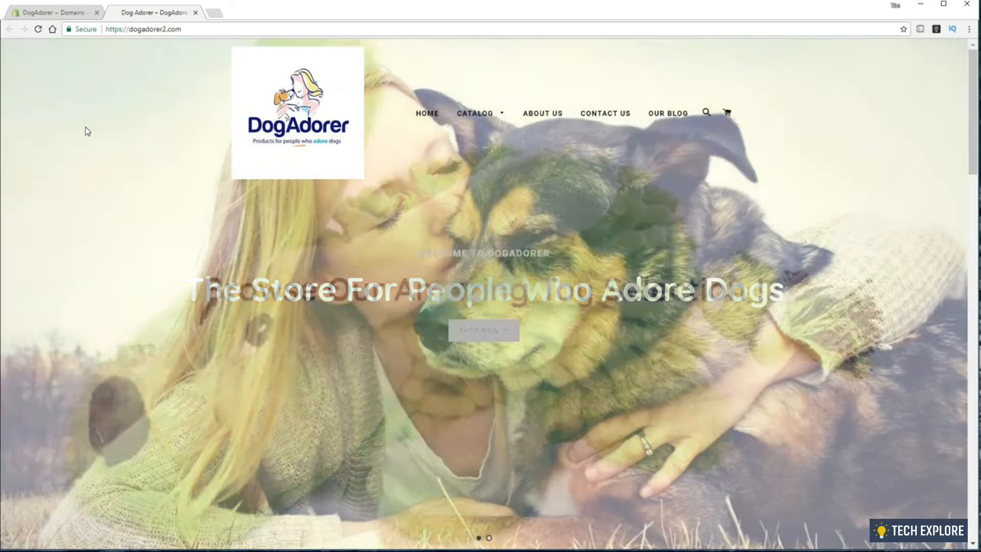
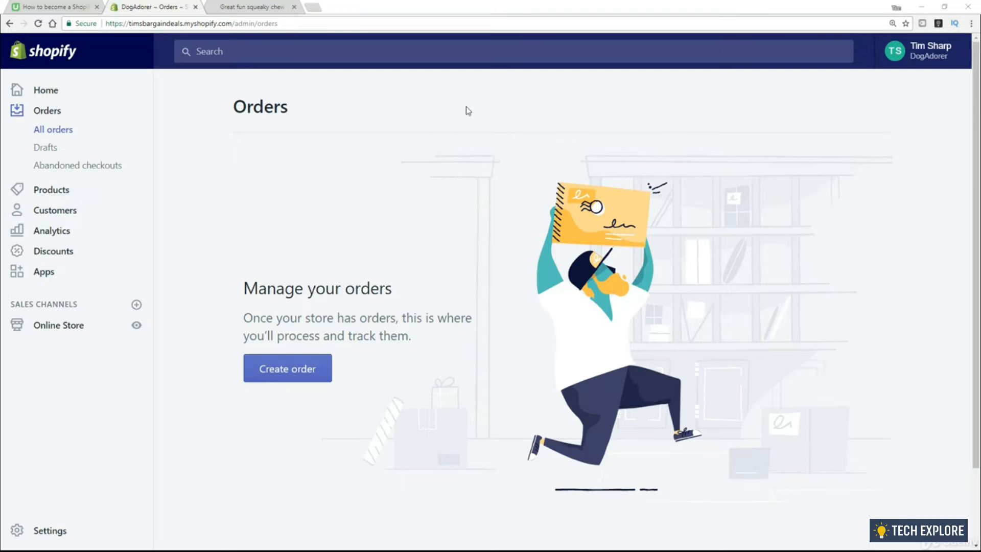
Bring up the Great fun squeaky chew toy storefront page and scroll through its details
left_click(253, 7)
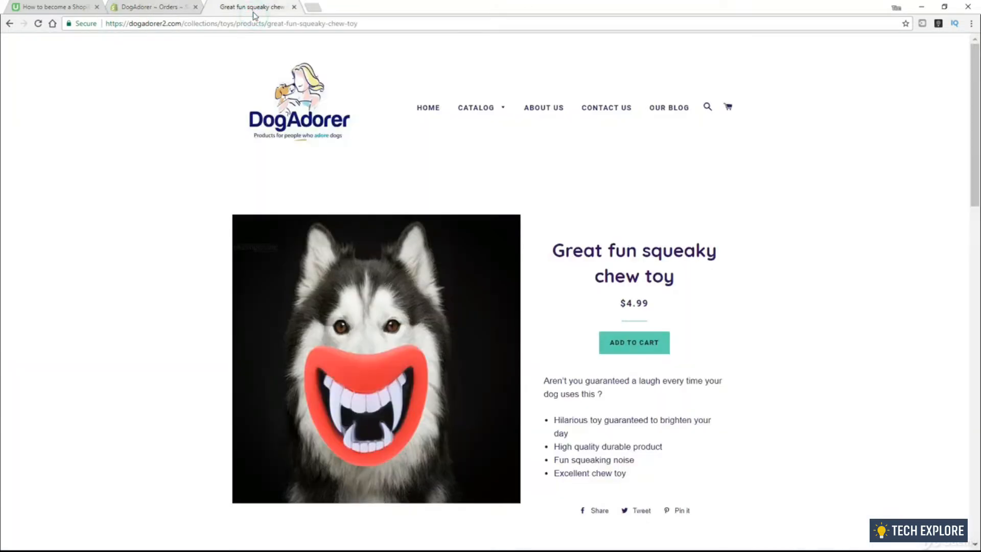
scroll(80, 258, "down", 1)
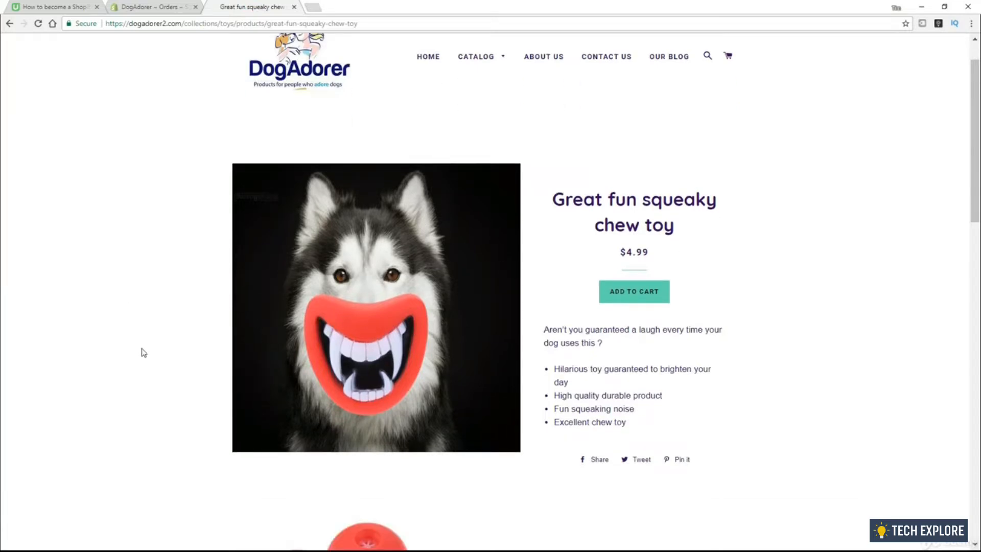
scroll(65, 308, "down", 1)
scroll(66, 308, "down", 5)
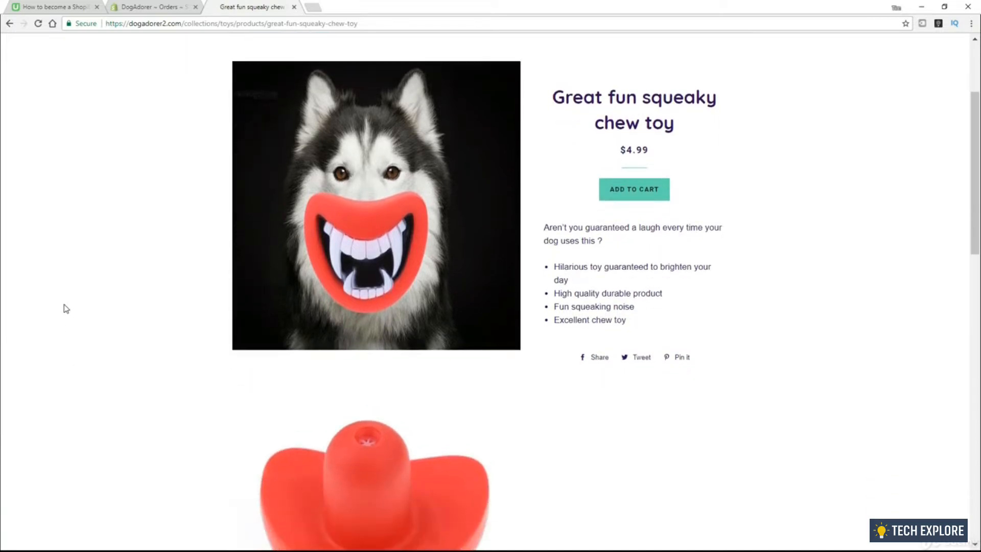
scroll(65, 308, "down", 10)
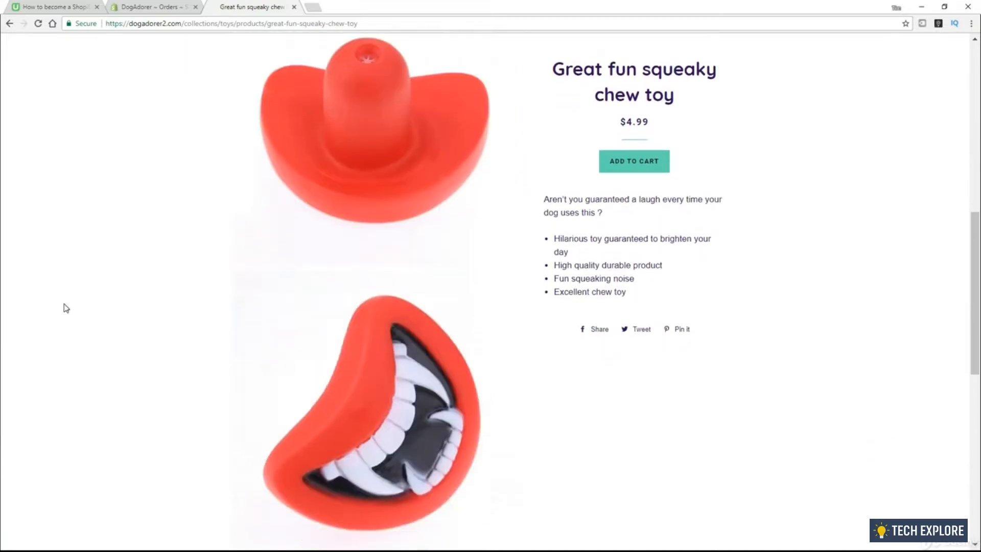
scroll(346, 452, "down", 3)
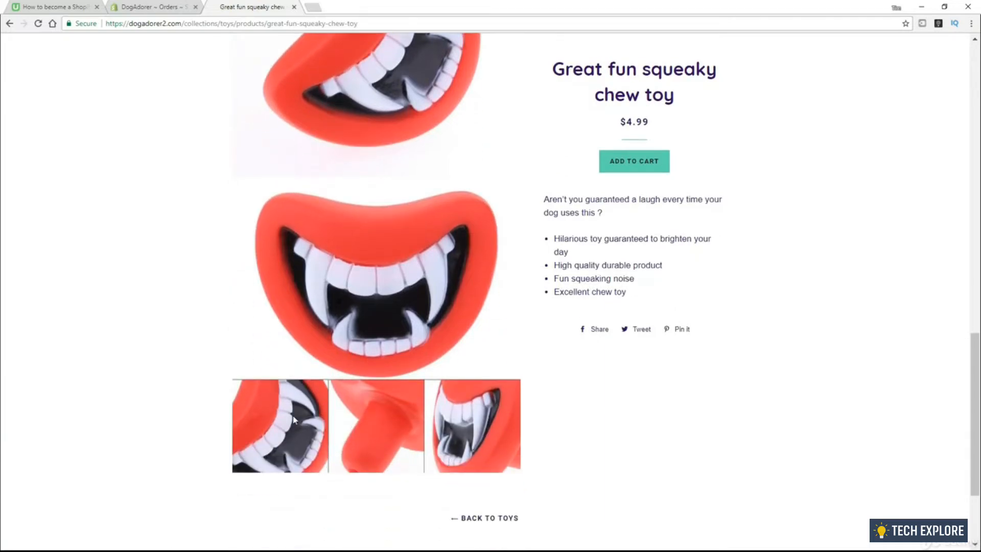
scroll(317, 435, "up", 3)
scroll(317, 435, "up", 12)
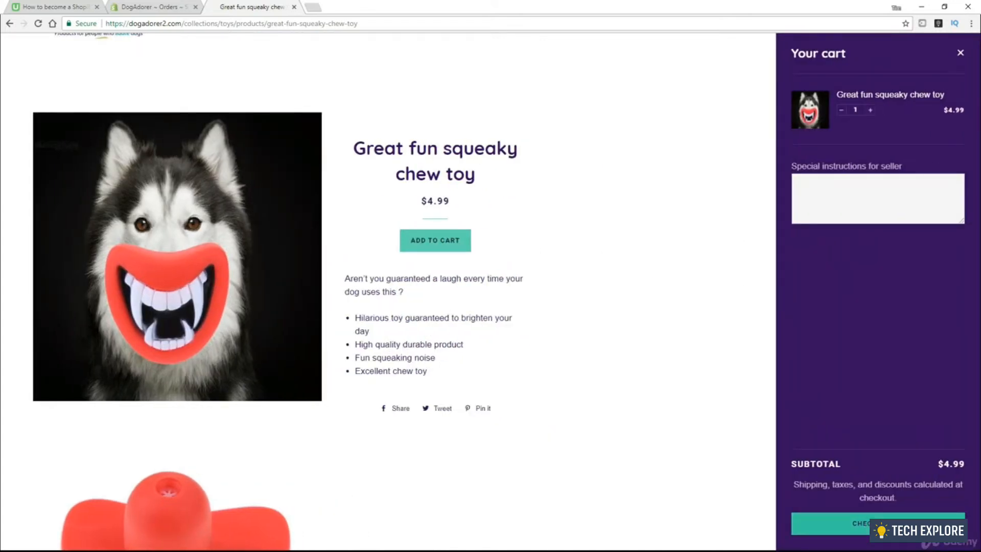
Proceed from the cart holding the $4.99 chew toy to checkout
left_click(838, 523)
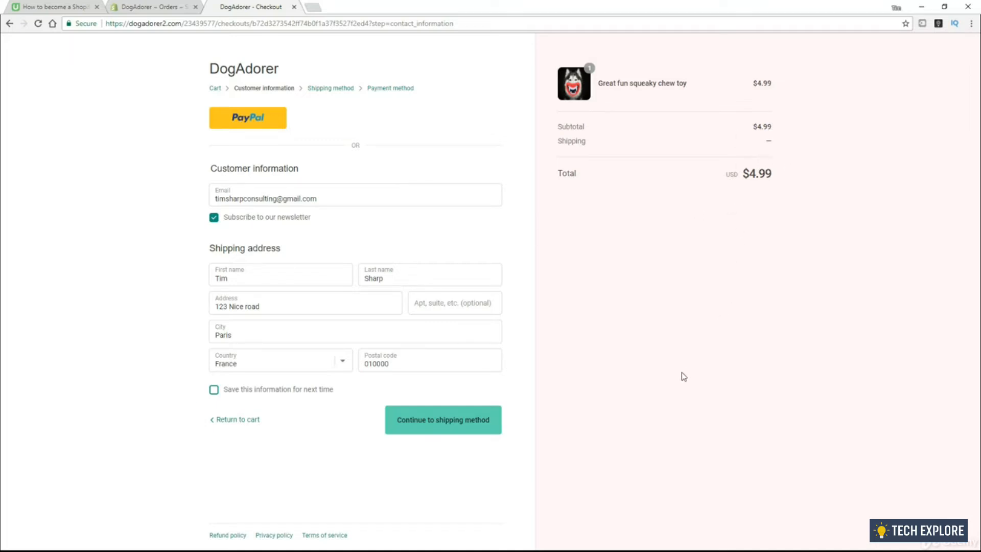
Advance the checkout to the shipping method step with free International Shipping
left_click(437, 429)
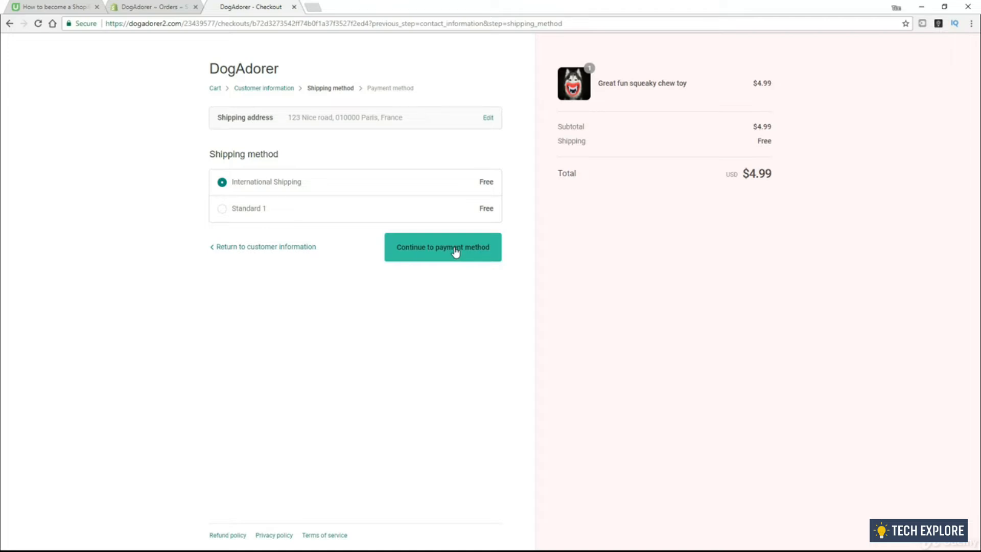
Continue to the payment step and complete the $4.99 chew toy order
left_click(454, 247)
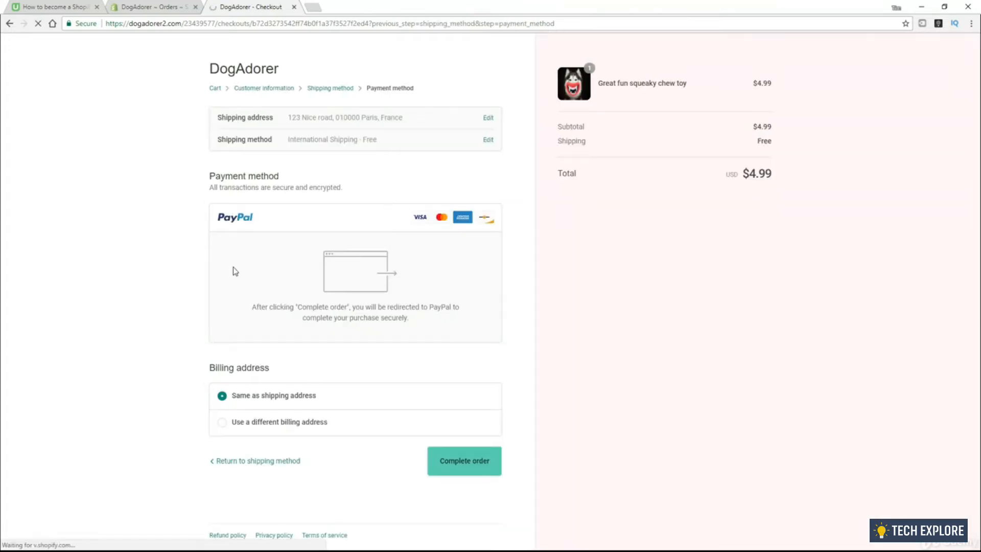
left_click(471, 466)
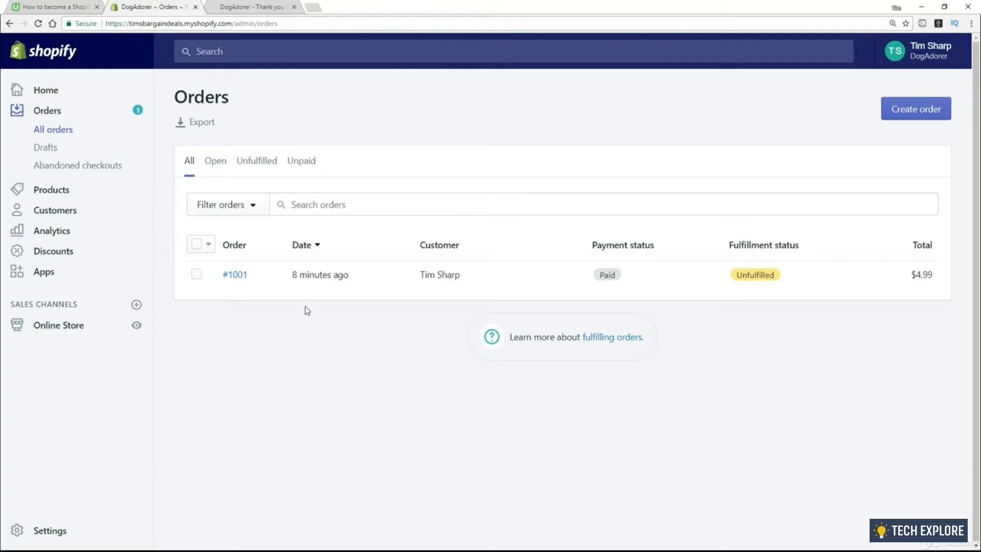
Open order #1001's detail page with the chew toy and $4.99 total
left_click(235, 278)
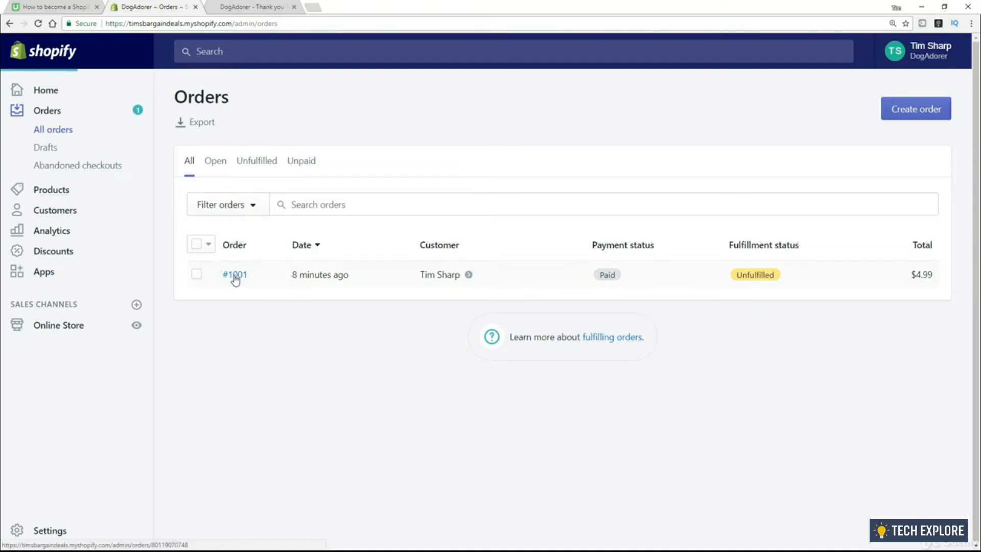
left_click(234, 277)
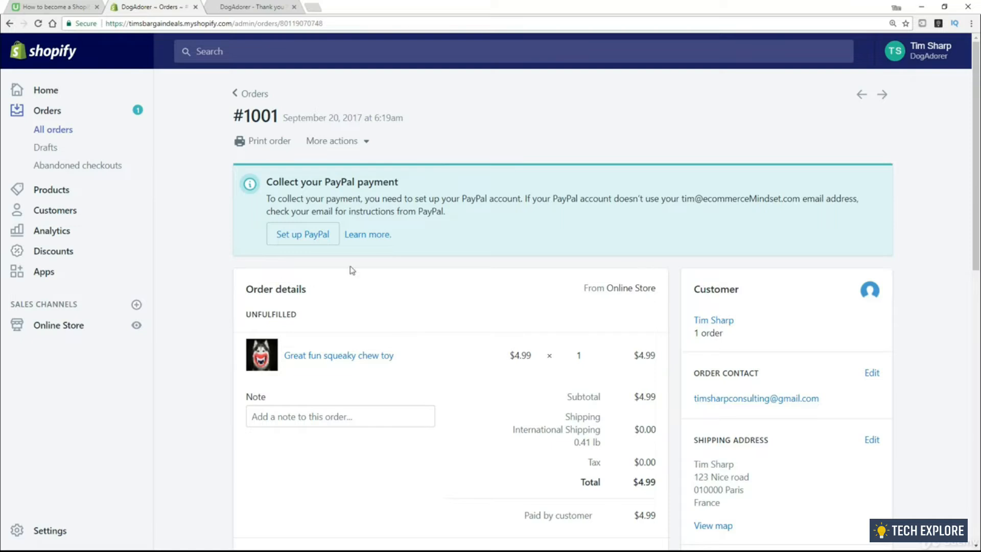
Review order #1001's payment, totals, addresses and timeline, selecting the customer's e-mail
scroll(178, 180, "down", 3)
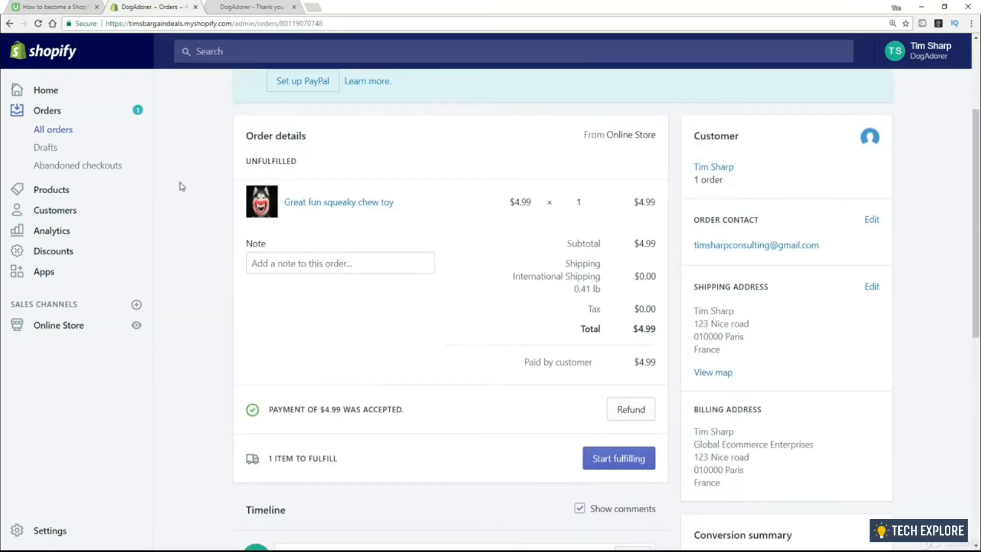
scroll(182, 187, "down", 1)
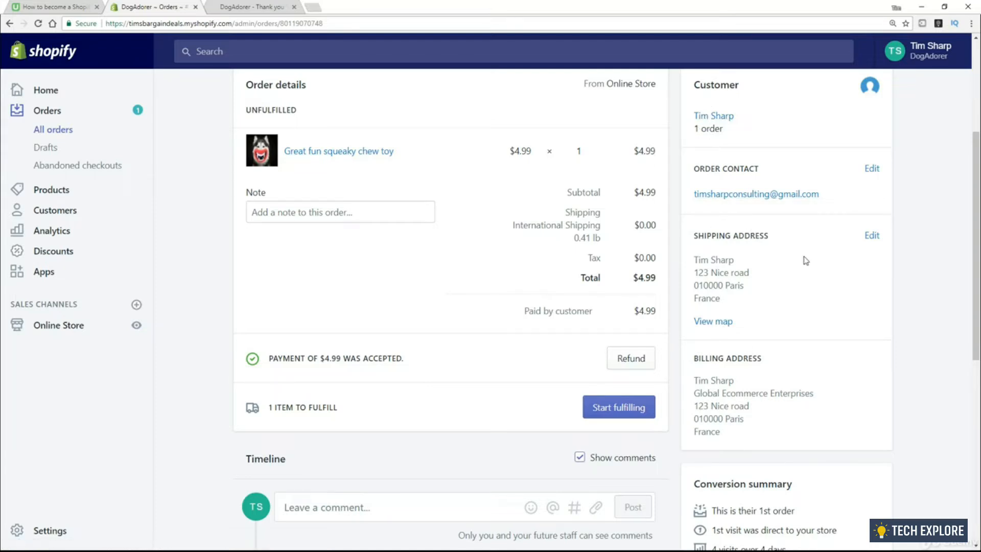
scroll(763, 414, "down", 1)
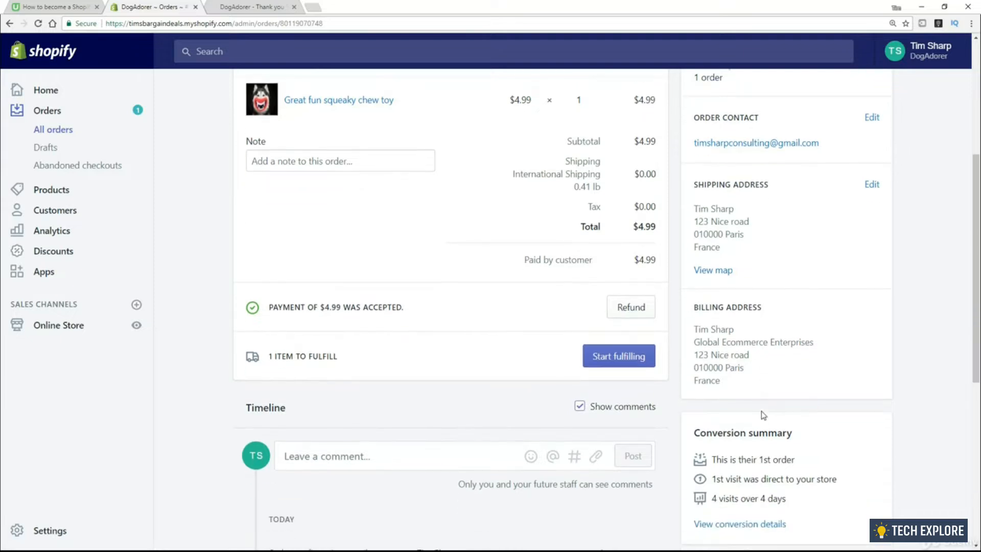
scroll(486, 346, "down", 2)
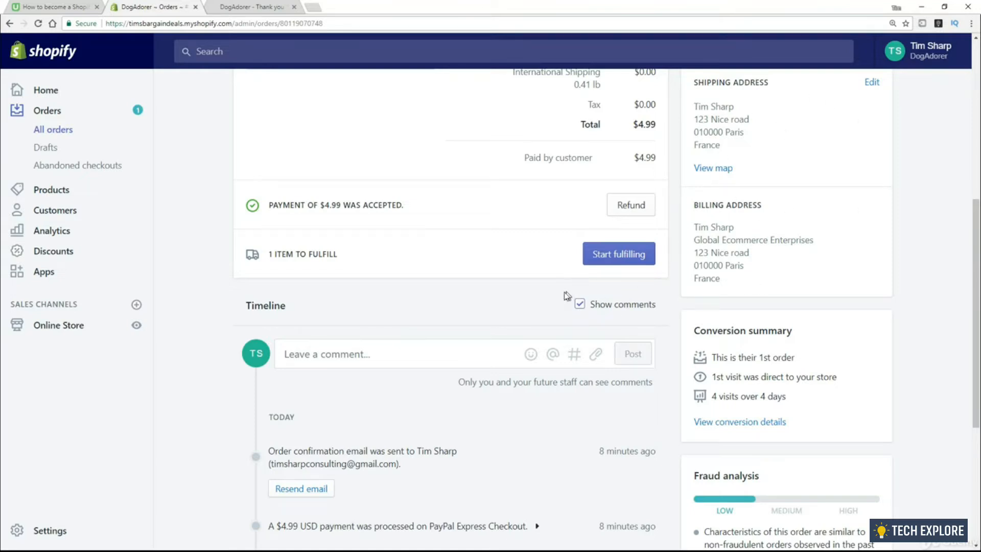
scroll(557, 303, "down", 2)
scroll(557, 303, "down", 1)
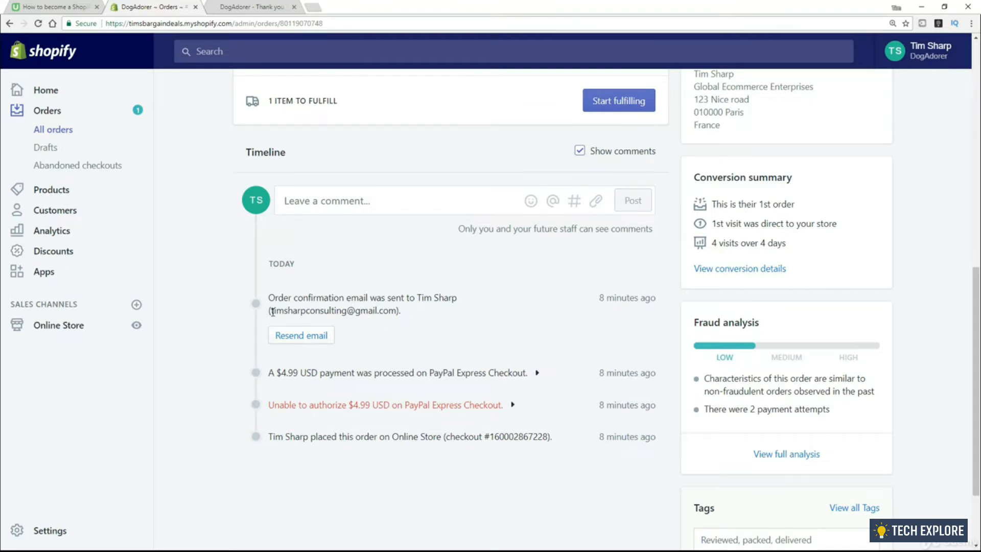
left_click_drag(271, 312, 395, 311)
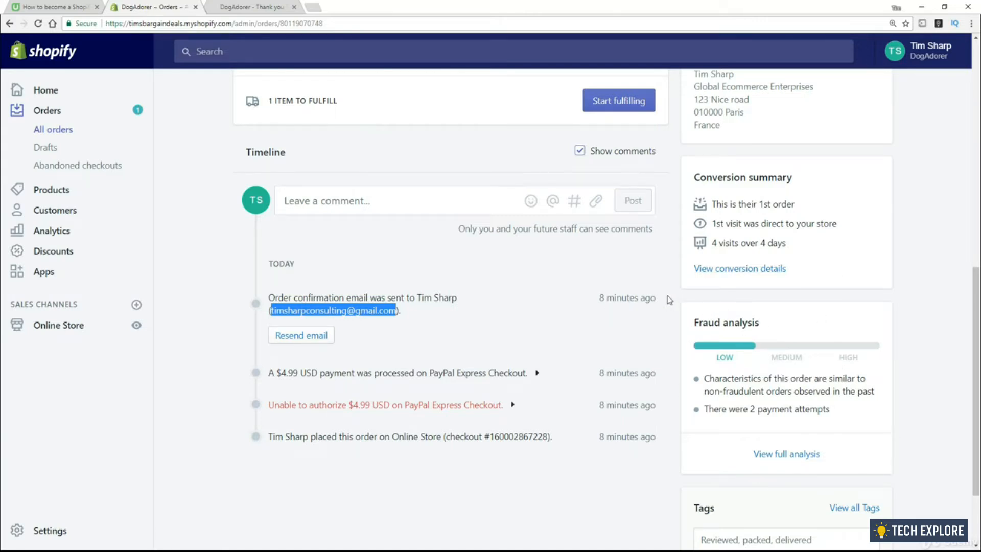
Start fulfilling the order's single unfulfilled item
scroll(559, 361, "up", 3)
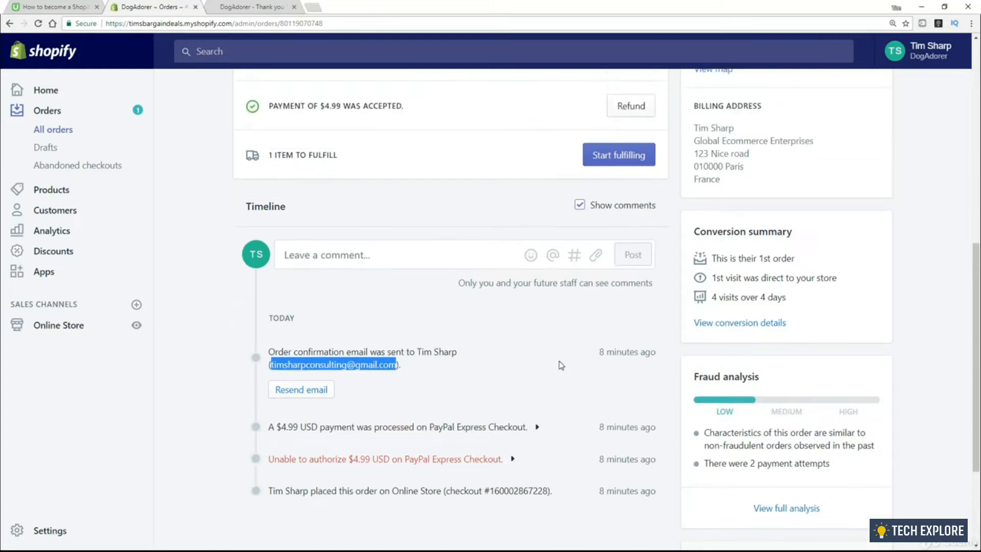
scroll(559, 361, "up", 1)
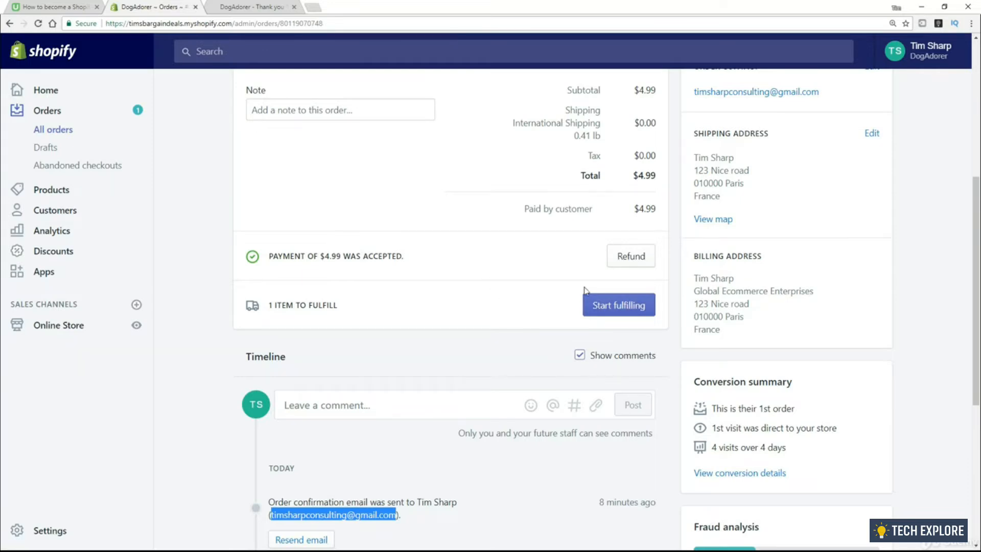
left_click(596, 306)
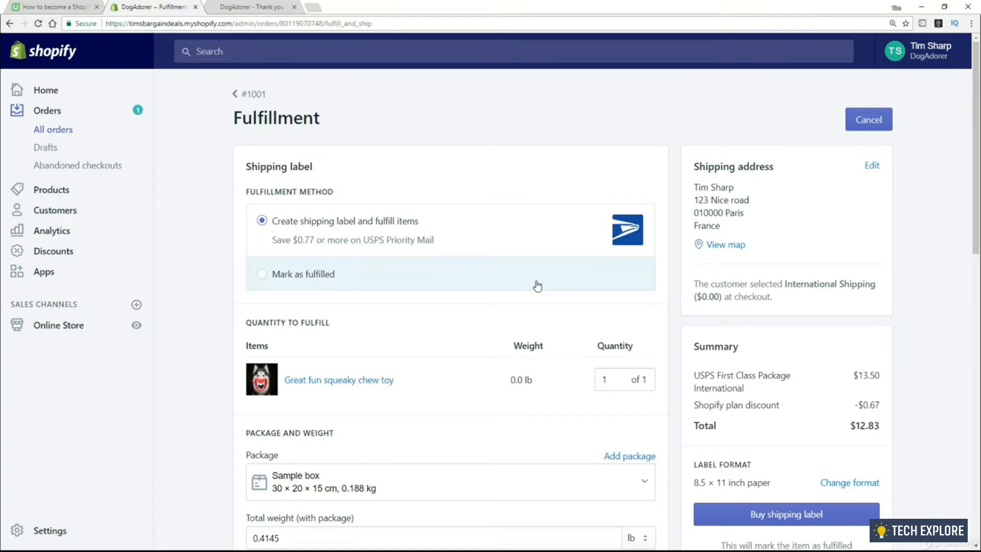
Try fulfilling without a shipping label, then switch back to creating a label
left_click(262, 275)
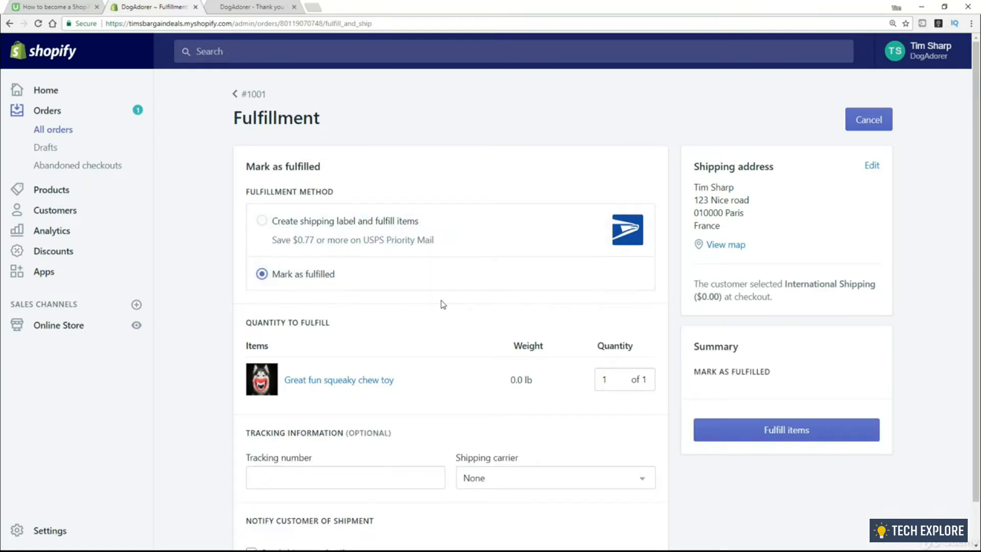
scroll(665, 357, "down", 1)
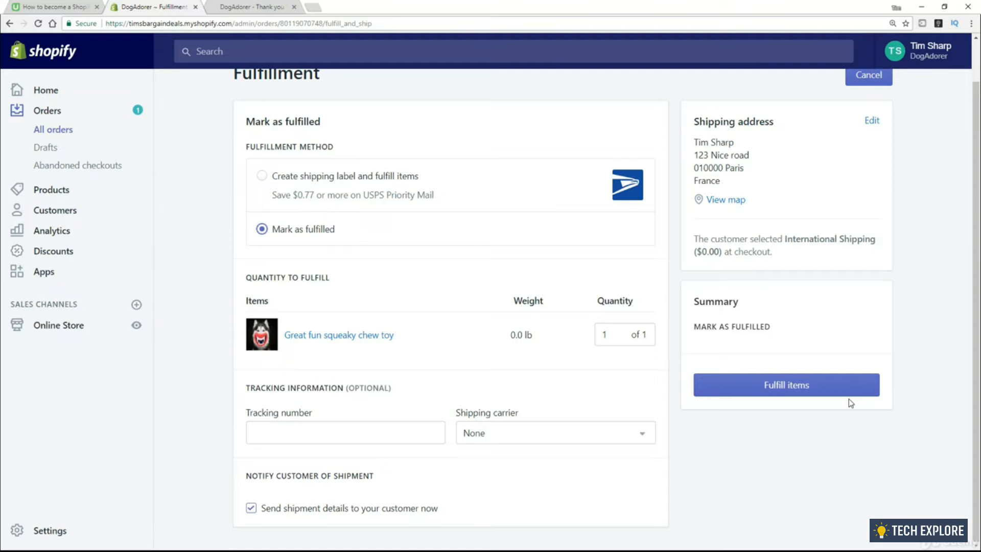
left_click(263, 177)
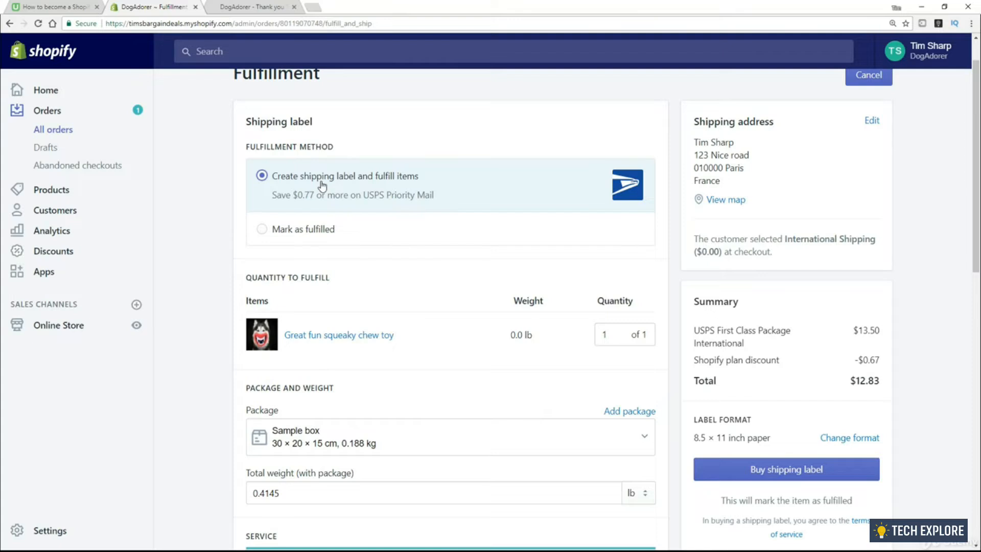
scroll(248, 231, "down", 3)
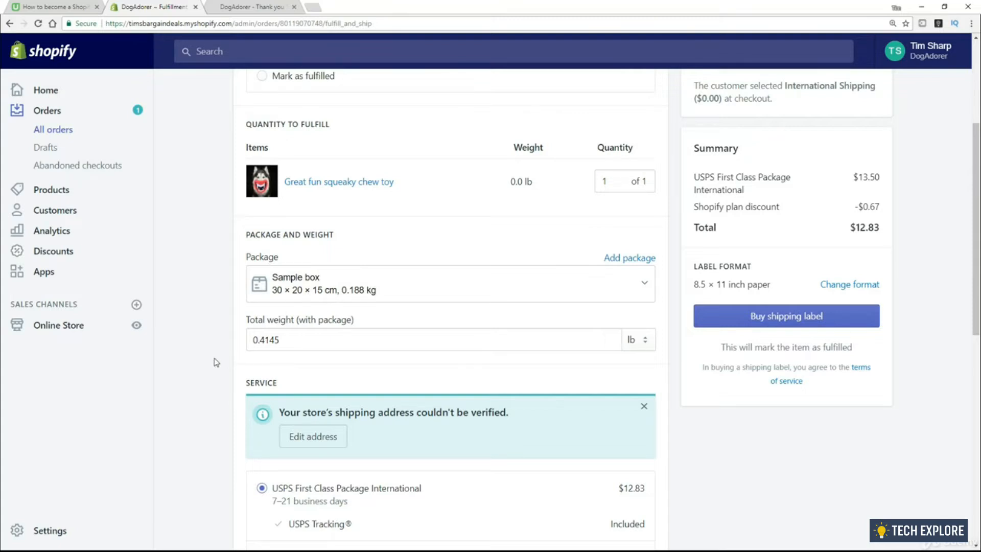
scroll(725, 327, "up", 3)
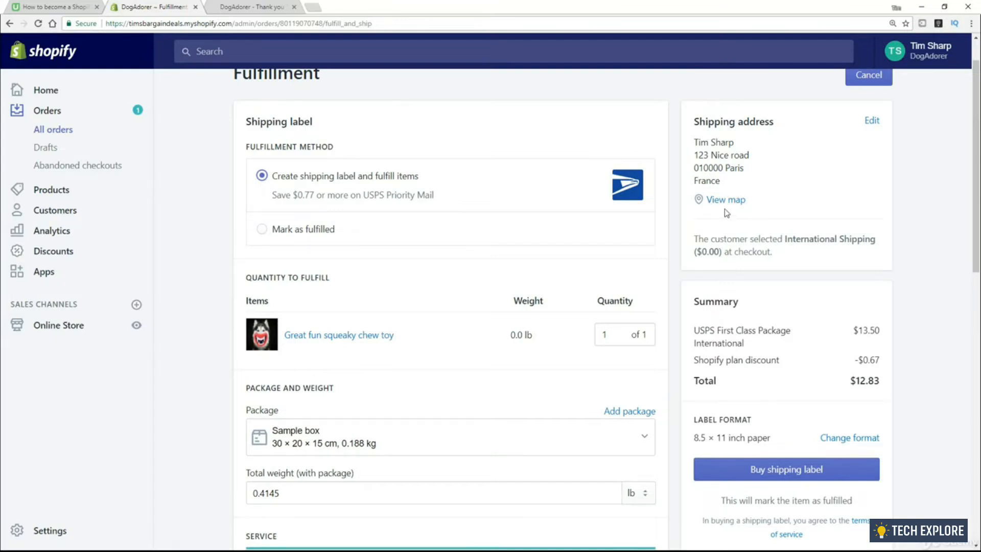
Look over the Fulfillment page's shipping, customs and shipping date sections
scroll(793, 292, "down", 2)
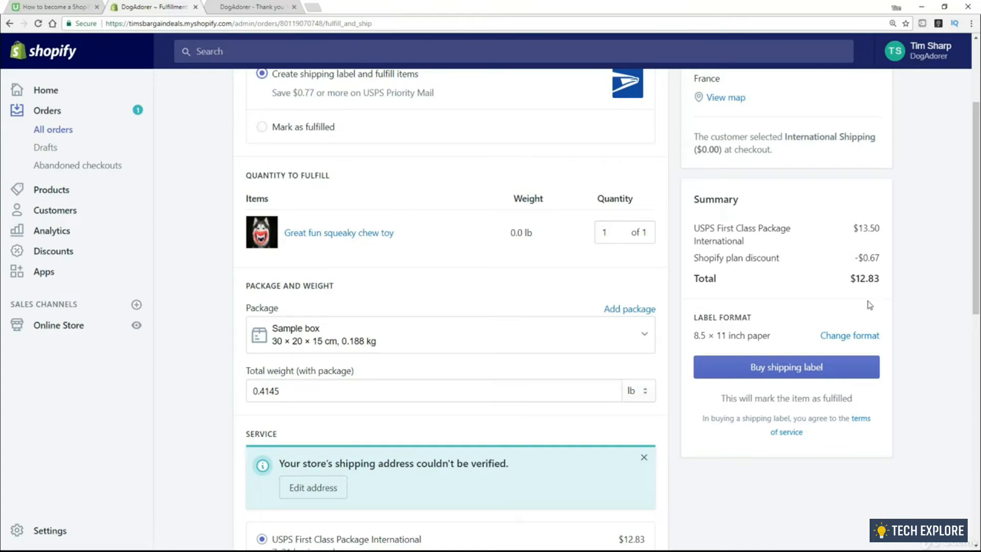
scroll(800, 316, "down", 2)
scroll(800, 316, "down", 1)
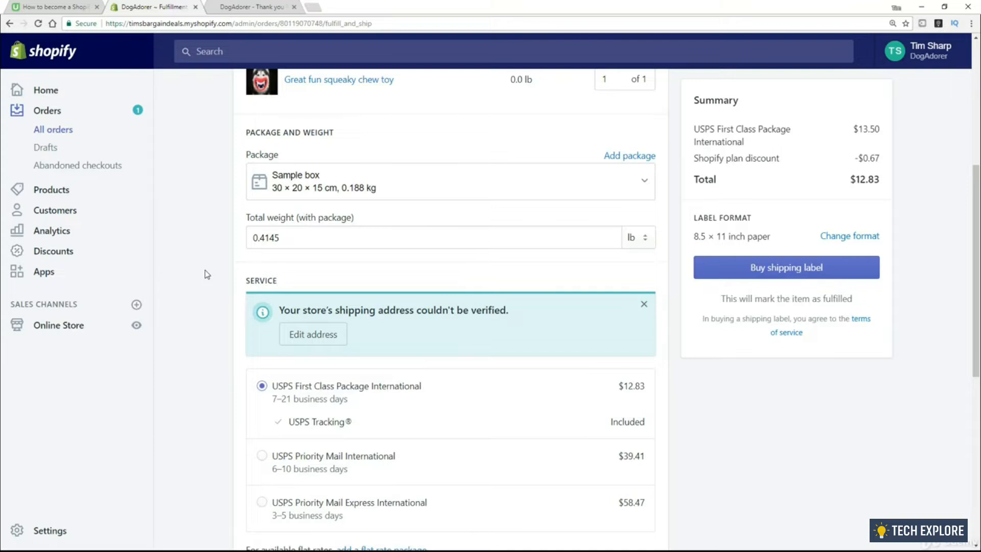
scroll(207, 274, "down", 2)
scroll(207, 274, "down", 2)
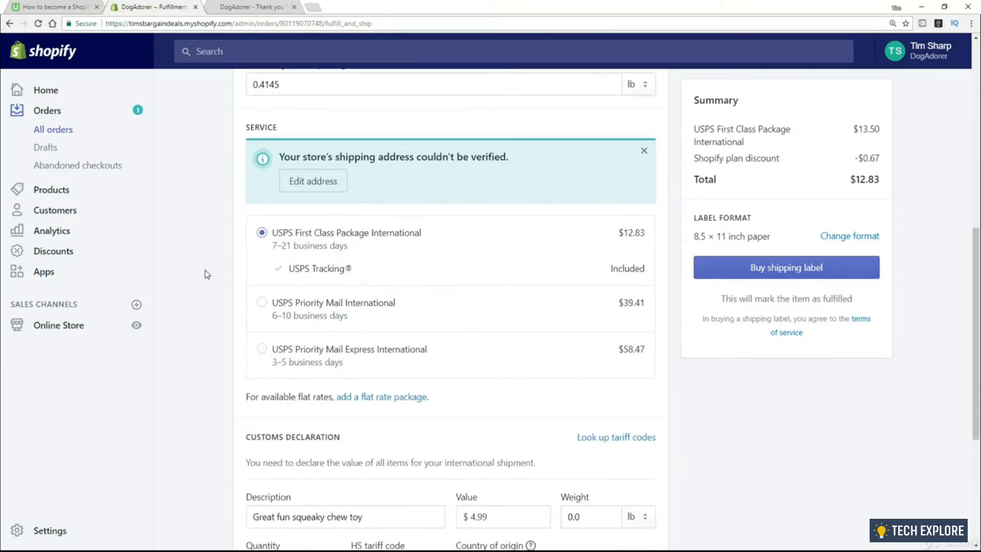
scroll(206, 274, "down", 1)
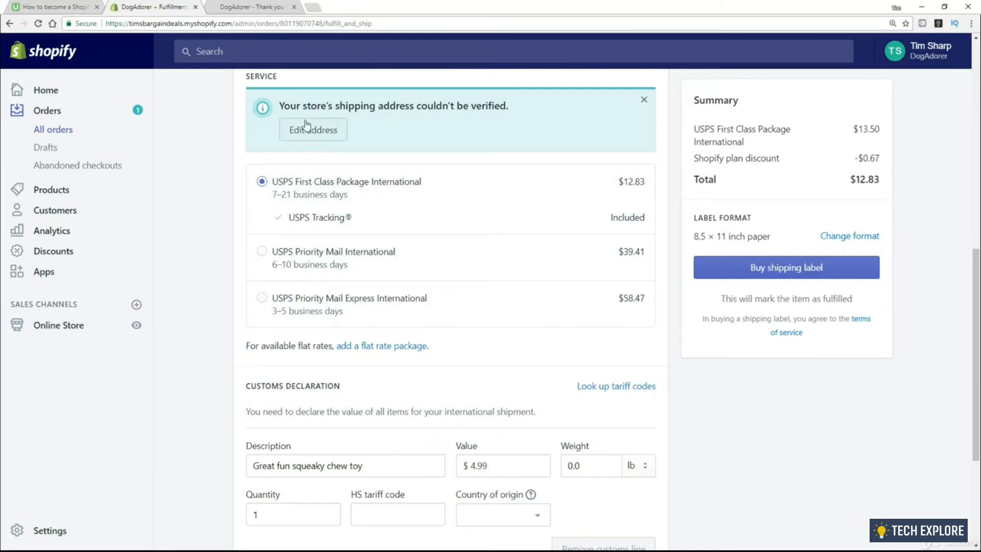
scroll(235, 276, "down", 1)
scroll(230, 281, "down", 3)
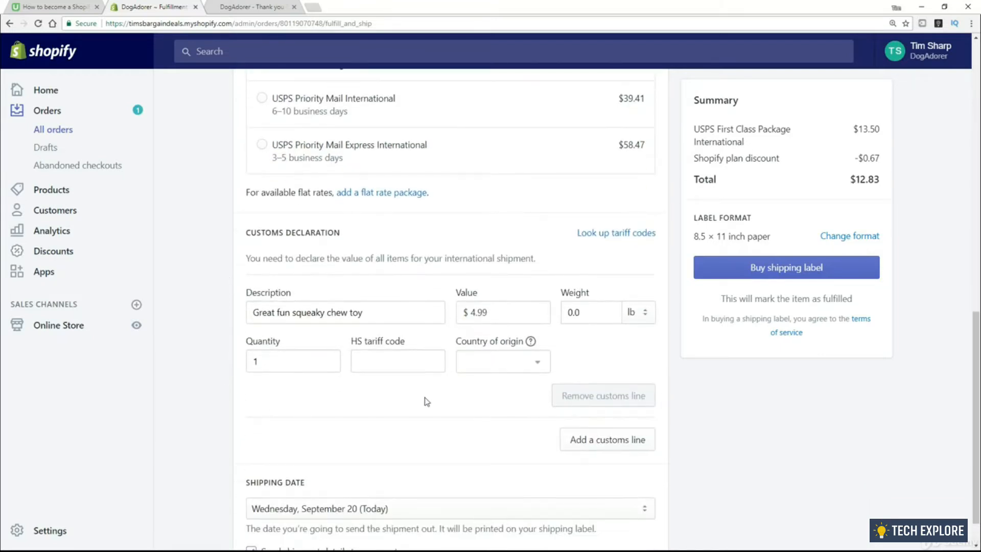
scroll(232, 392, "down", 1)
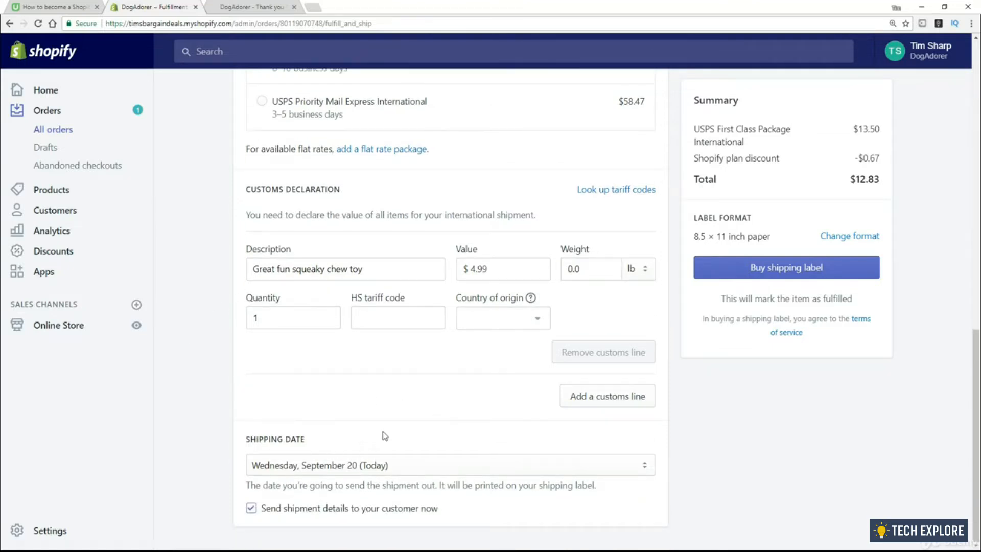
scroll(466, 386, "up", 15)
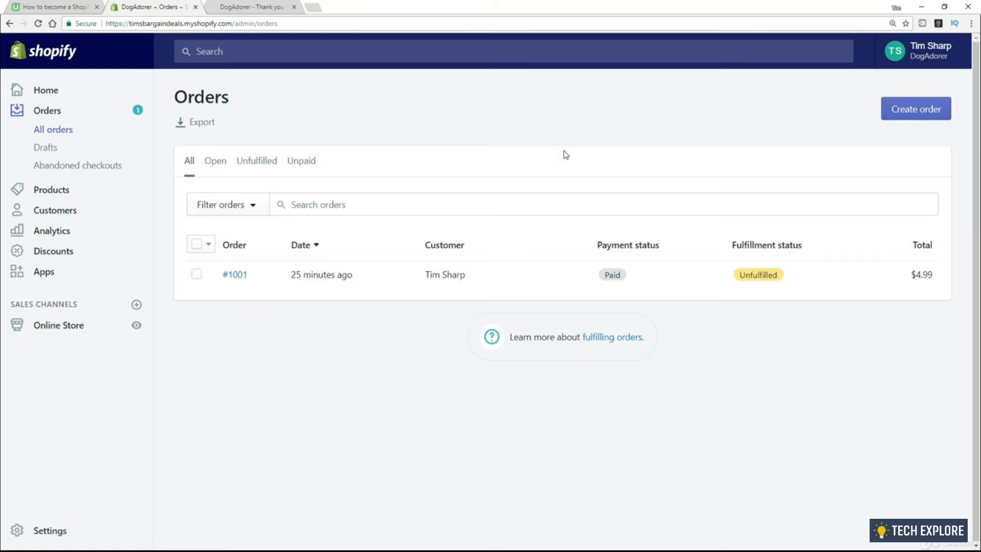
Open a blank Create order draft totaling $0.00
left_click(923, 109)
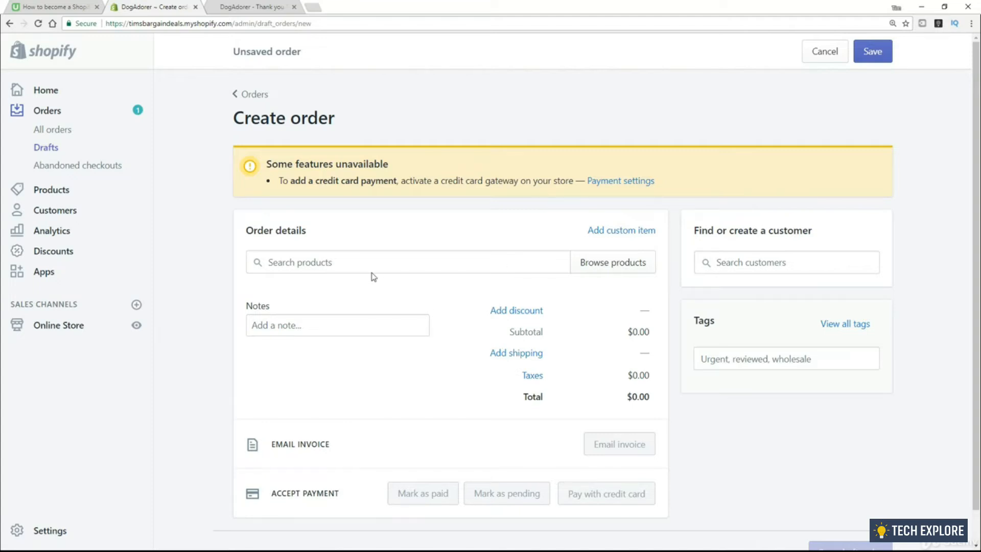
Search 'squea' and add one Great fun squeaky chew toy to the order, totaling $4.99
left_click(353, 263)
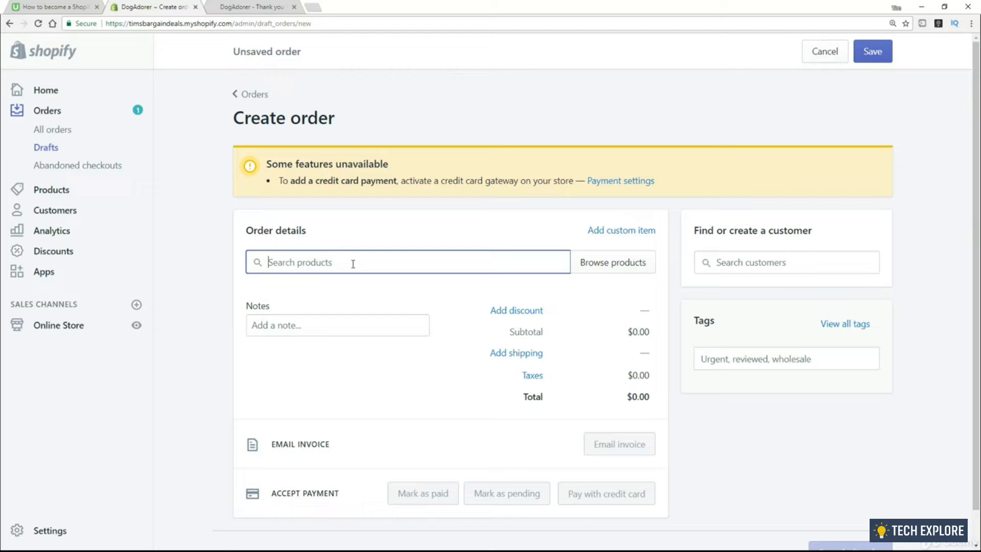
type("sq")
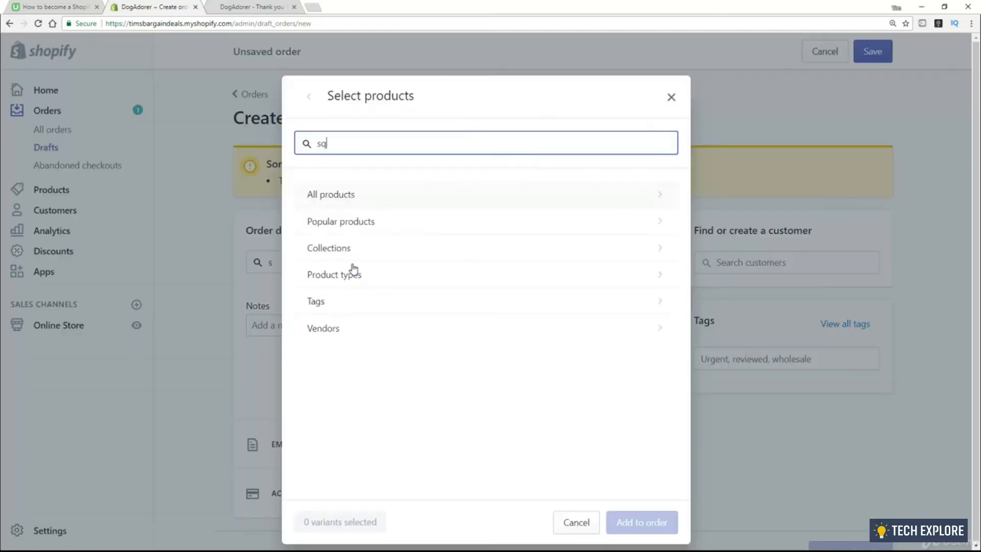
type("uea")
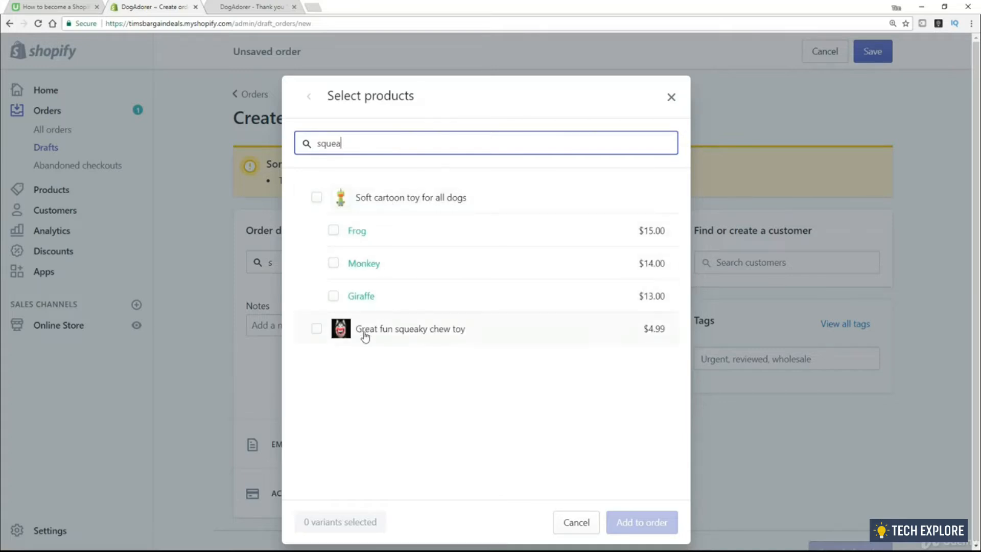
left_click(317, 330)
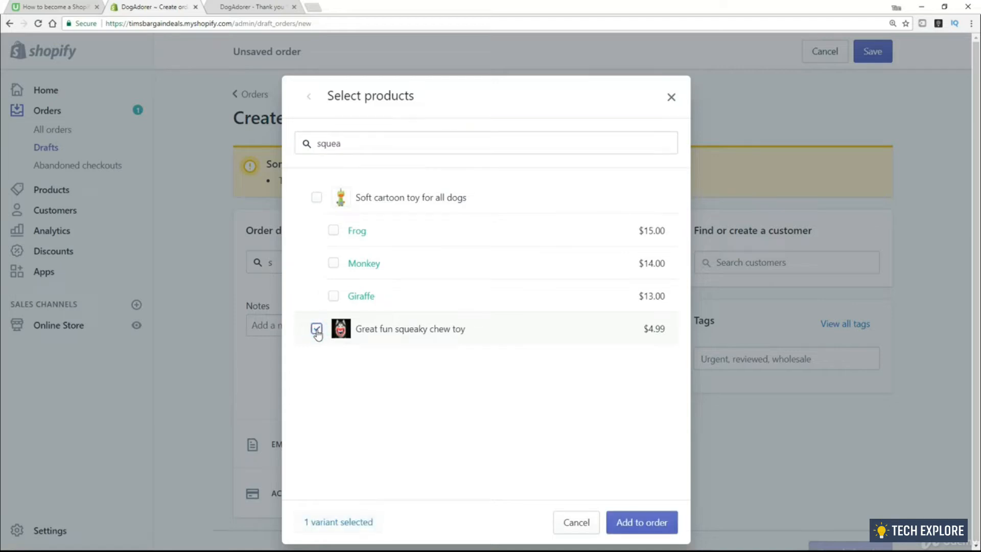
left_click(637, 524)
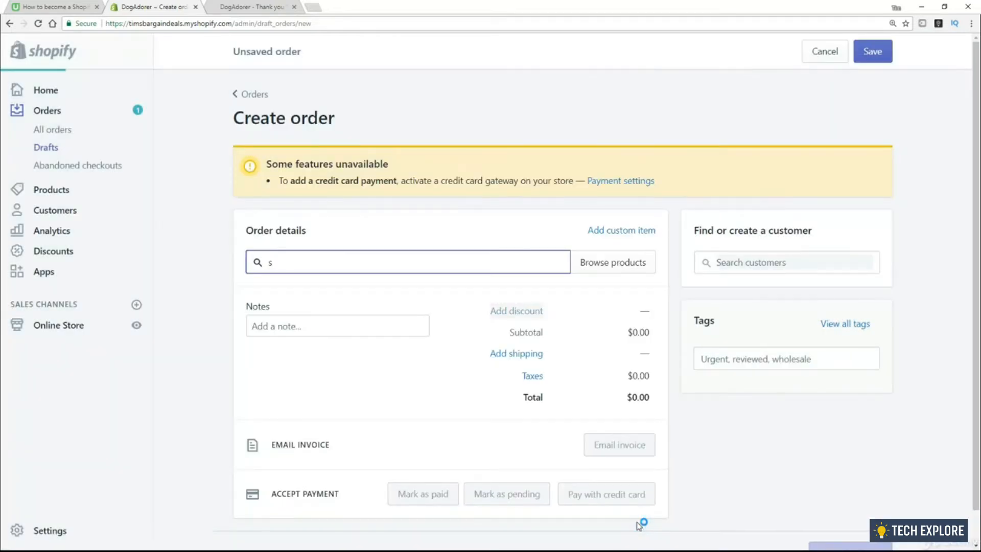
scroll(399, 322, "down", 3)
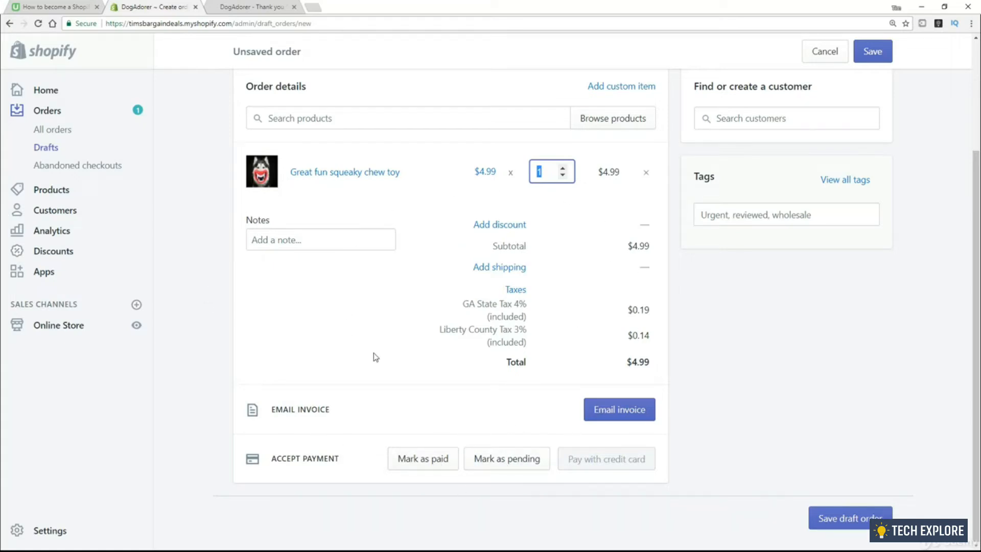
scroll(844, 156, "up", 1)
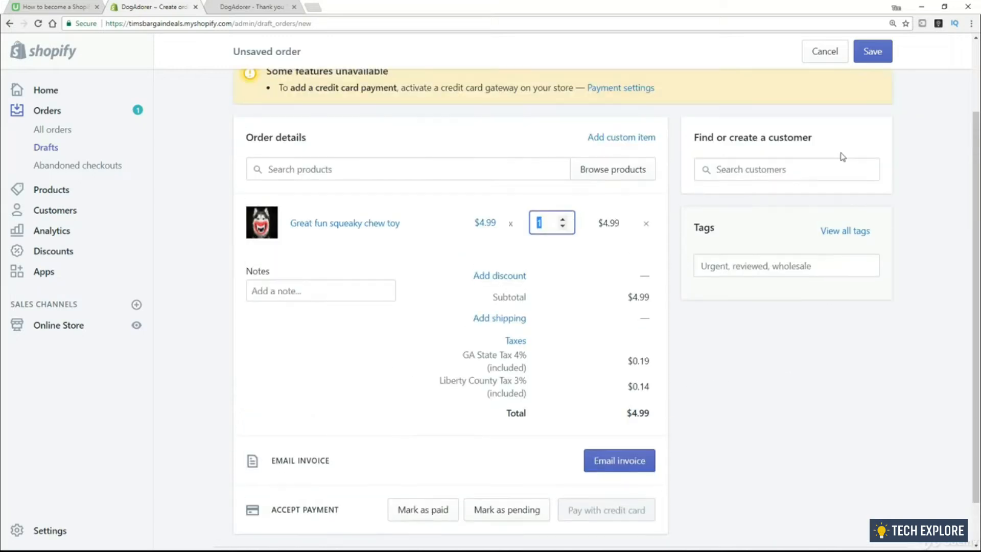
Begin looking up a customer in the draft order's Search customers field
left_click(756, 172)
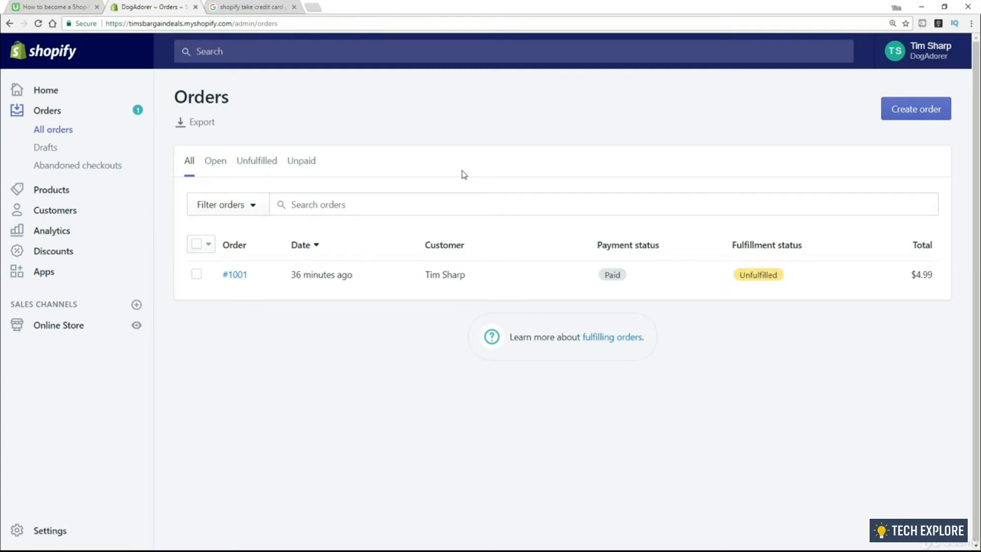
Open order #1001 and scroll down to its Timeline and Fraud analysis cards
left_click(238, 281)
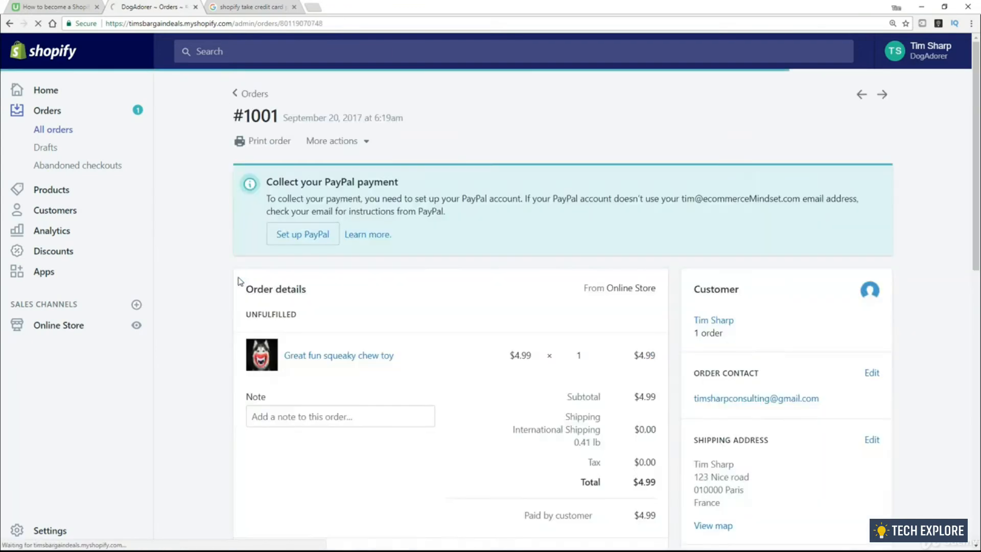
scroll(567, 216, "down", 6)
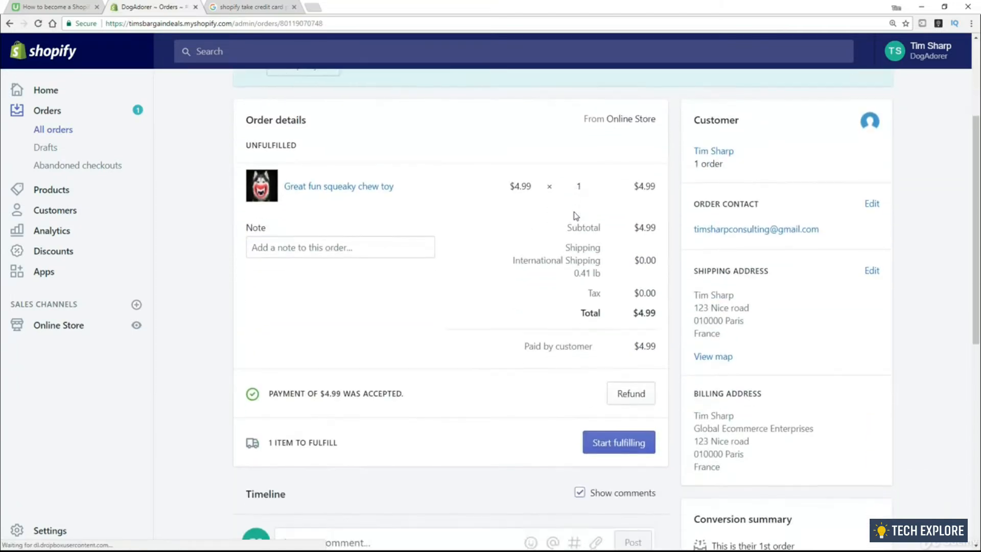
scroll(575, 211, "down", 6)
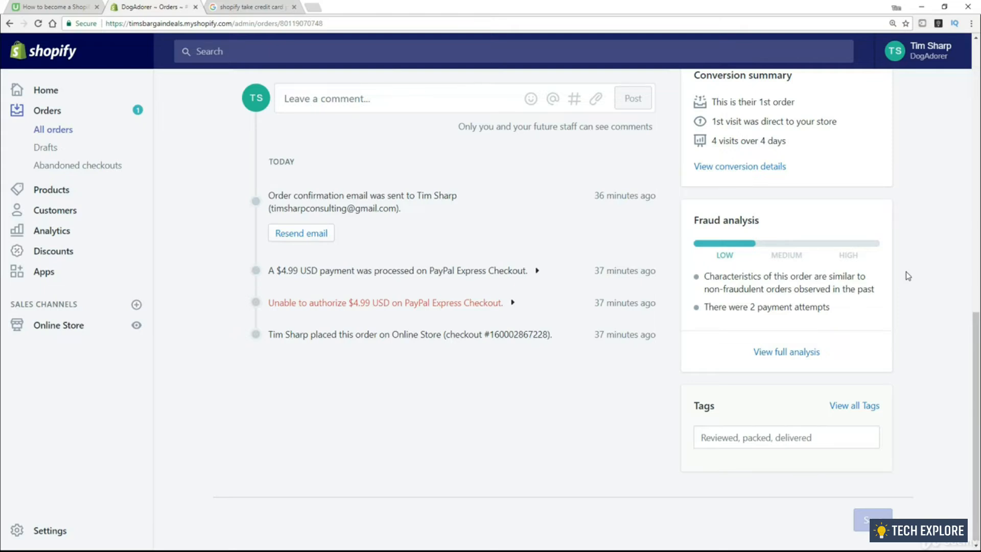
mouse_move(851, 246)
View order #1001's full fraud analysis and highlight the shipping-address distance indicator
left_click(778, 354)
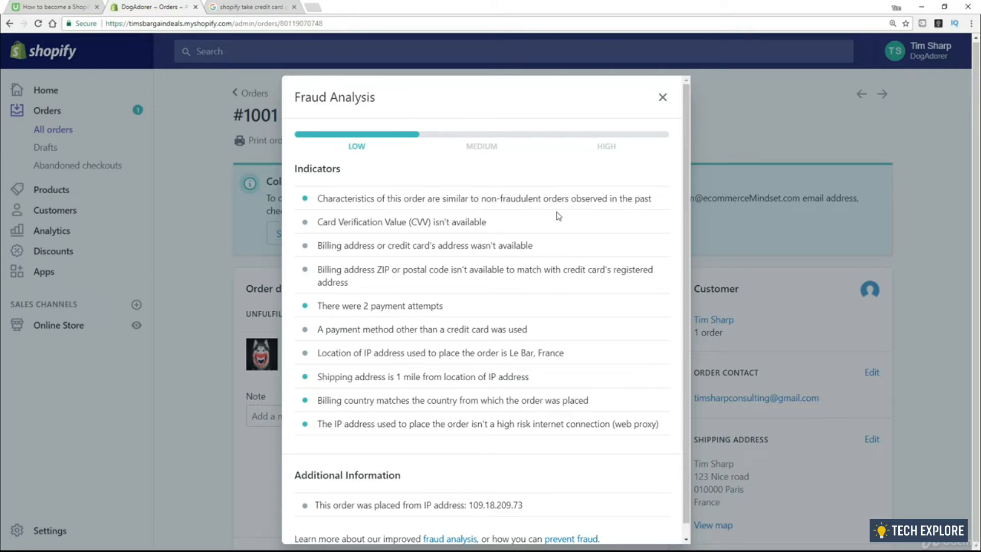
scroll(470, 229, "down", 1)
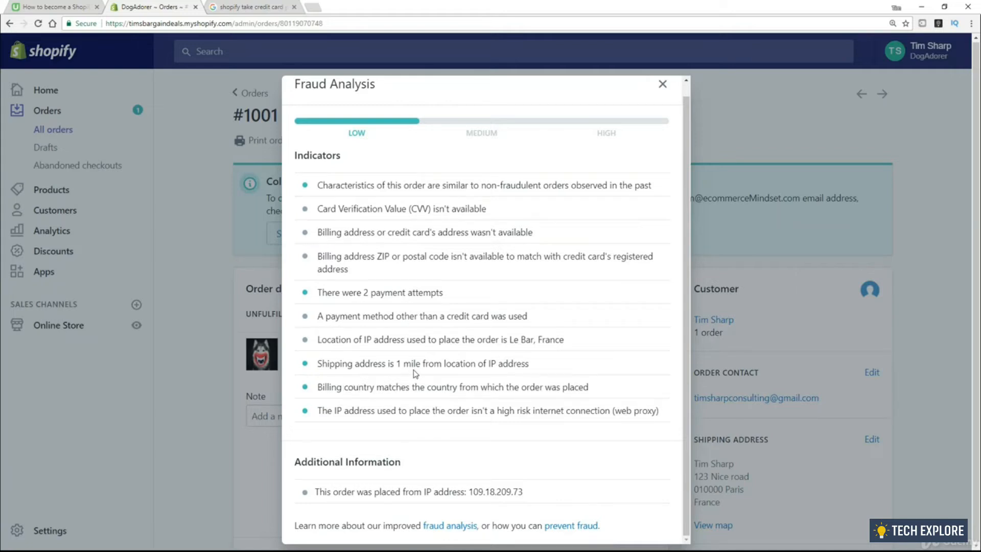
left_click(534, 365)
left_click_drag(485, 366, 313, 375)
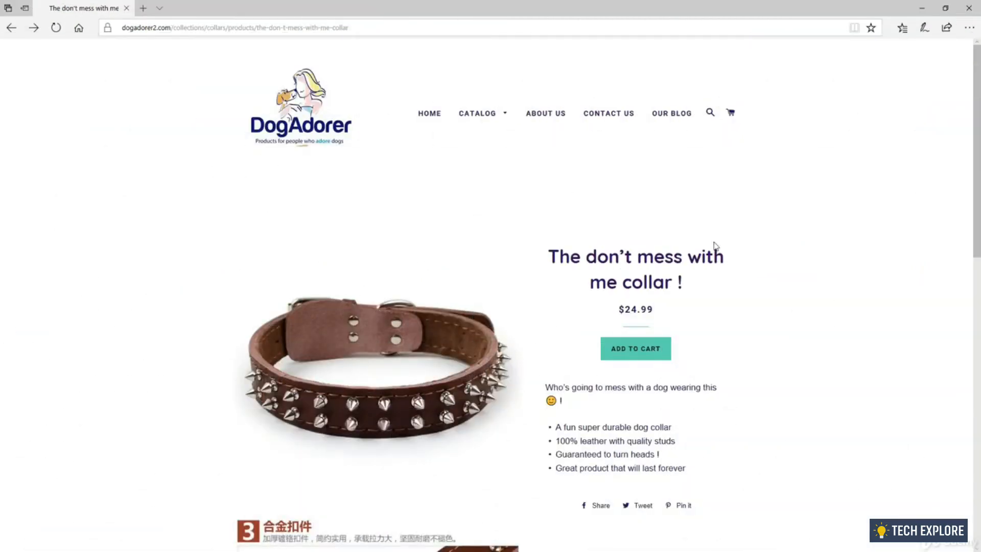
Add The don't mess with me collar ($24.99) to the cart and go to checkout
left_click(631, 354)
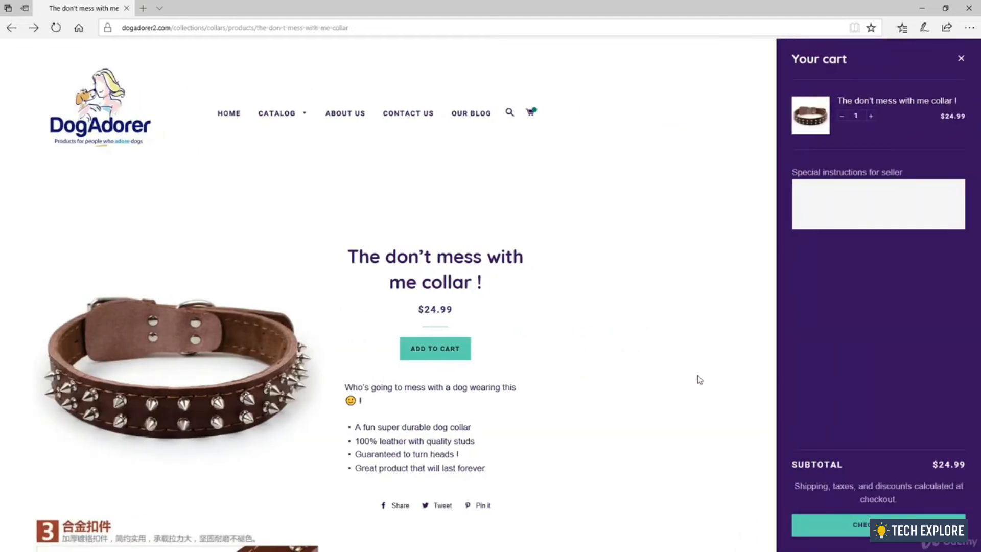
left_click(862, 527)
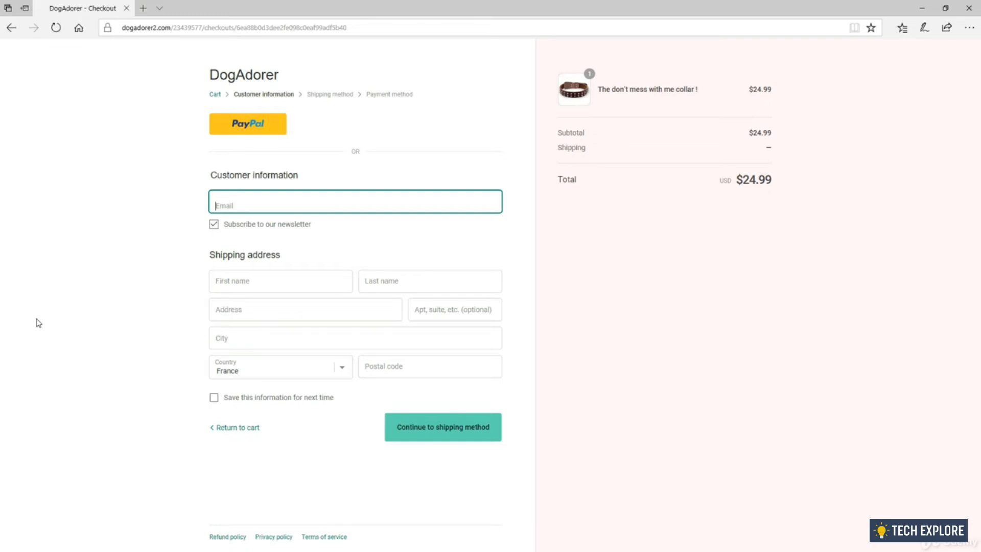
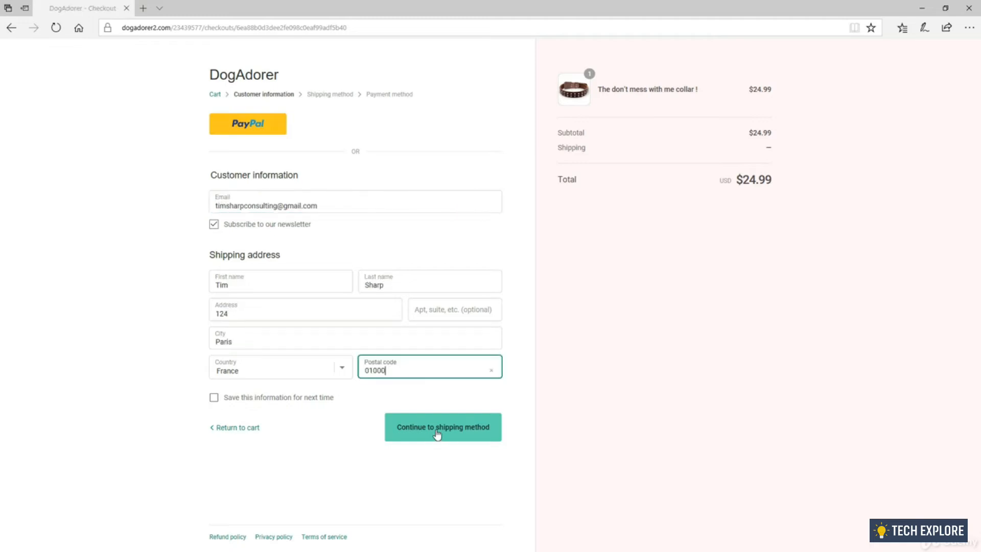
Enter the customer's e-mail and continue to the shipping method step
left_click(437, 433)
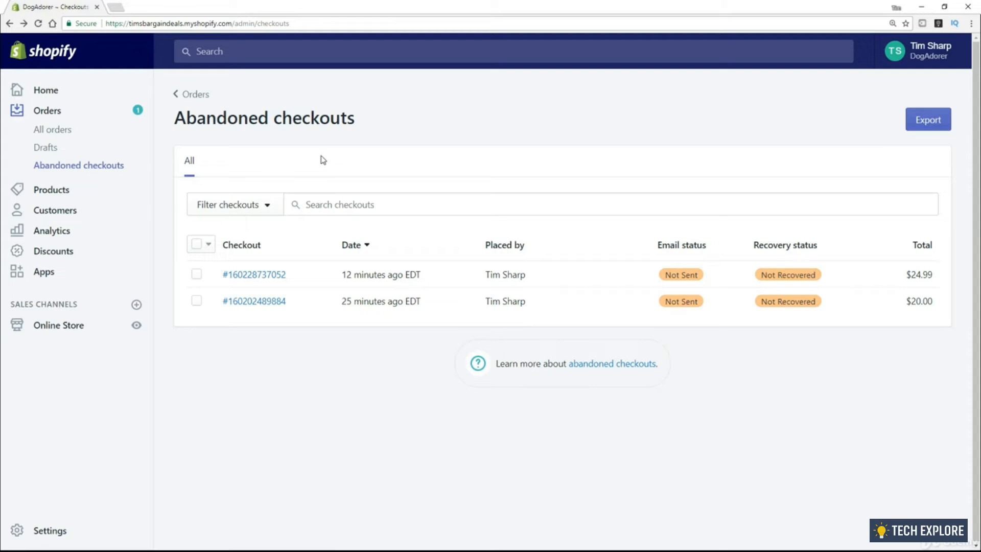
Open the newest $24.99 abandoned checkout at the top of the list
left_click(262, 276)
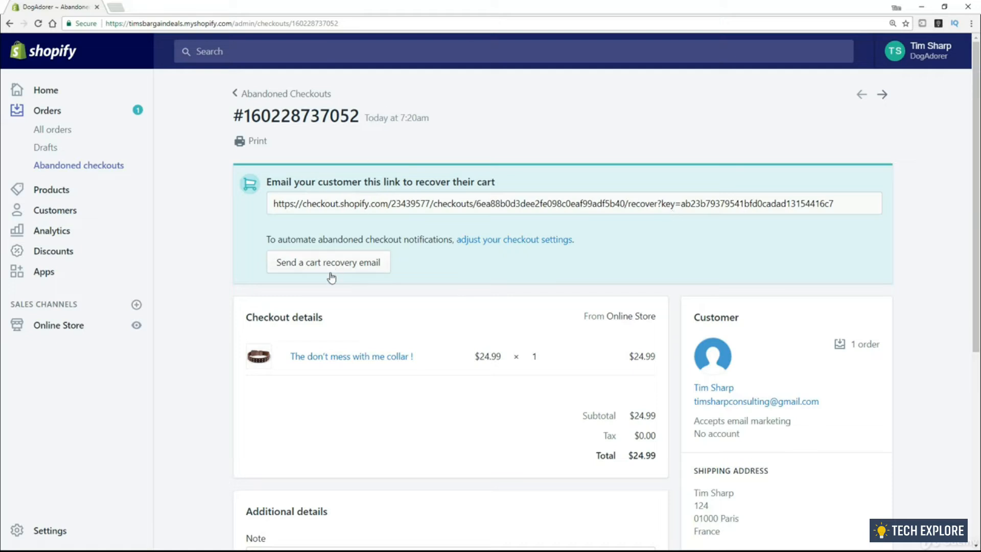
left_click(302, 266)
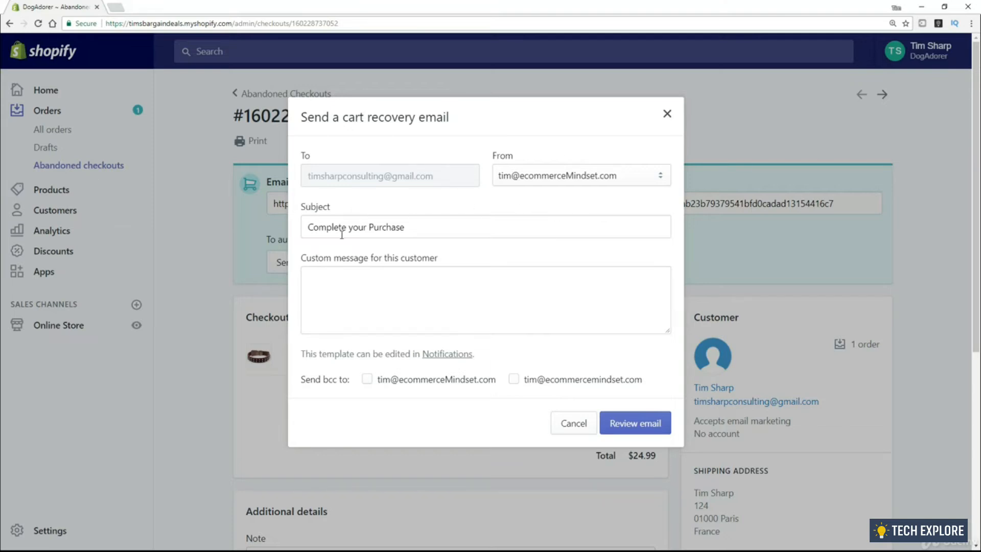
left_click(384, 293)
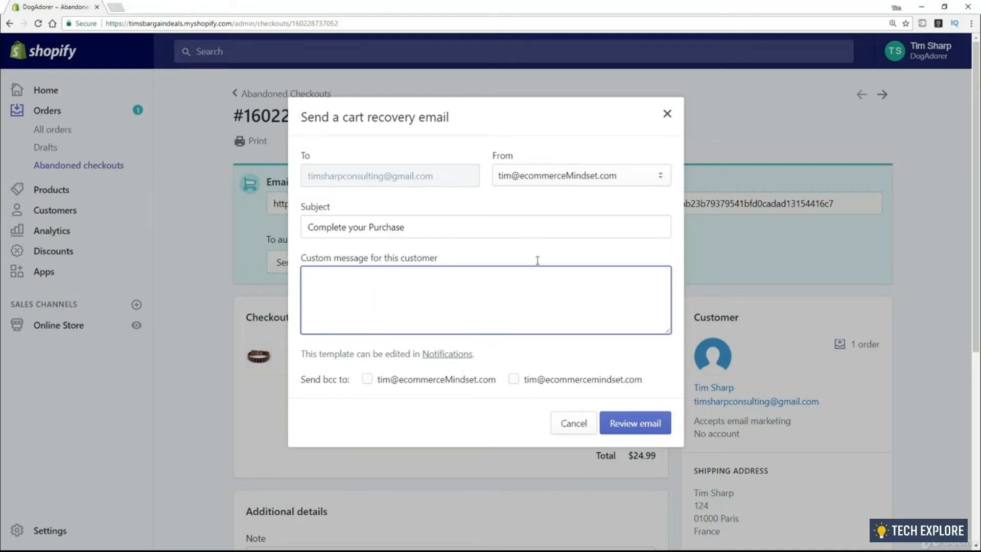
left_click(571, 427)
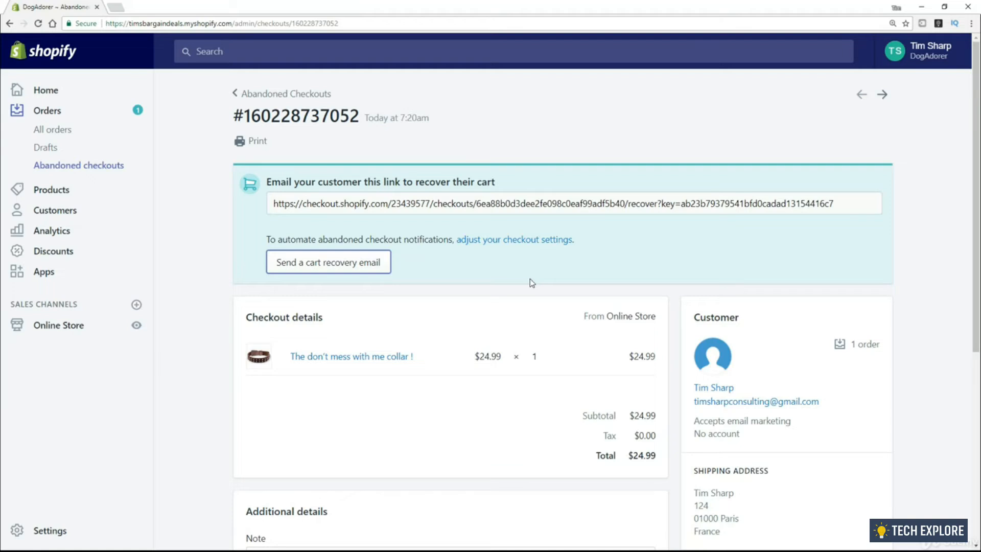
In checkout settings, set abandoned checkout email reminders to '1 hour later (recommended)'
left_click(493, 247)
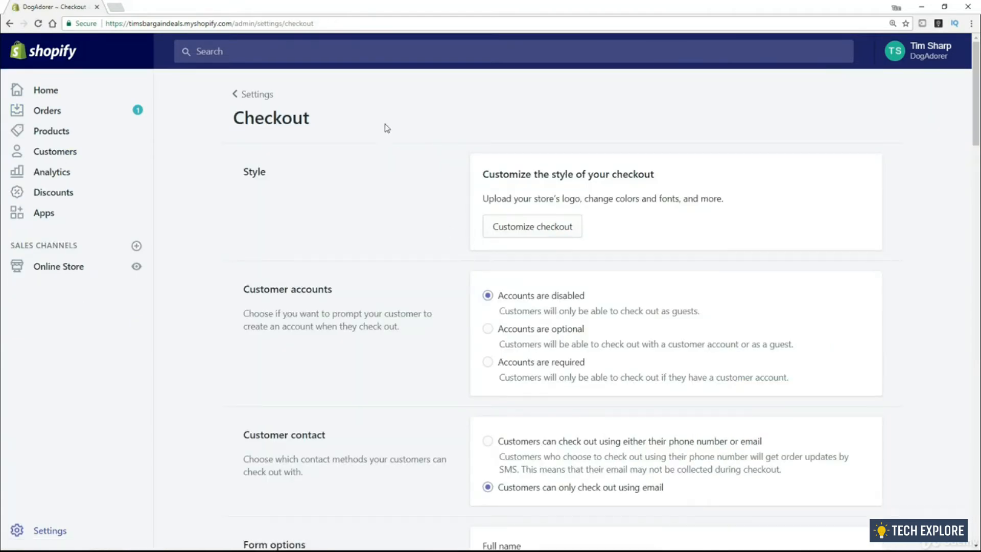
scroll(387, 139, "down", 4)
scroll(390, 146, "down", 8)
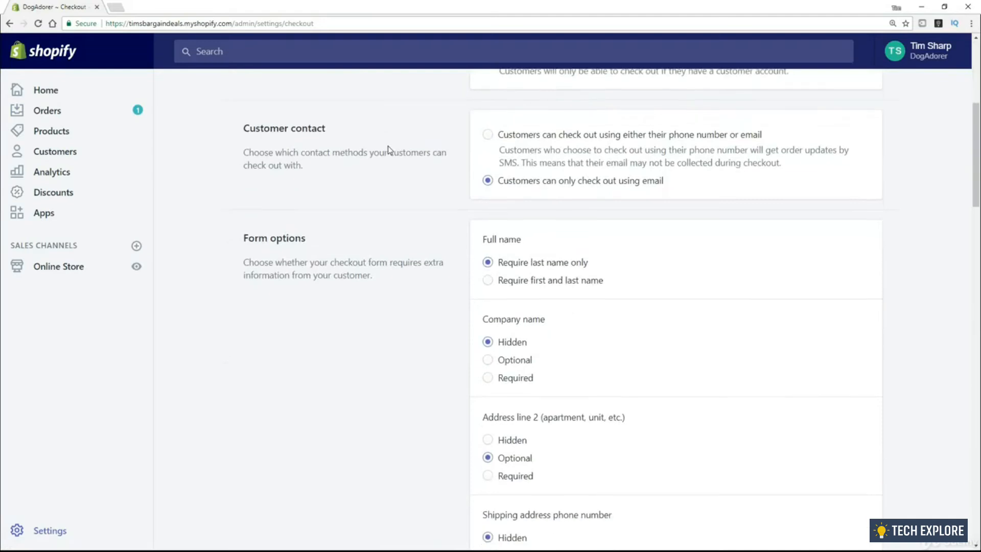
scroll(389, 151, "down", 4)
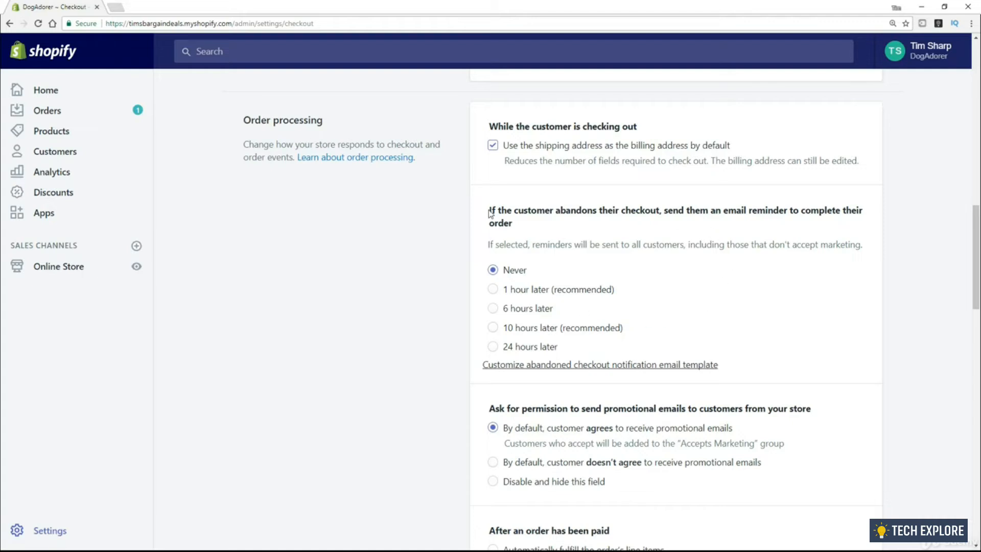
left_click_drag(489, 210, 660, 209)
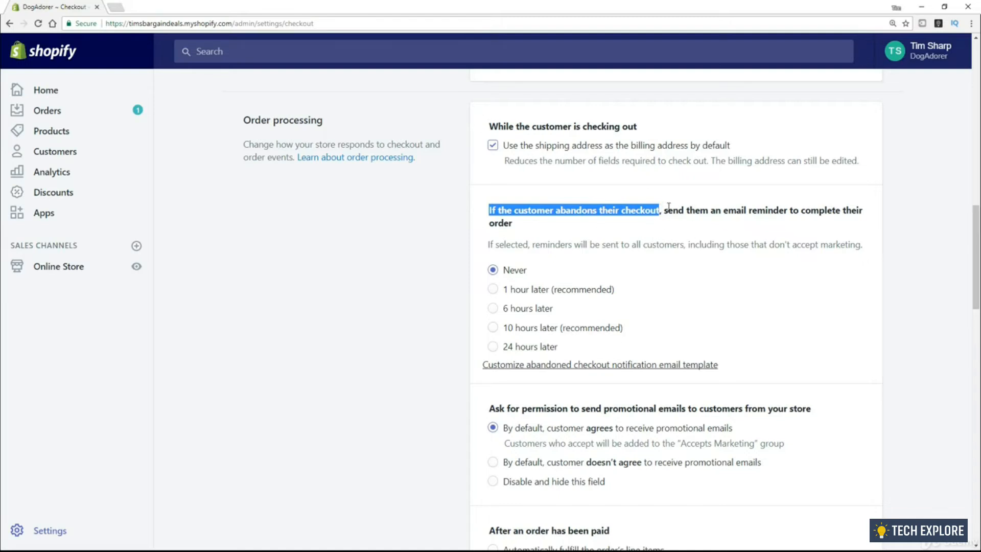
left_click_drag(668, 210, 642, 231)
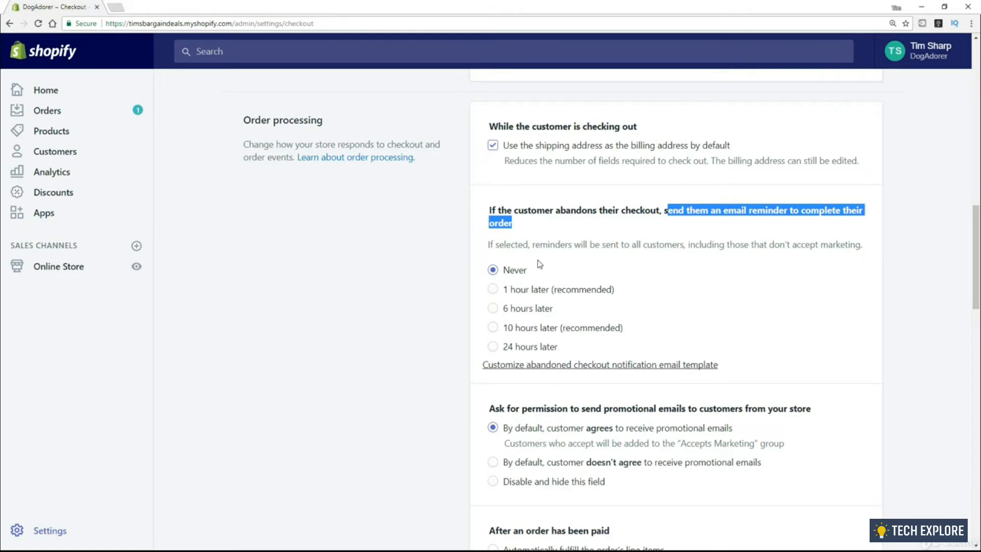
left_click(564, 242)
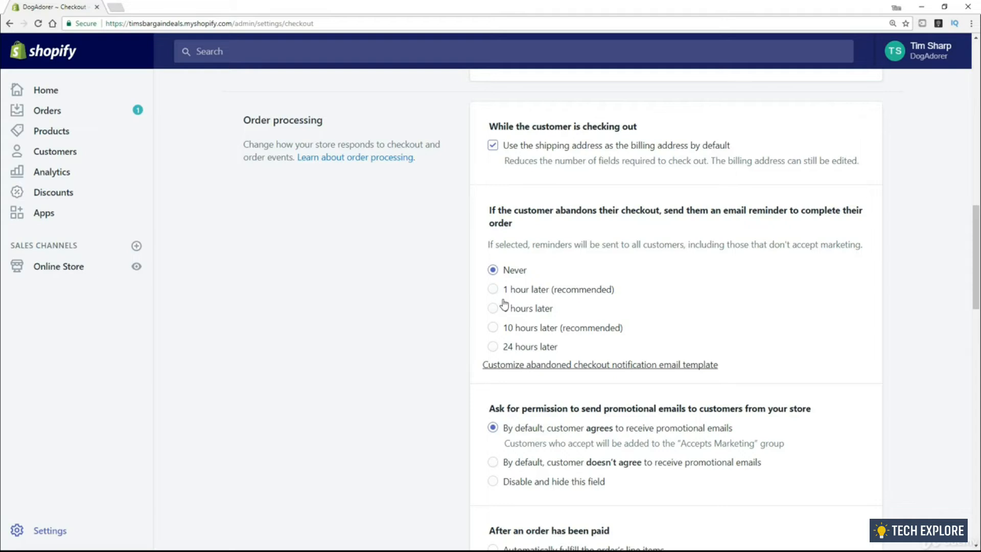
left_click(492, 289)
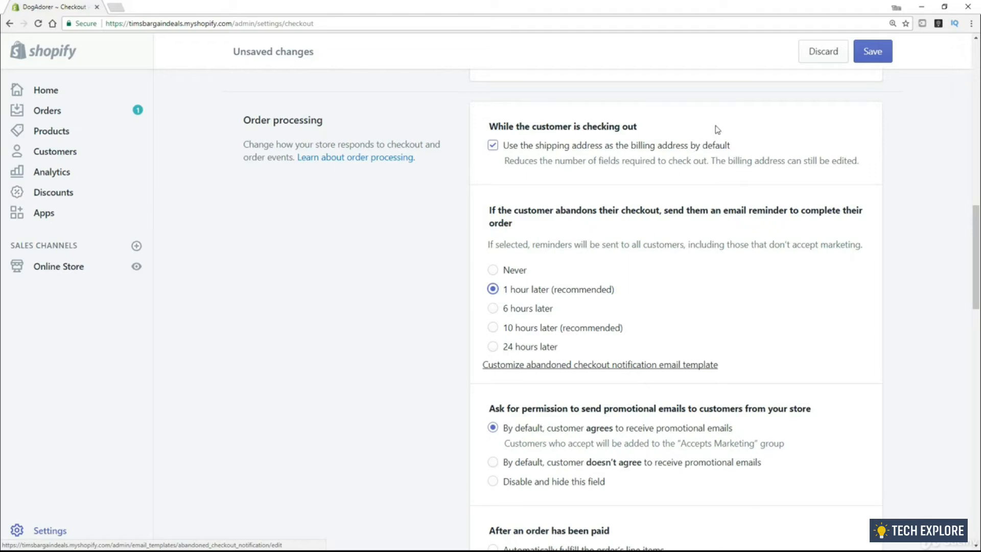
Discard the unsaved reminder change and return to the abandoned checkout details
left_click(831, 52)
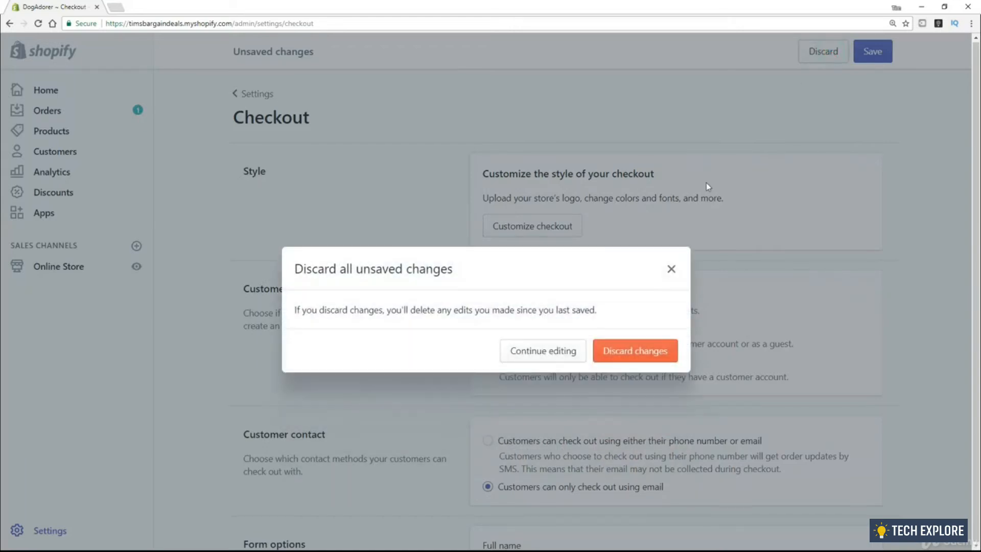
left_click(633, 352)
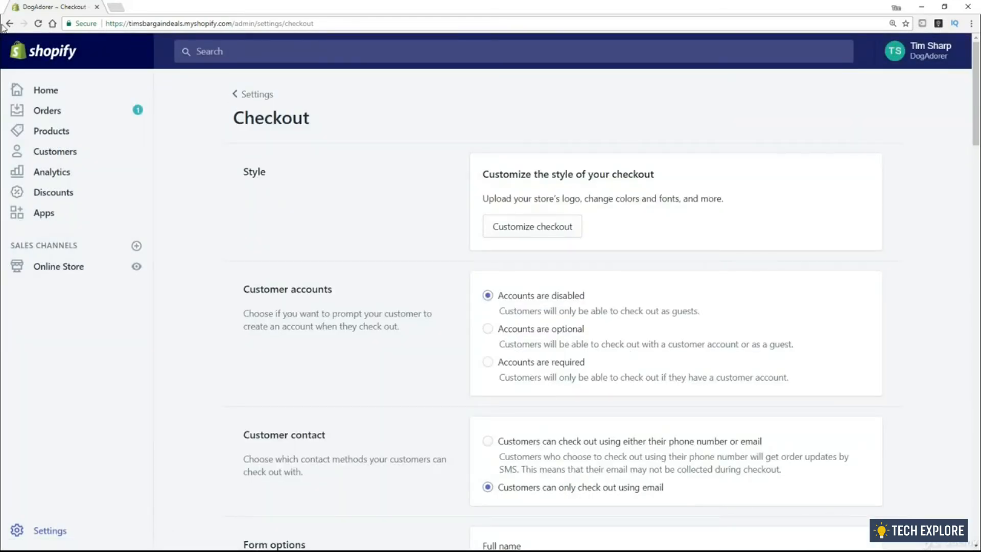
left_click(6, 24)
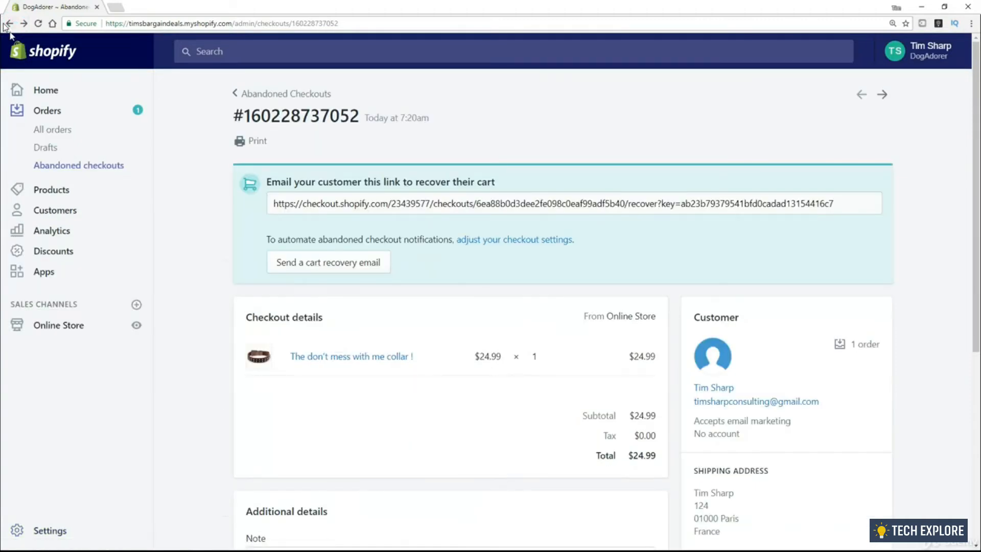
scroll(260, 306, "down", 2)
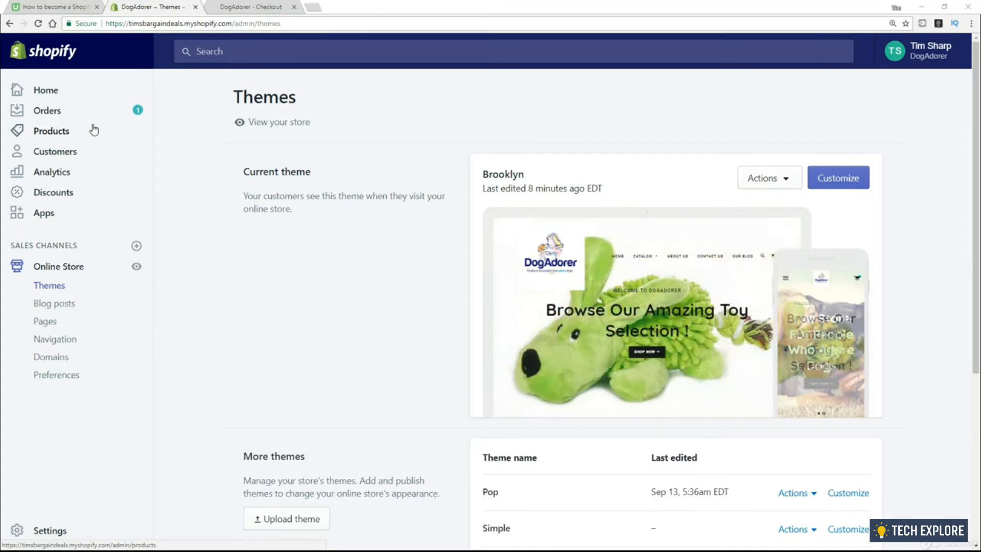
Open the Brooklyn theme editor's General settings on the Checkout section
left_click(831, 192)
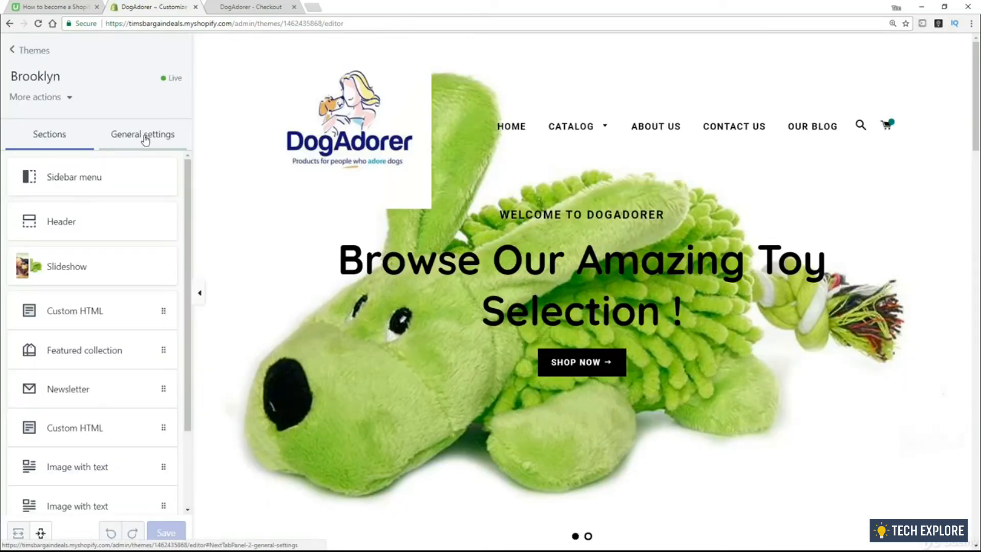
left_click(145, 139)
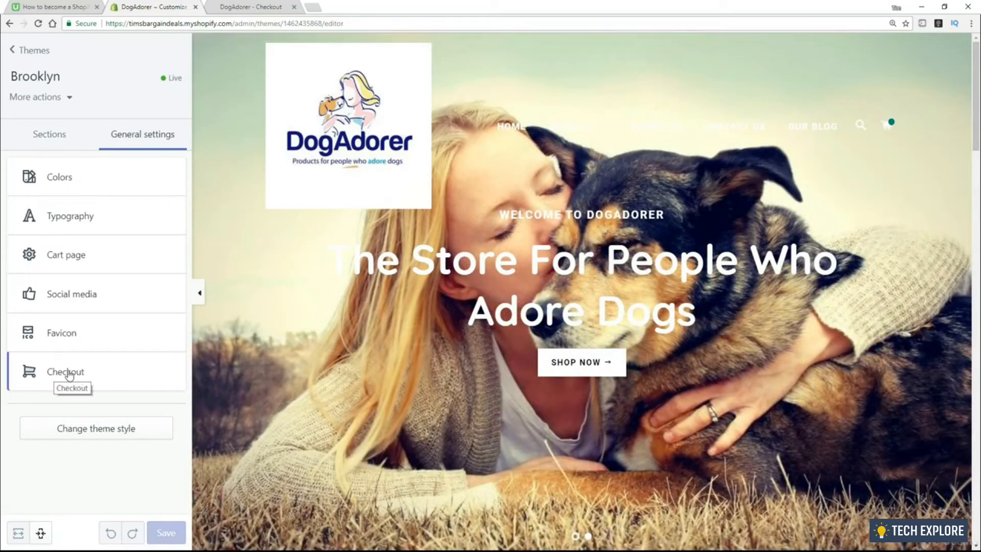
left_click(69, 373)
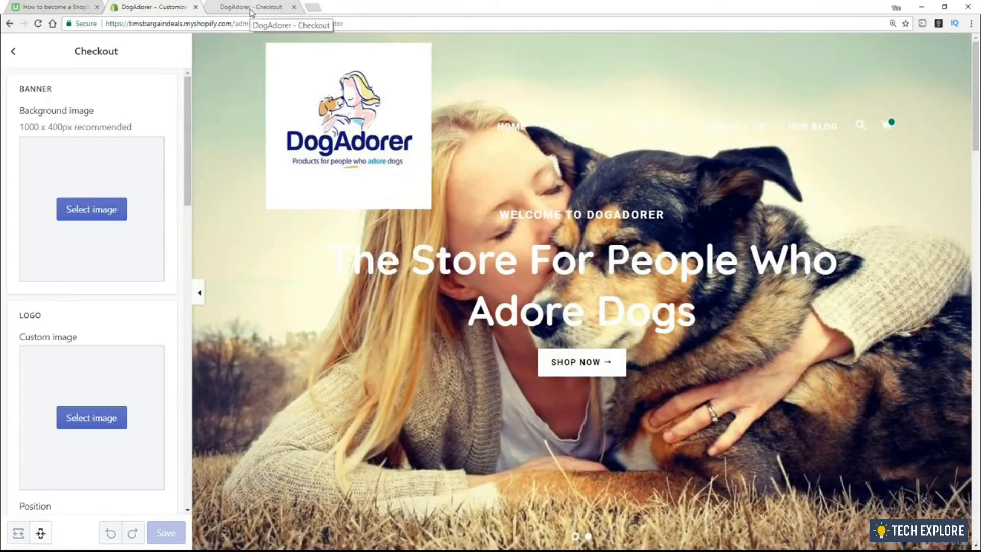
left_click(251, 7)
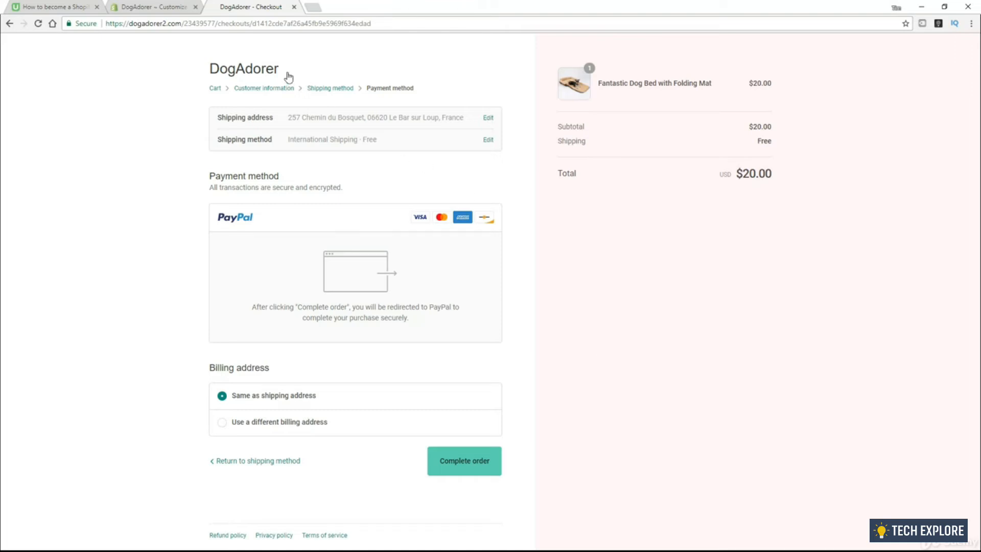
Keep free International Shipping for the Fantastic Dog Bed and proceed to payment
left_click_drag(281, 72, 222, 73)
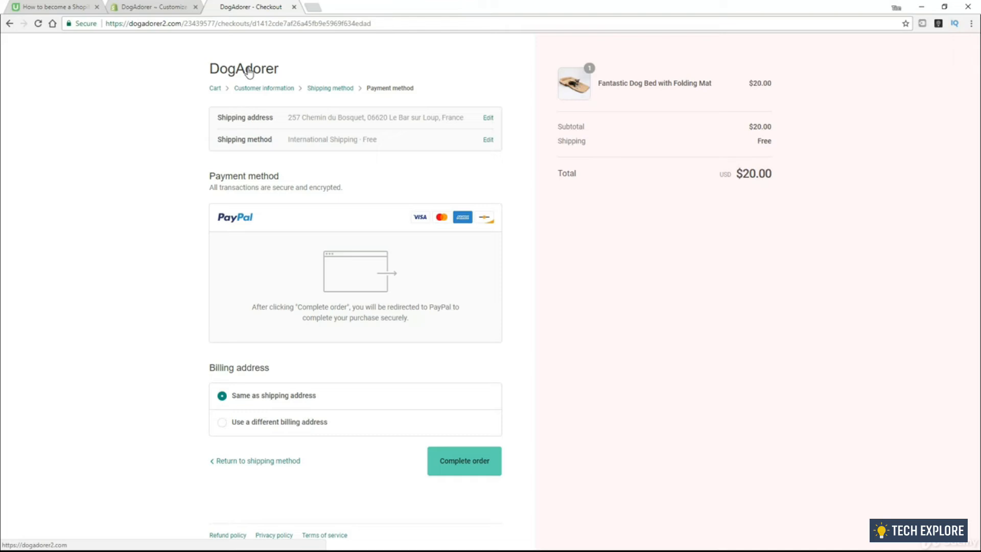
Set the DogAdorer logo as the checkout logo image and save the theme
left_click(159, 10)
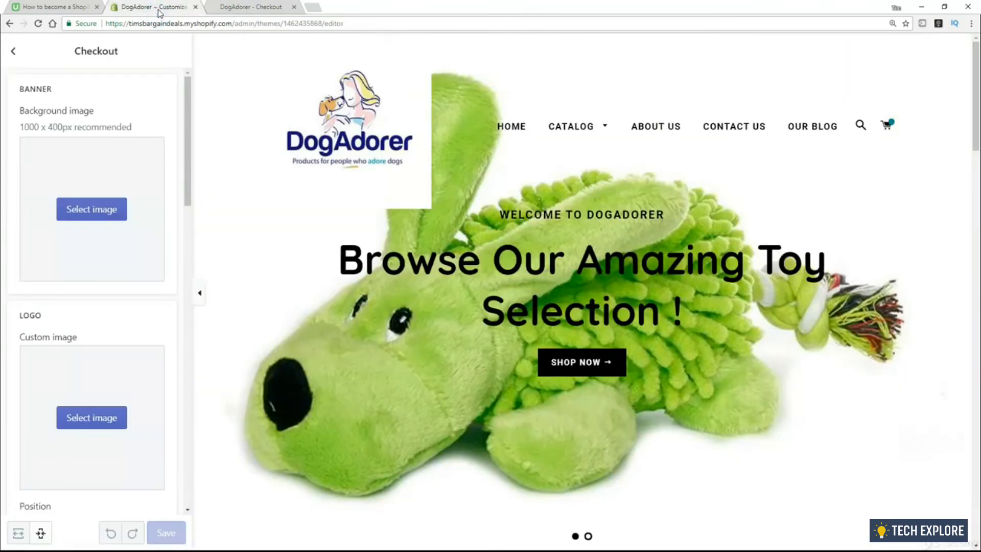
left_click_drag(185, 105, 197, 181)
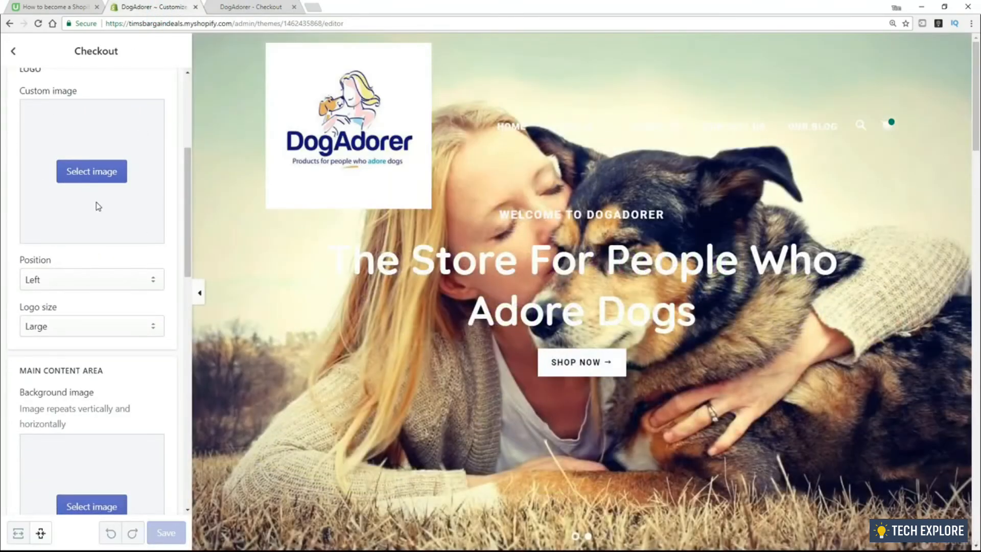
left_click(90, 177)
left_click(50, 427)
left_click(174, 536)
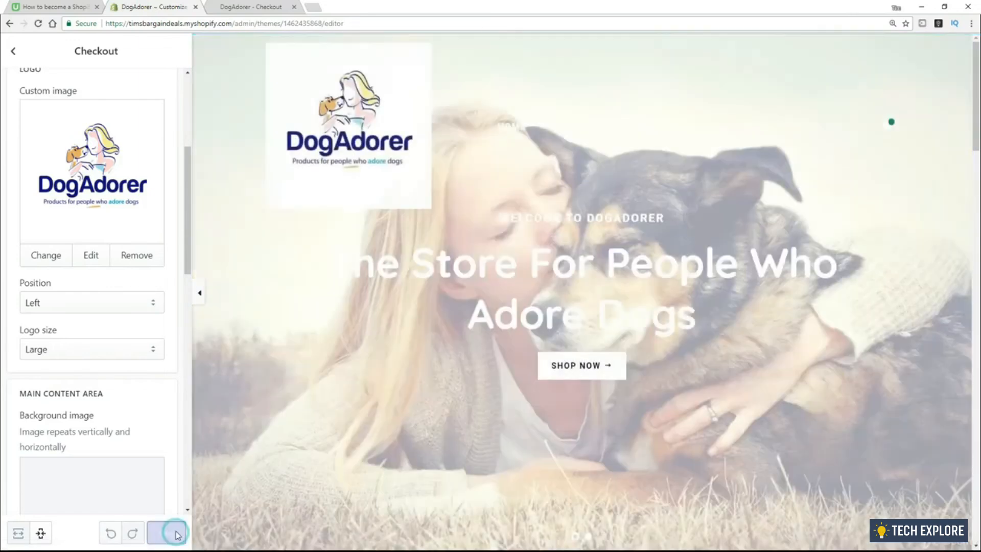
left_click(166, 533)
Reload the checkout page to confirm the new logo, then return to the theme editor
left_click(246, 7)
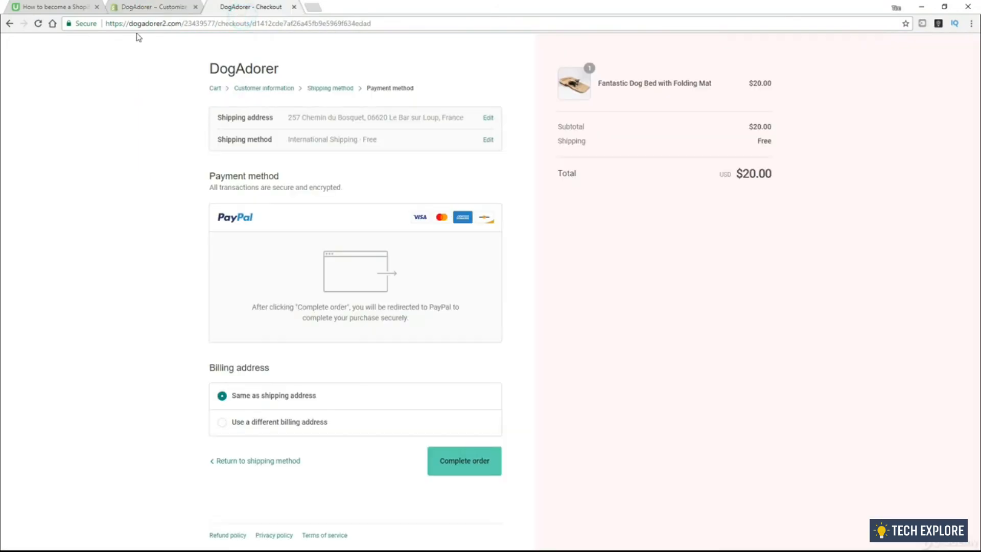
left_click(37, 24)
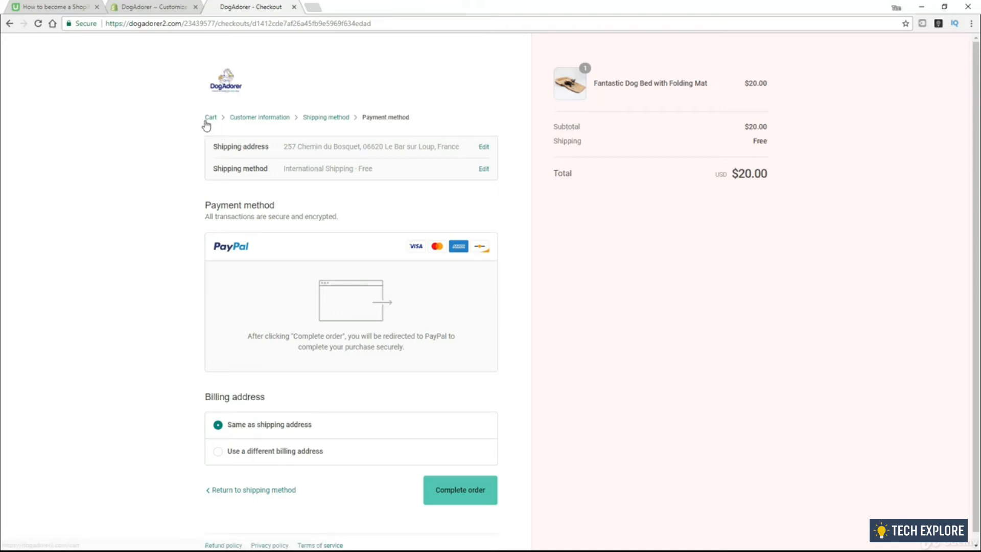
left_click(167, 13)
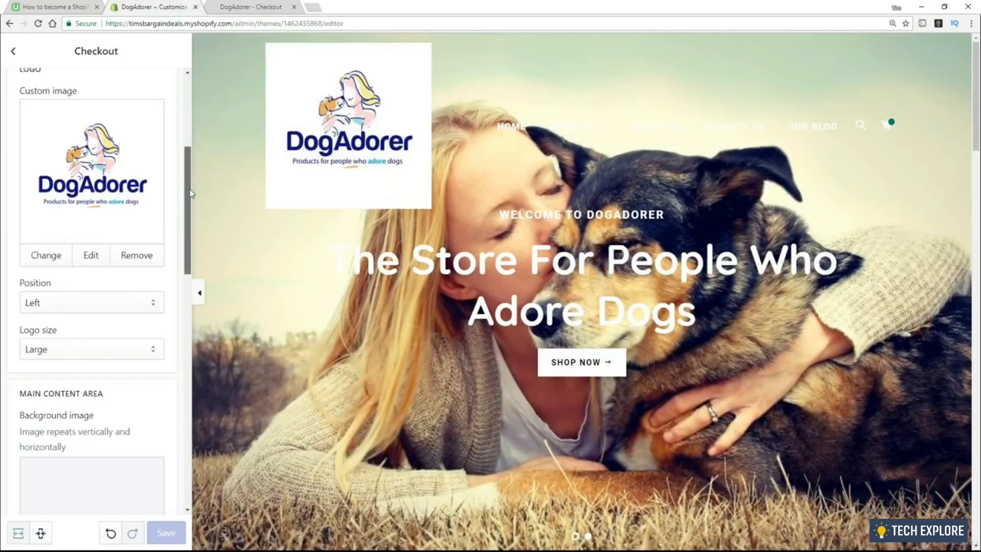
left_click_drag(189, 189, 184, 119)
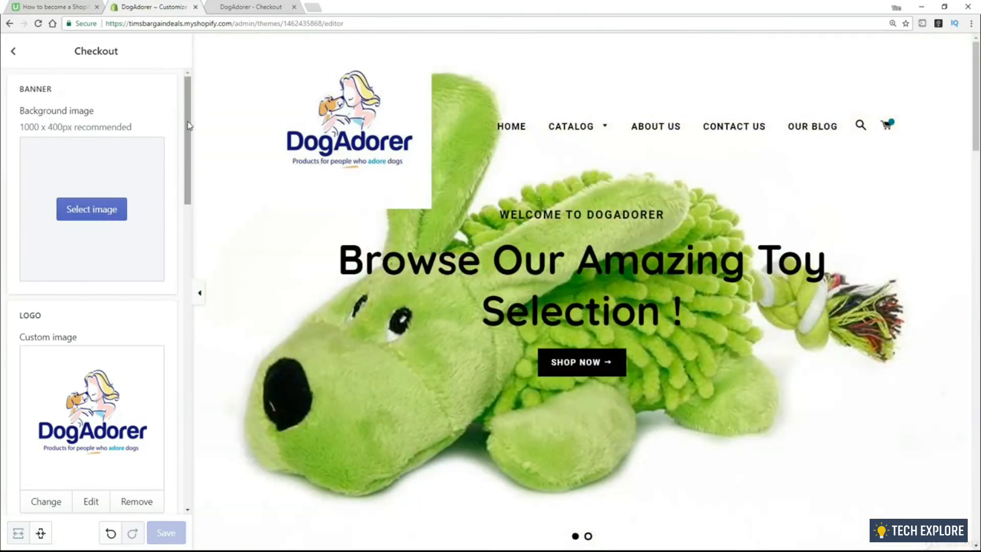
Set the woman-and-dog photo as the checkout's main content background, save, and reload the checkout
left_click_drag(187, 95, 215, 277)
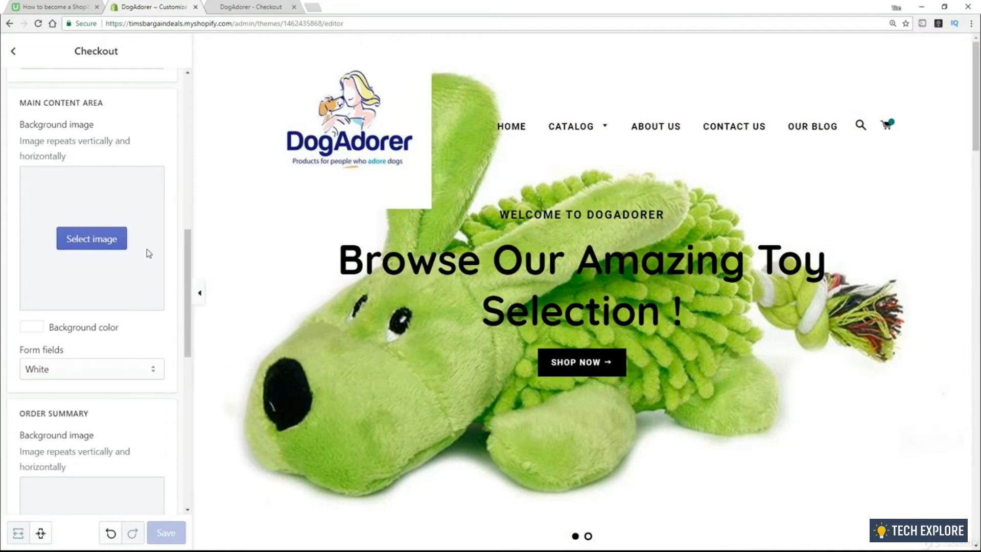
left_click(89, 246)
left_click(158, 322)
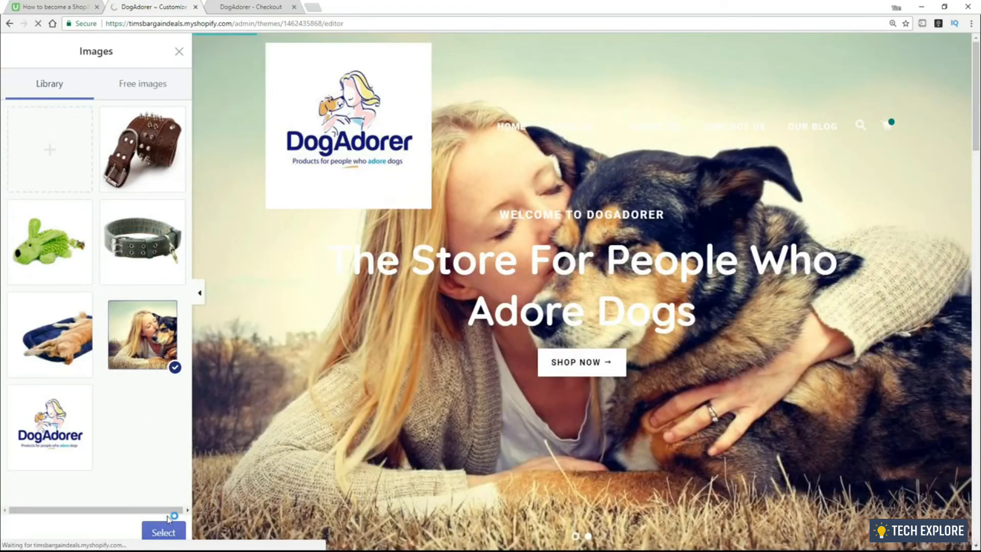
left_click(163, 532)
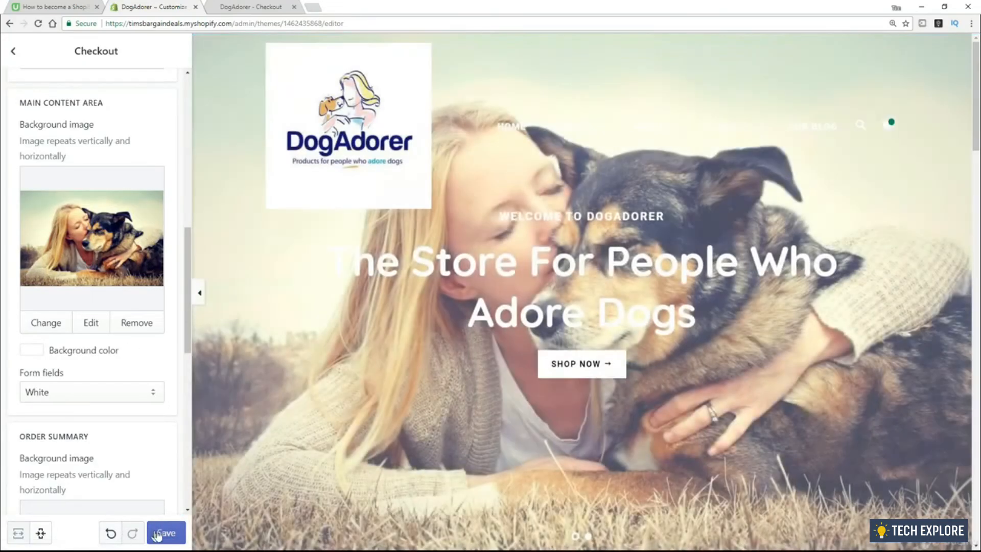
left_click(164, 533)
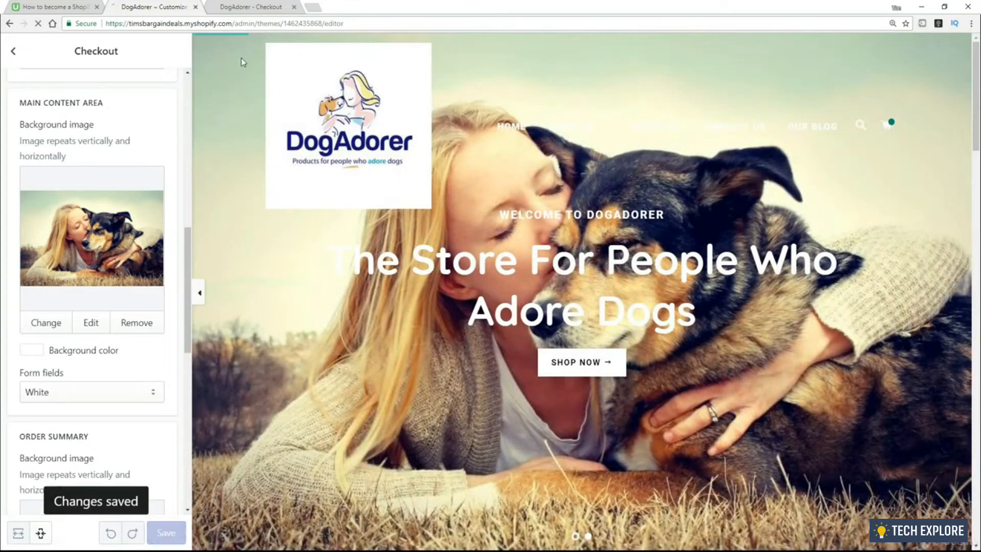
left_click(250, 7)
left_click(38, 24)
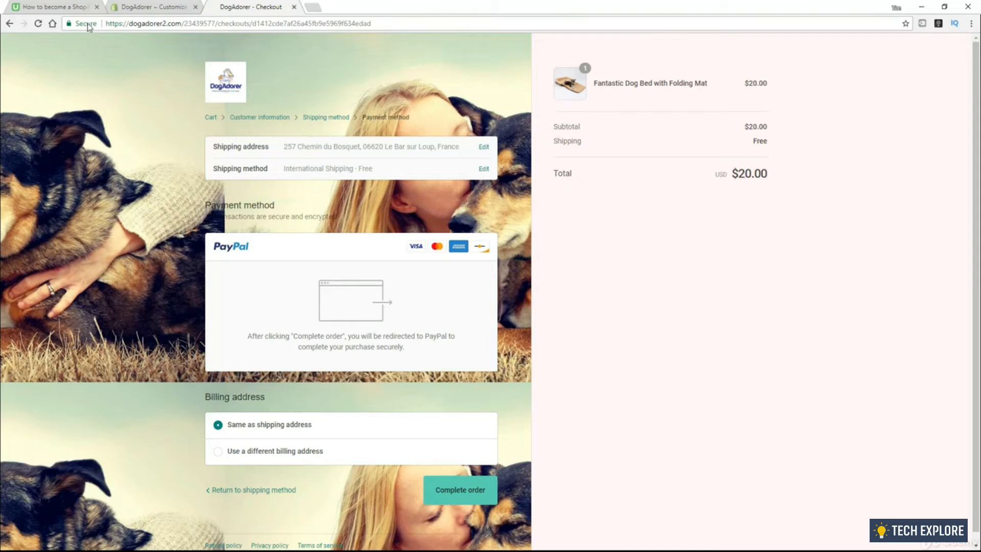
Clear the main content background image, save the checkout, and check the checkout page again
left_click(148, 7)
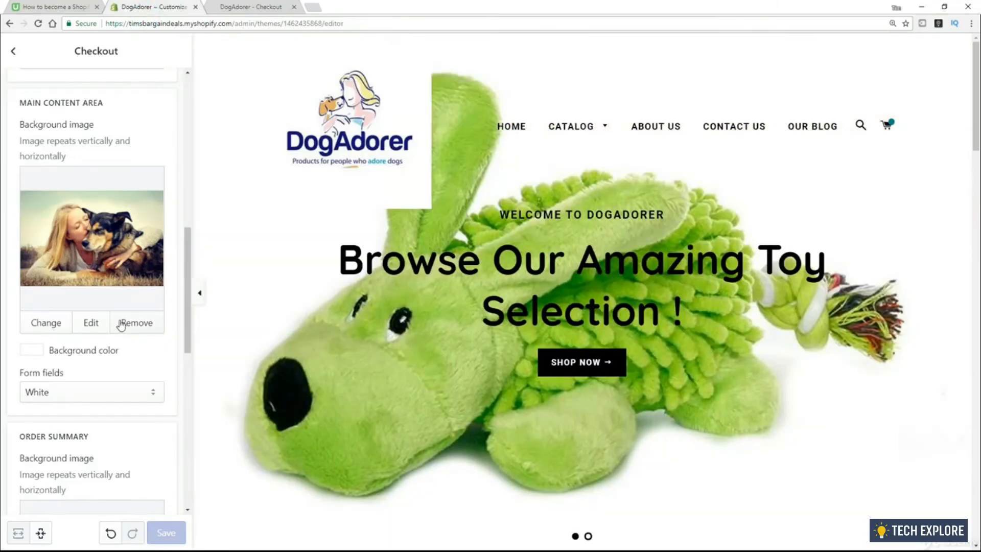
left_click(137, 323)
left_click(155, 529)
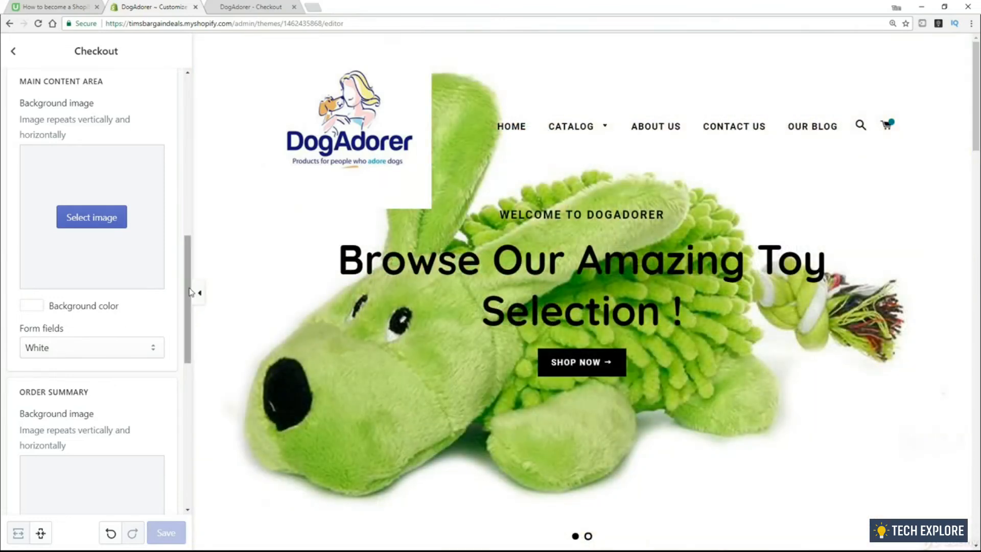
left_click_drag(189, 288, 205, 438)
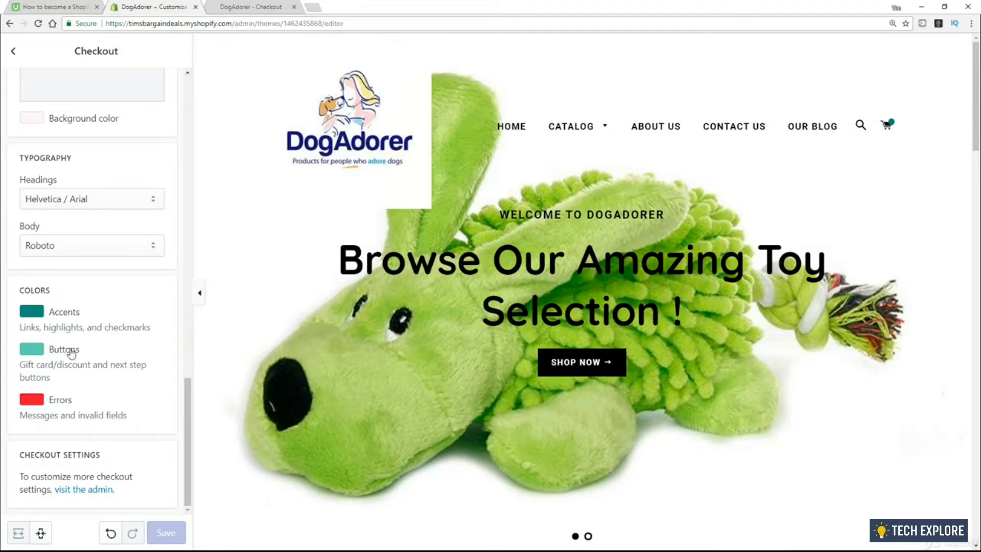
left_click(239, 7)
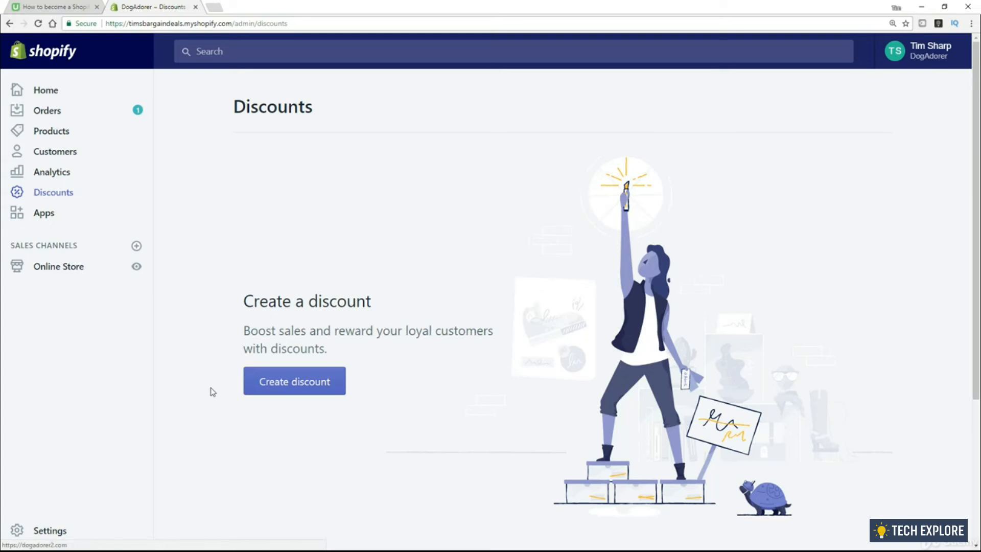
Start a new discount code and expand its Discount type dropdown under Options
left_click(283, 381)
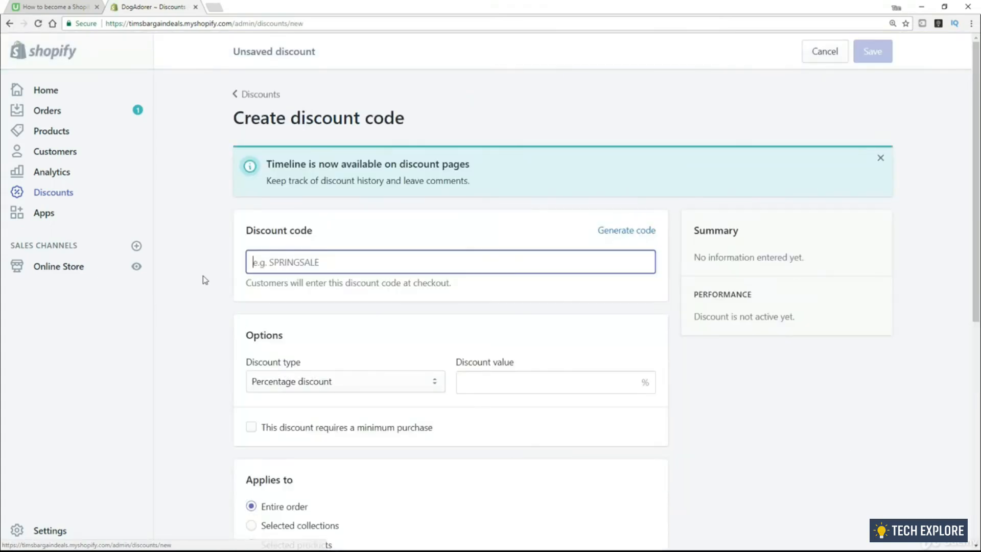
scroll(189, 263, "down", 1)
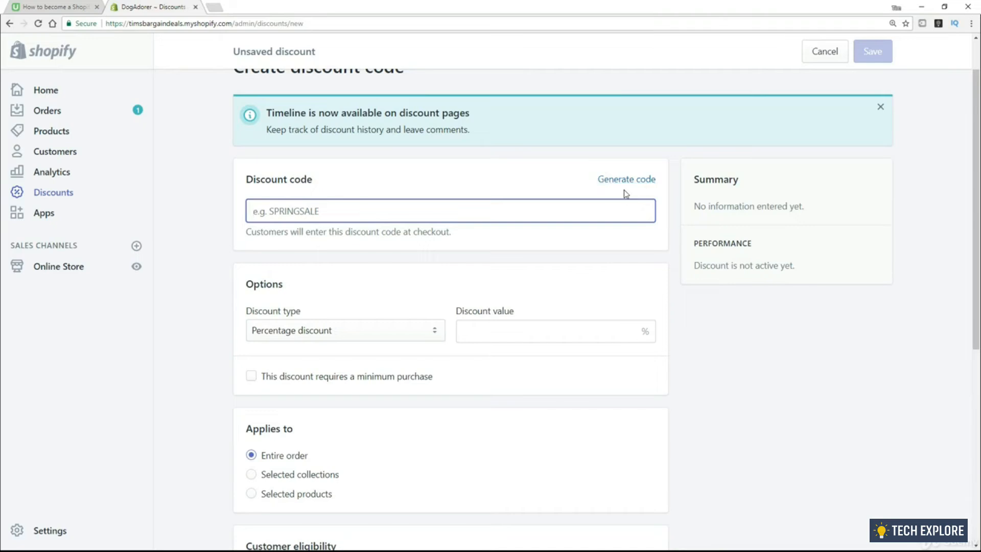
scroll(230, 266, "down", 2)
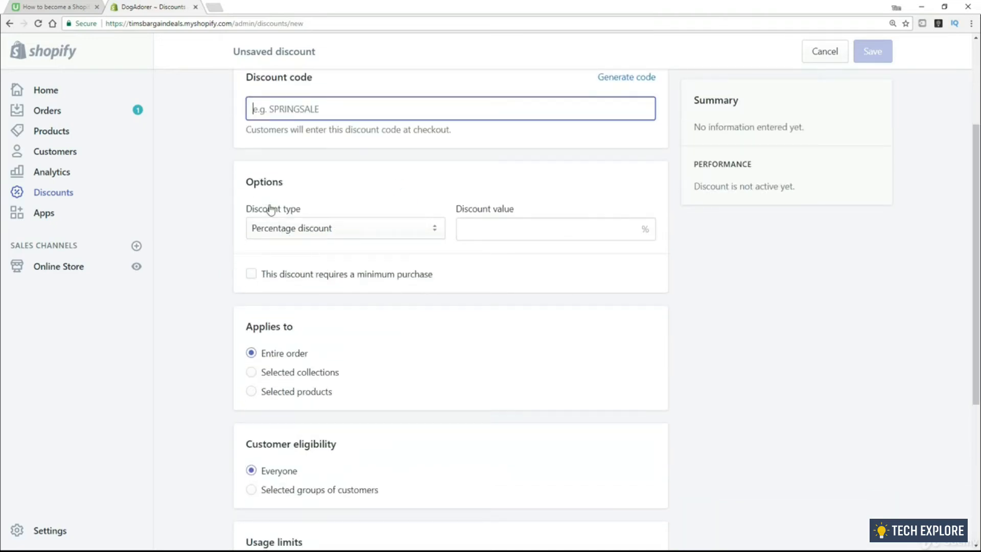
left_click(345, 230)
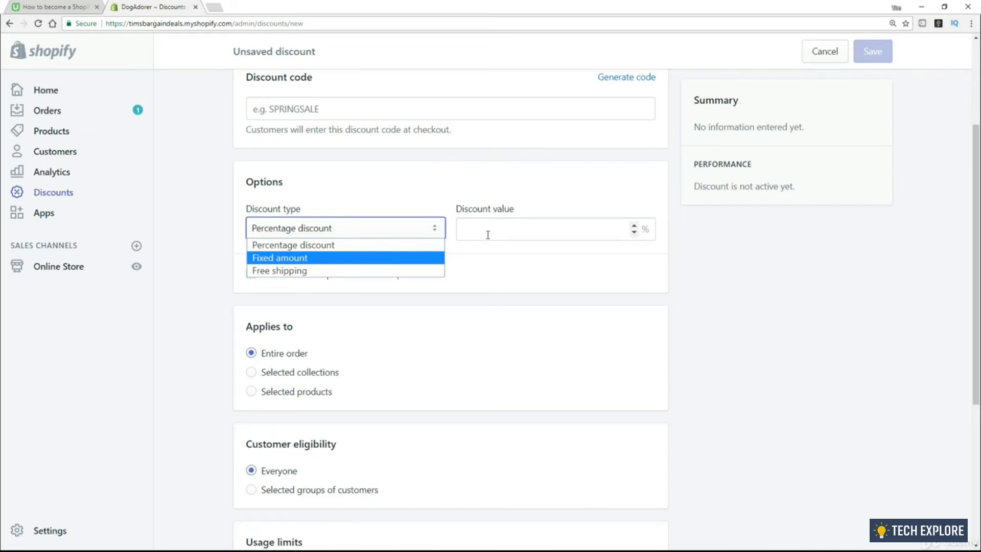
Close the discount type list unchanged and pick the selected customer groups eligibility option
left_click(168, 343)
scroll(200, 346, "down", 2)
scroll(200, 346, "down", 1)
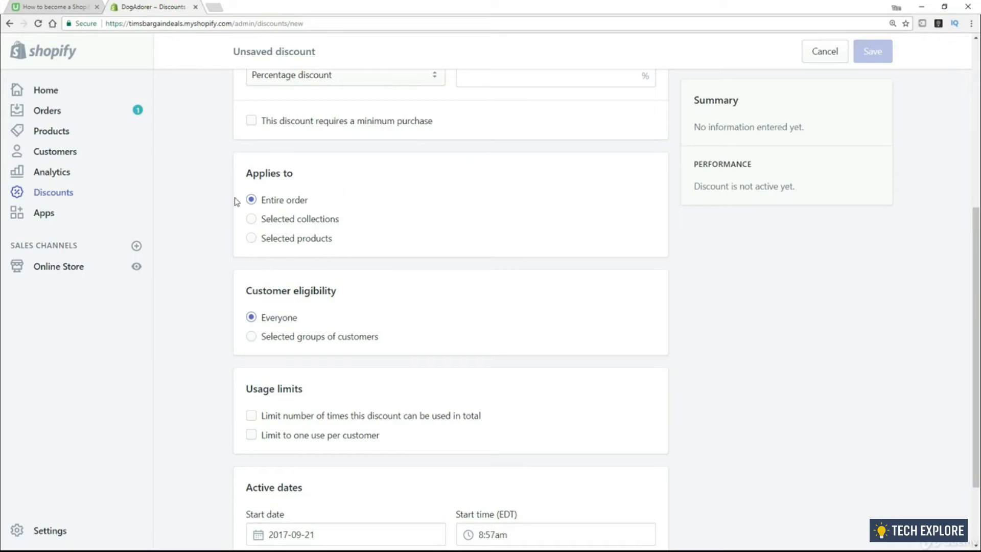
scroll(248, 307, "up", 1)
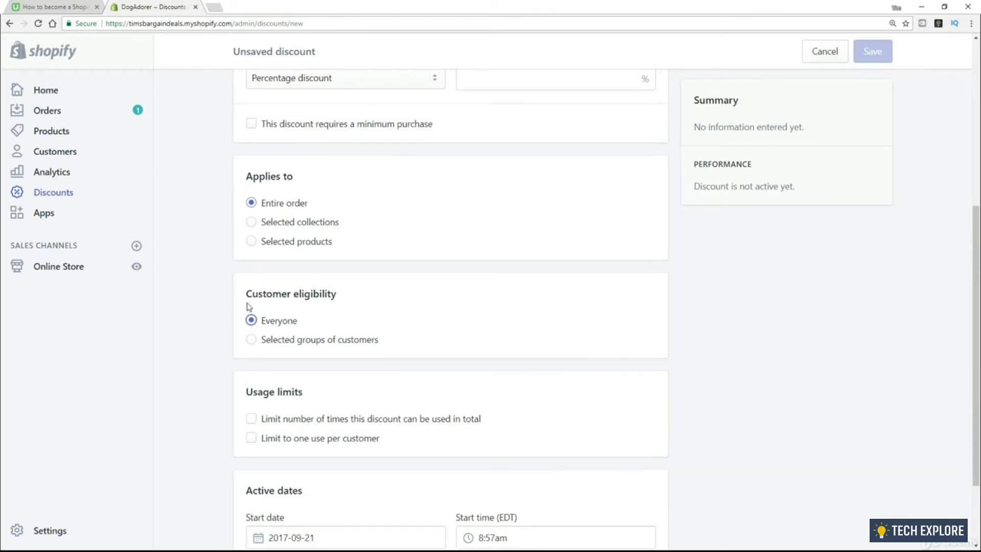
scroll(249, 307, "down", 2)
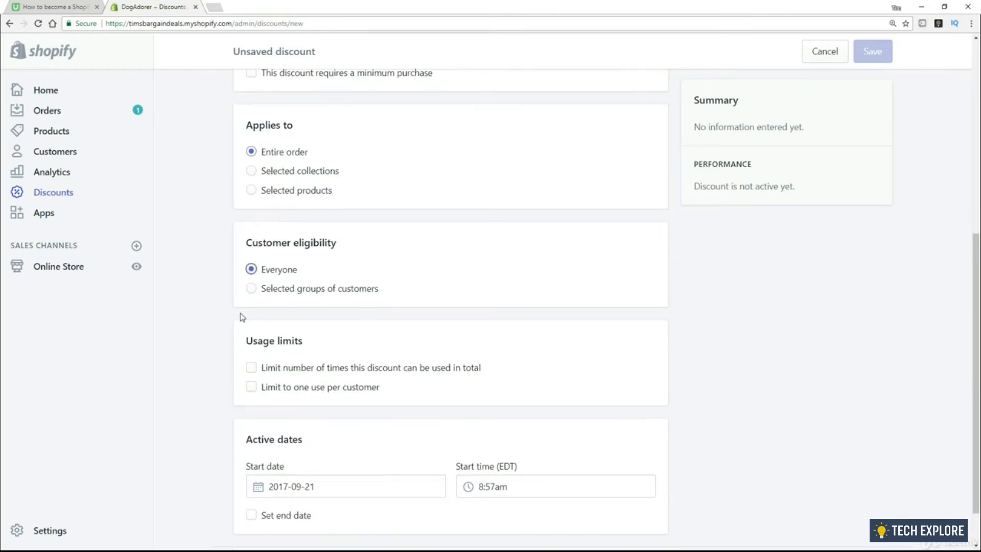
scroll(241, 316, "down", 1)
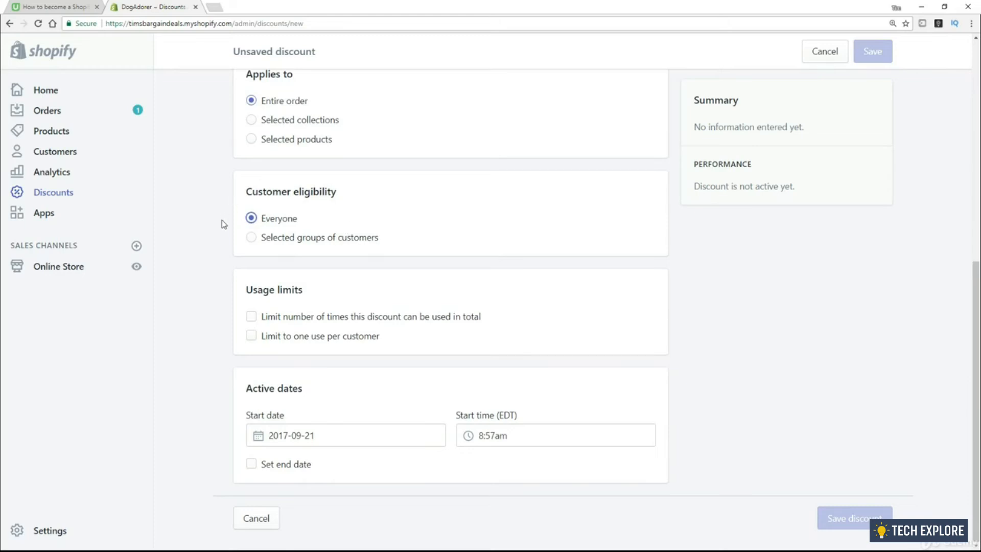
left_click(249, 238)
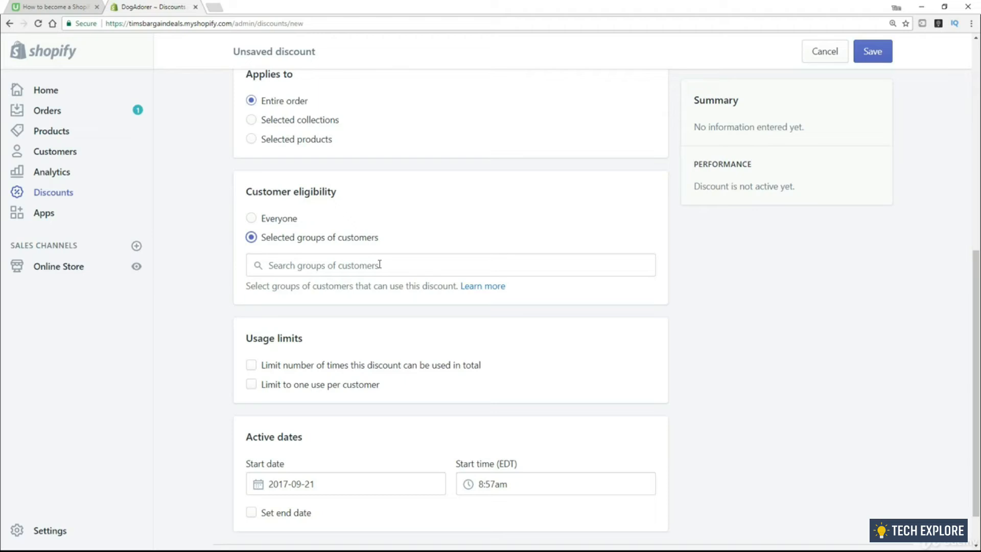
scroll(422, 255, "down", 1)
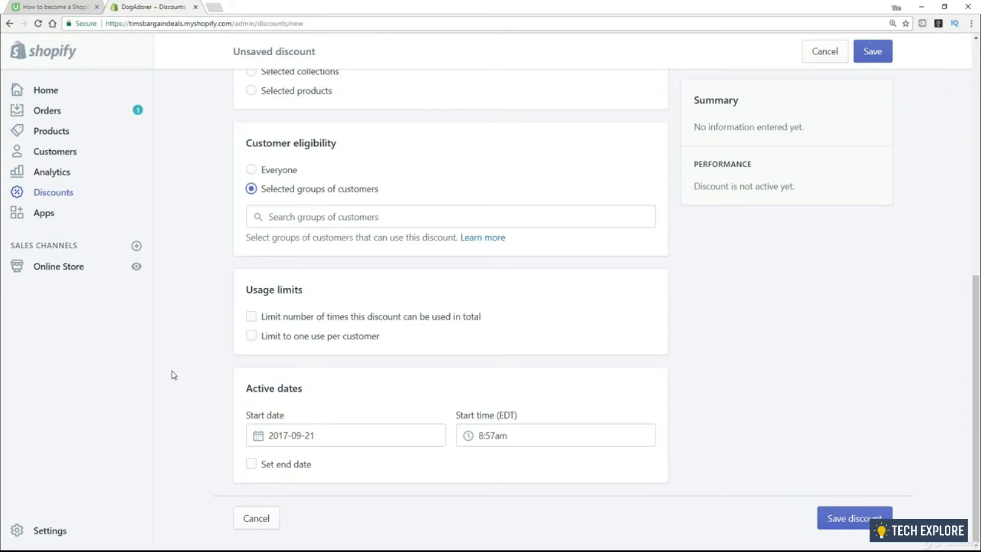
scroll(170, 366, "up", 8)
scroll(177, 376, "up", 1)
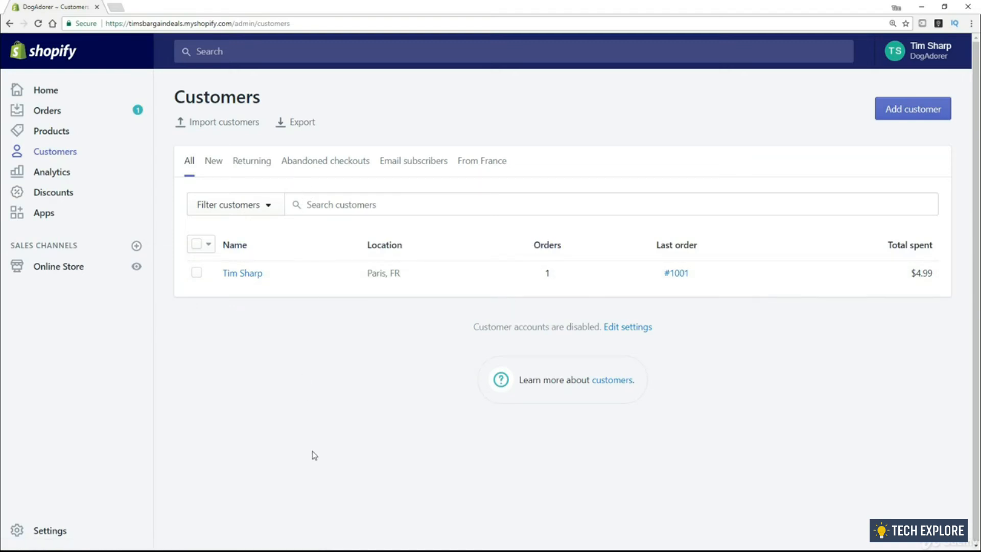
Click into the Search customers box on the customer list
left_click(330, 205)
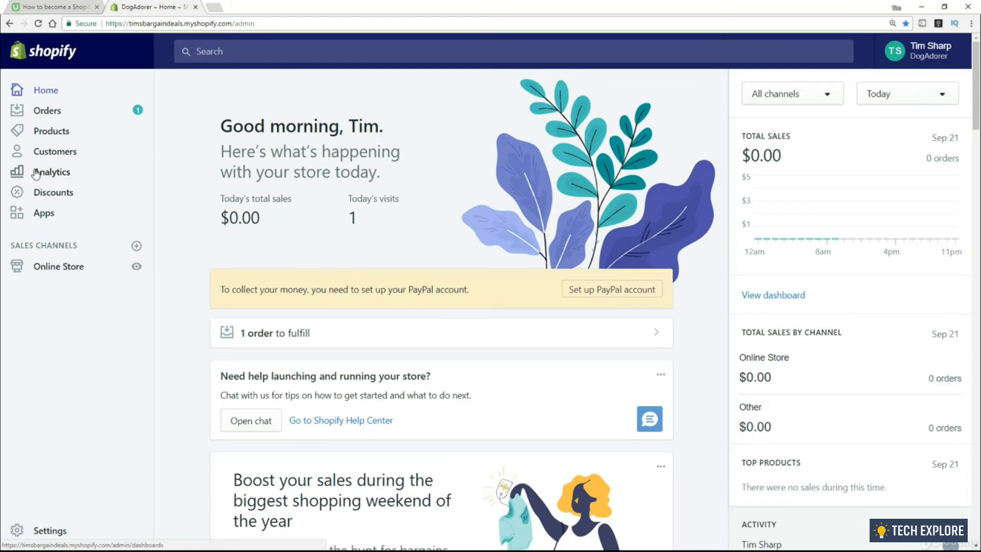
Open the Analytics Overview and browse its total sales, orders, visits and traffic cards
left_click(54, 176)
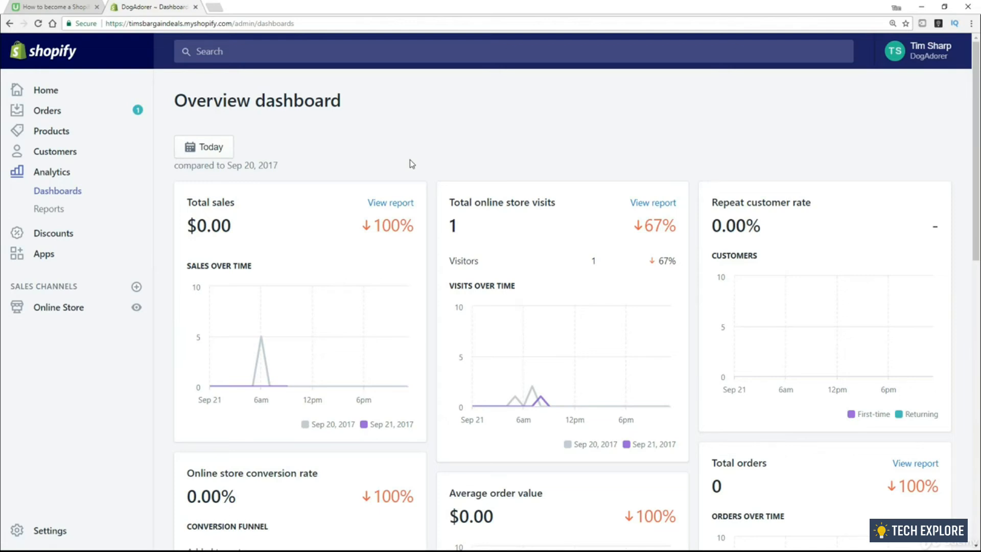
scroll(401, 162, "down", 1)
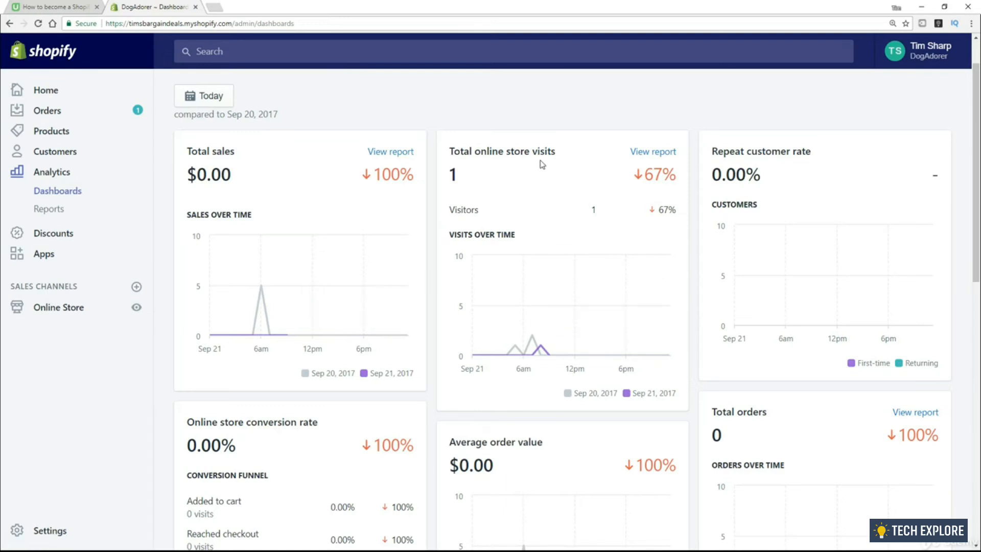
scroll(284, 366, "down", 2)
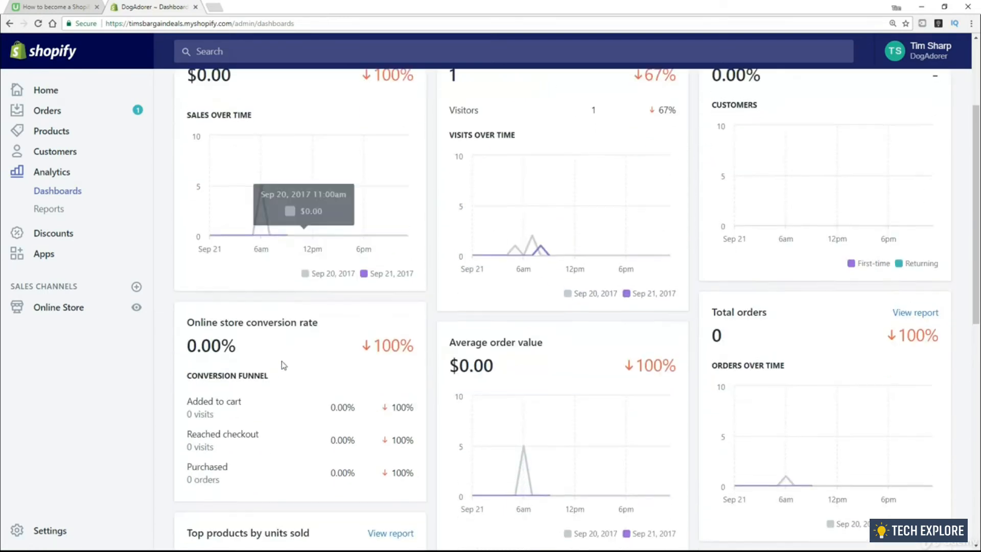
scroll(324, 369, "down", 2)
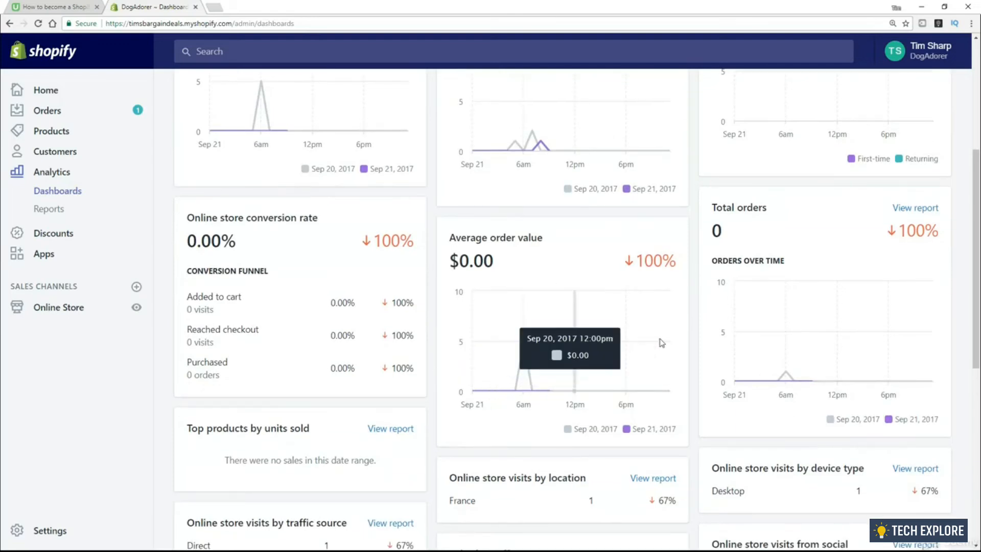
scroll(632, 345, "down", 2)
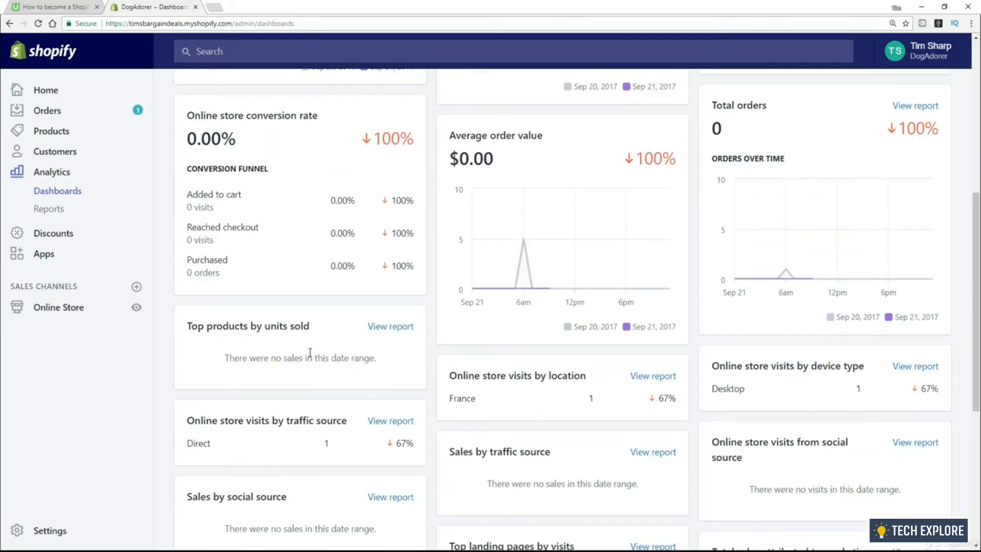
scroll(450, 407, "down", 3)
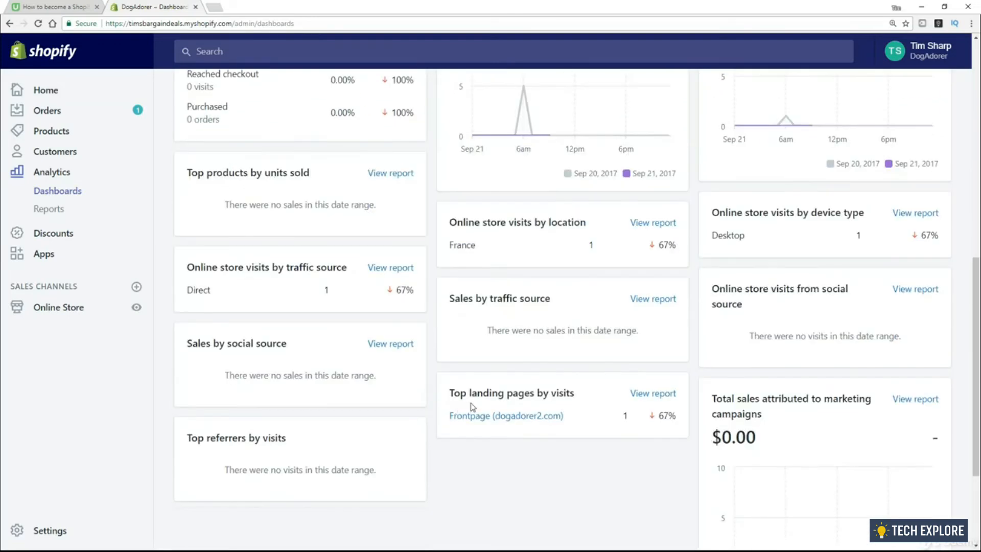
scroll(470, 408, "down", 1)
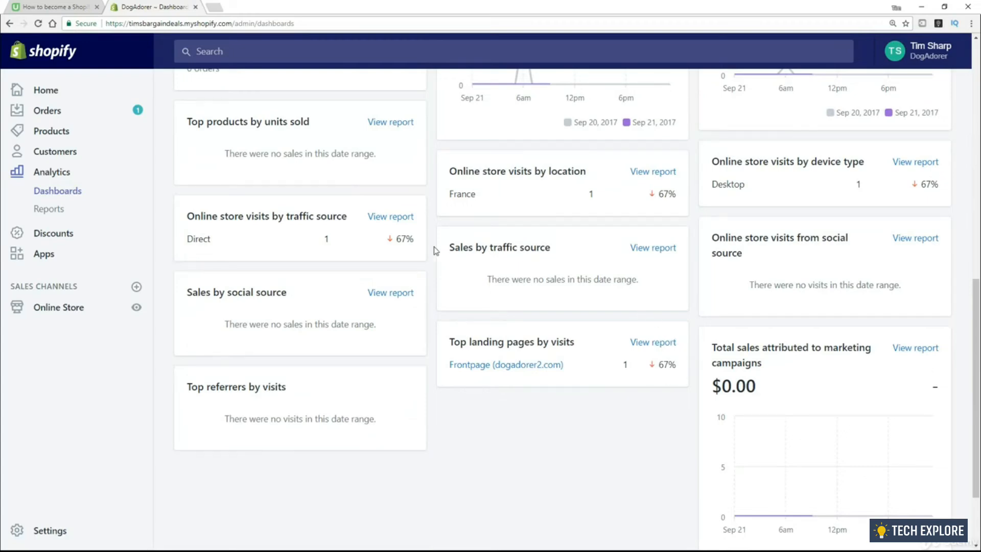
scroll(481, 373, "up", 5)
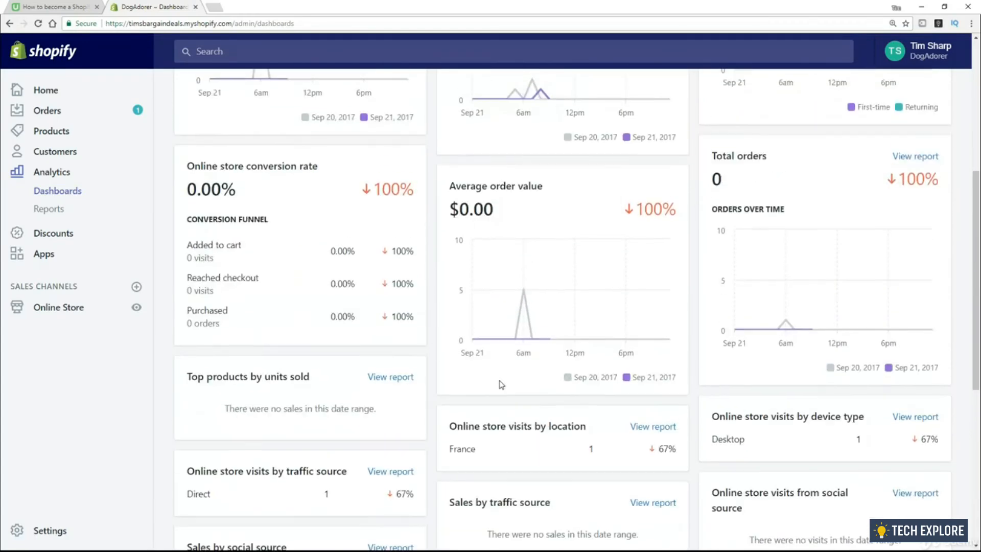
scroll(502, 384, "up", 6)
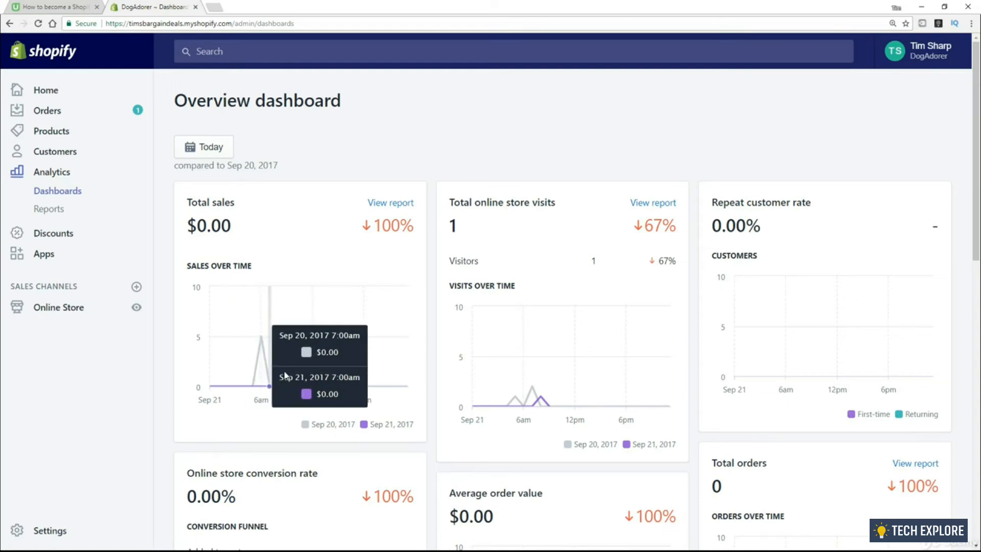
scroll(286, 388, "down", 5)
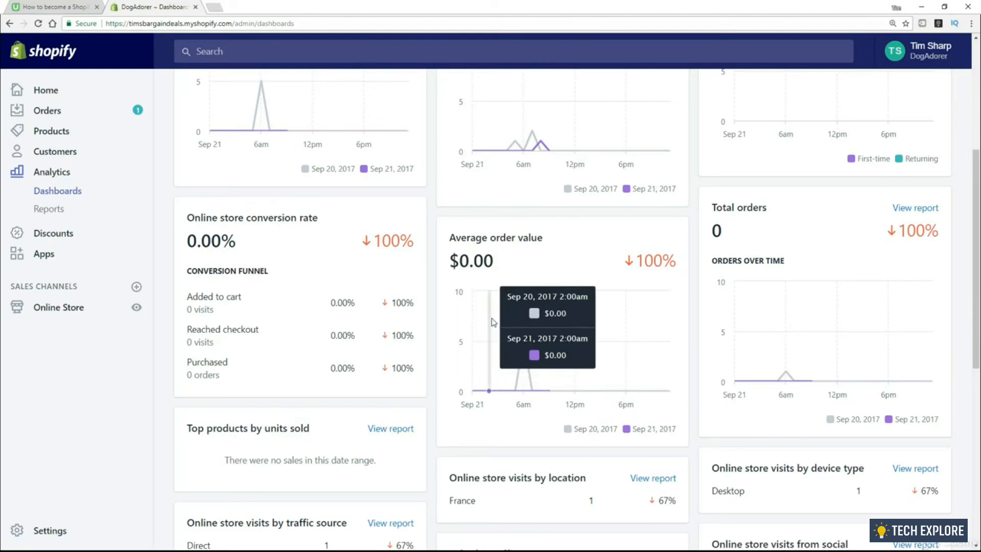
scroll(434, 340, "down", 5)
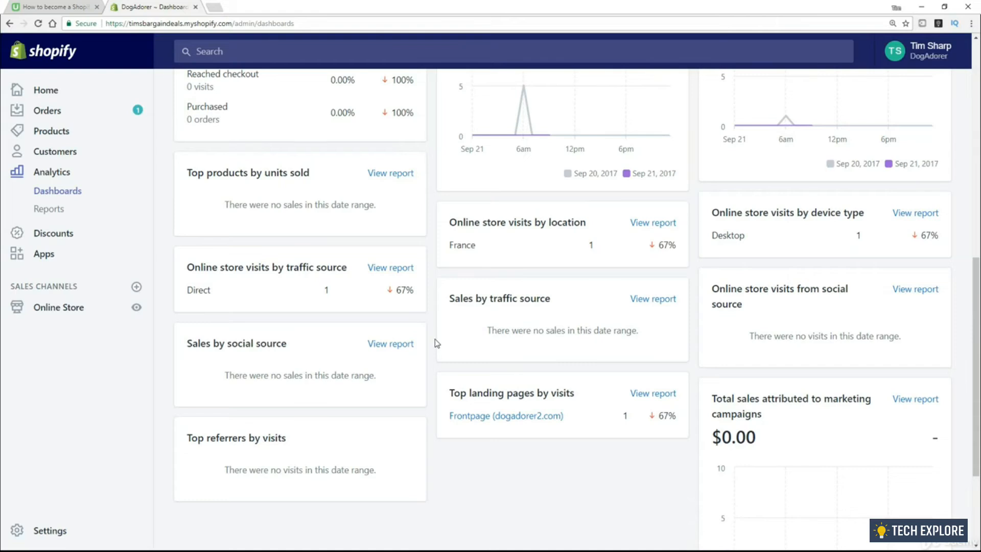
scroll(435, 344, "down", 1)
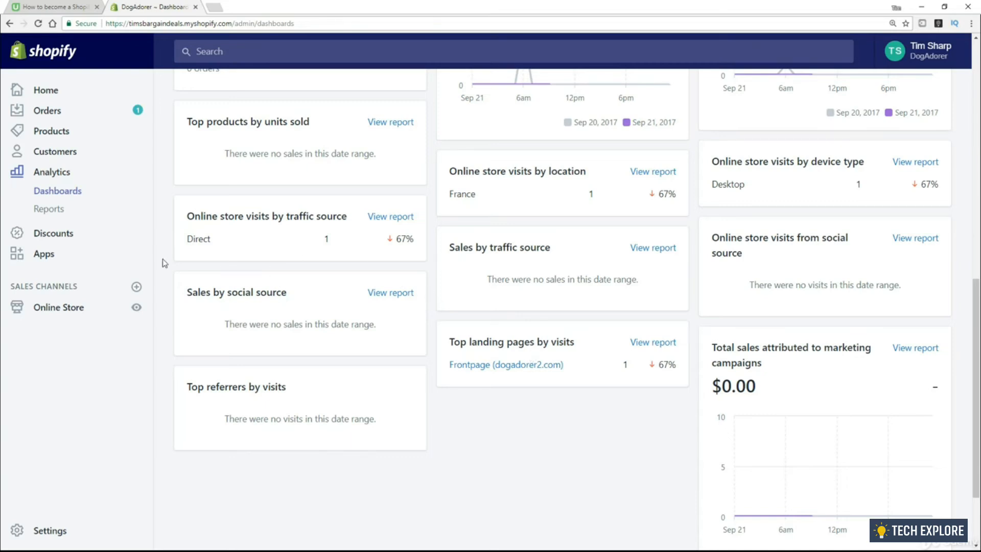
Open Analytics Reports and browse the Sales, Acquisition, Customers, Behavior, Finances and Marketing categories
left_click(42, 211)
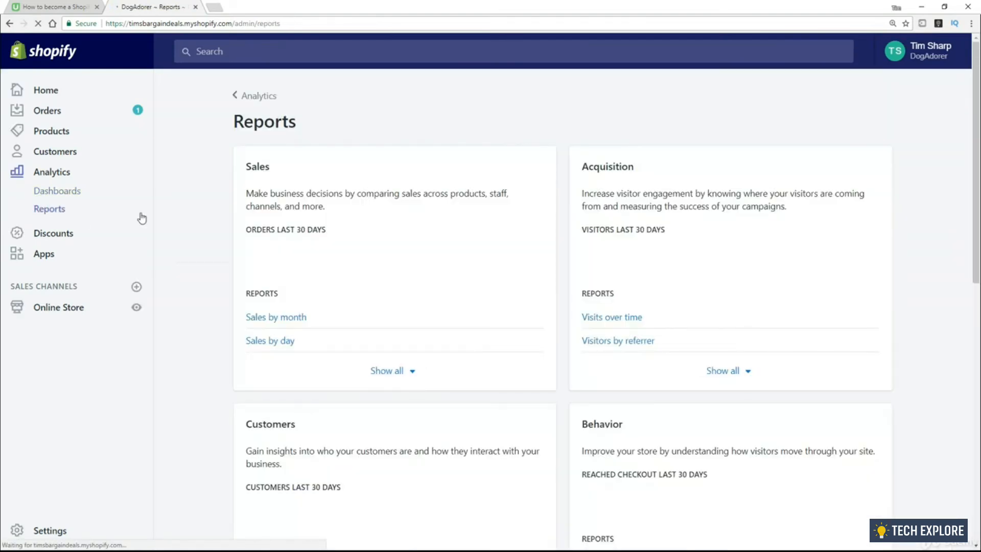
scroll(417, 192, "down", 1)
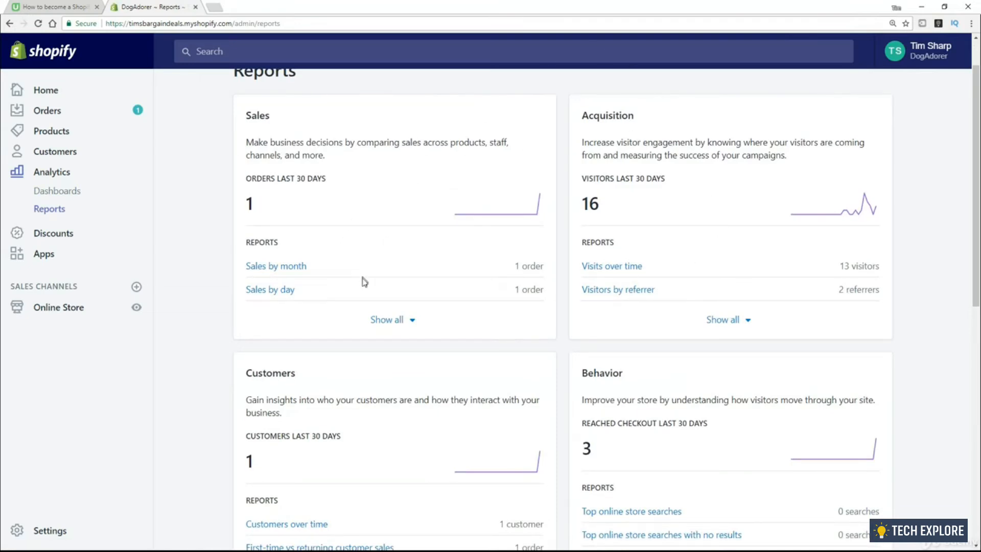
scroll(363, 281, "down", 3)
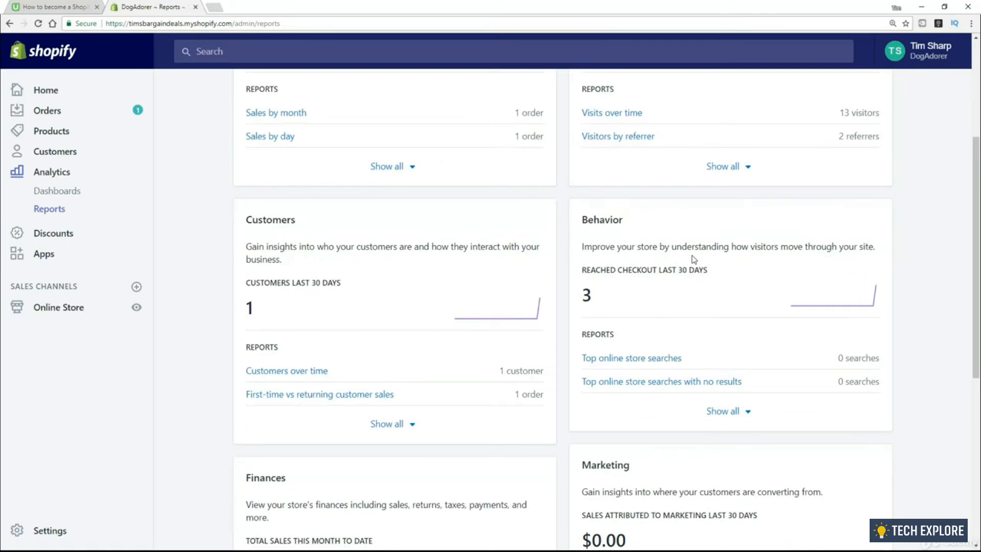
scroll(512, 308, "down", 5)
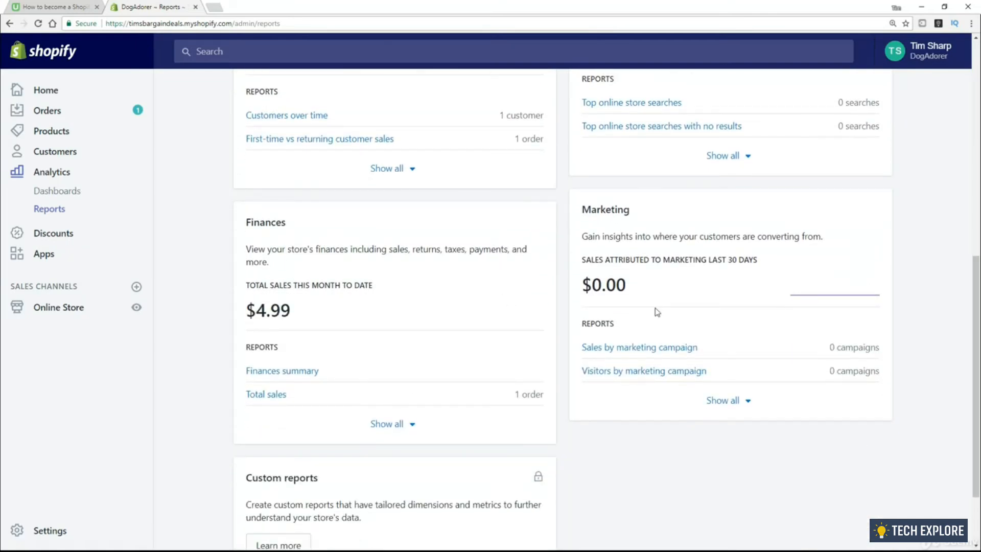
scroll(673, 353, "down", 2)
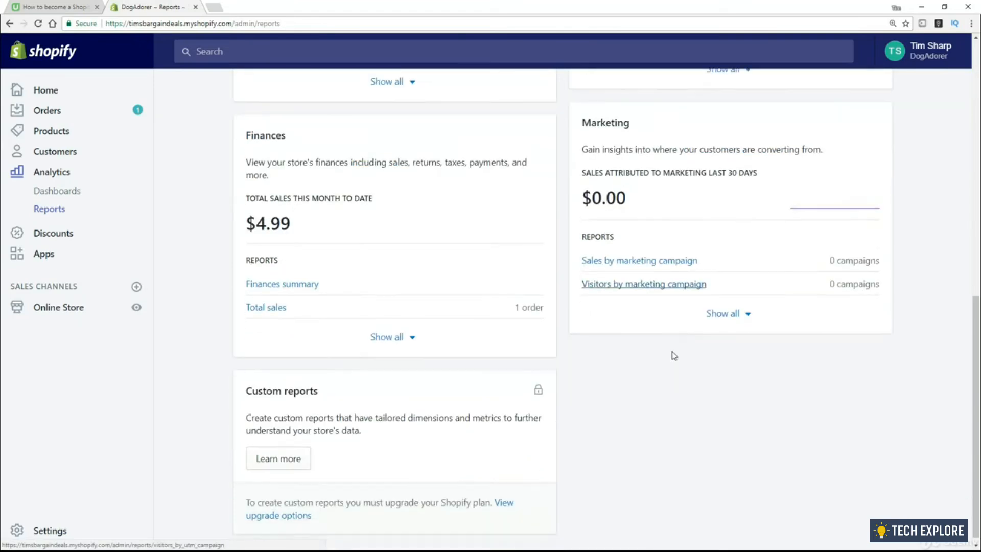
scroll(680, 394, "up", 5)
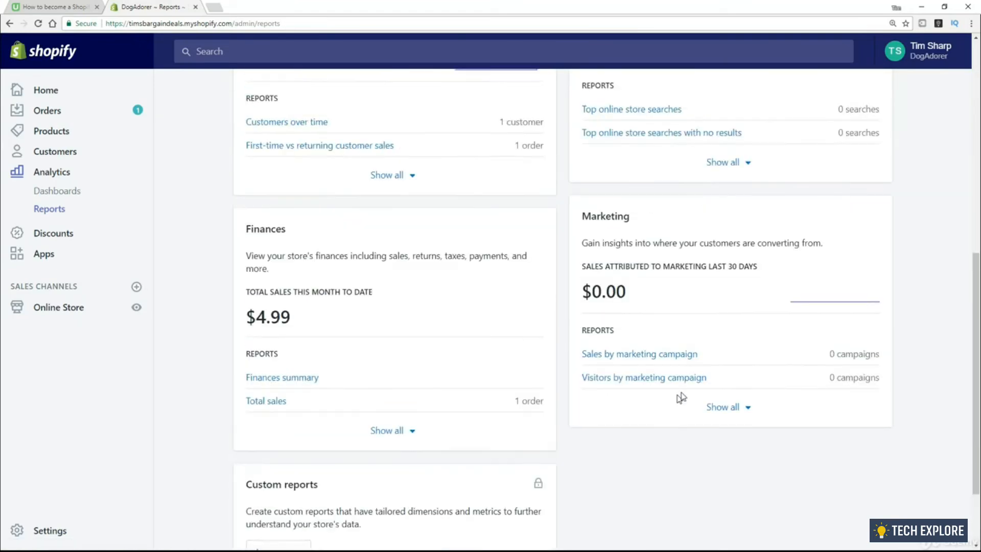
scroll(686, 394, "up", 6)
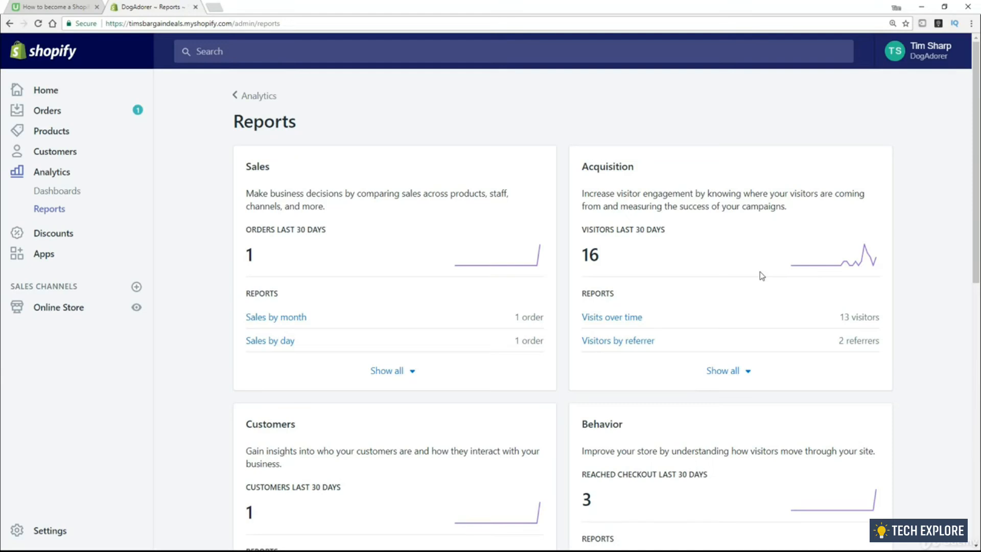